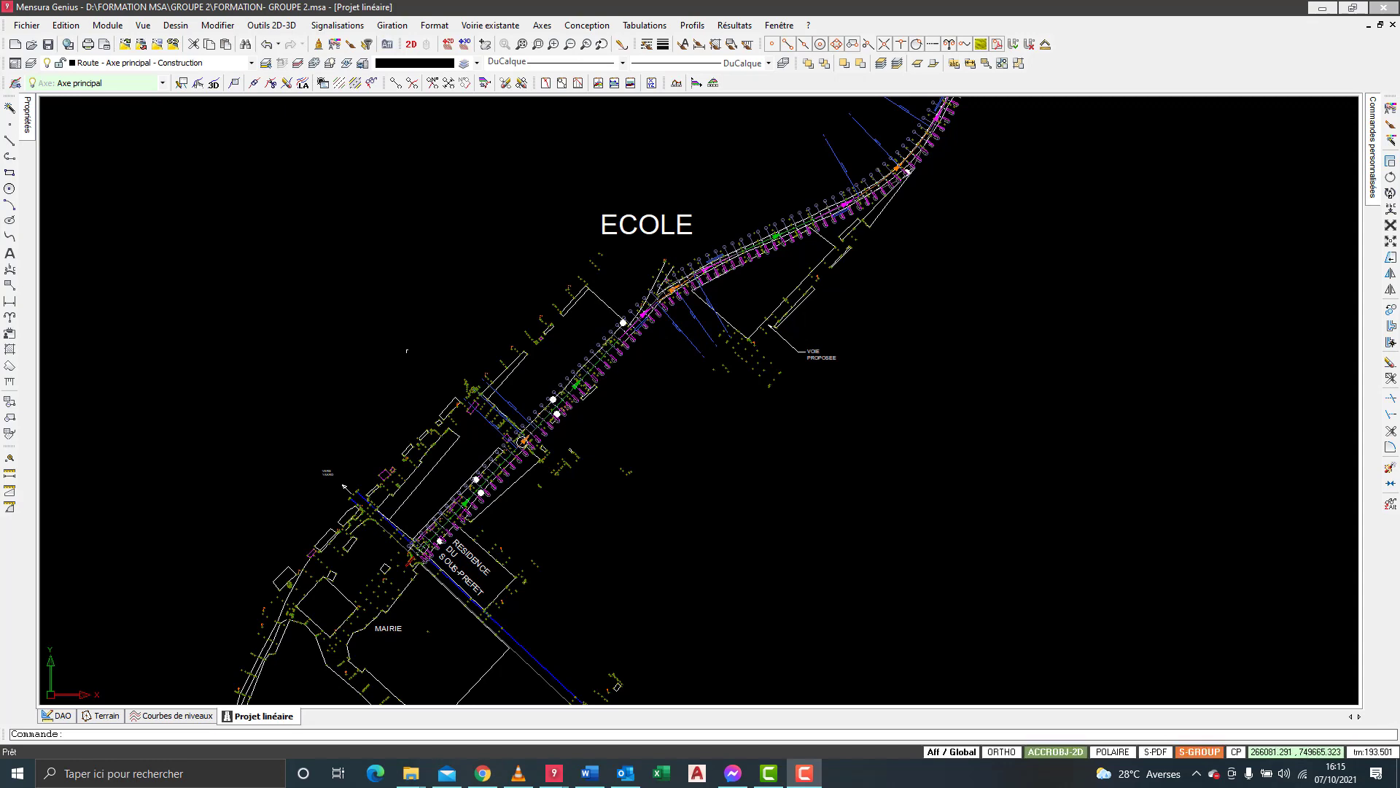
- Open the longitudinal profile (Profil en long) of the Axe principal from the linear project
scroll(431, 444, down, 2)
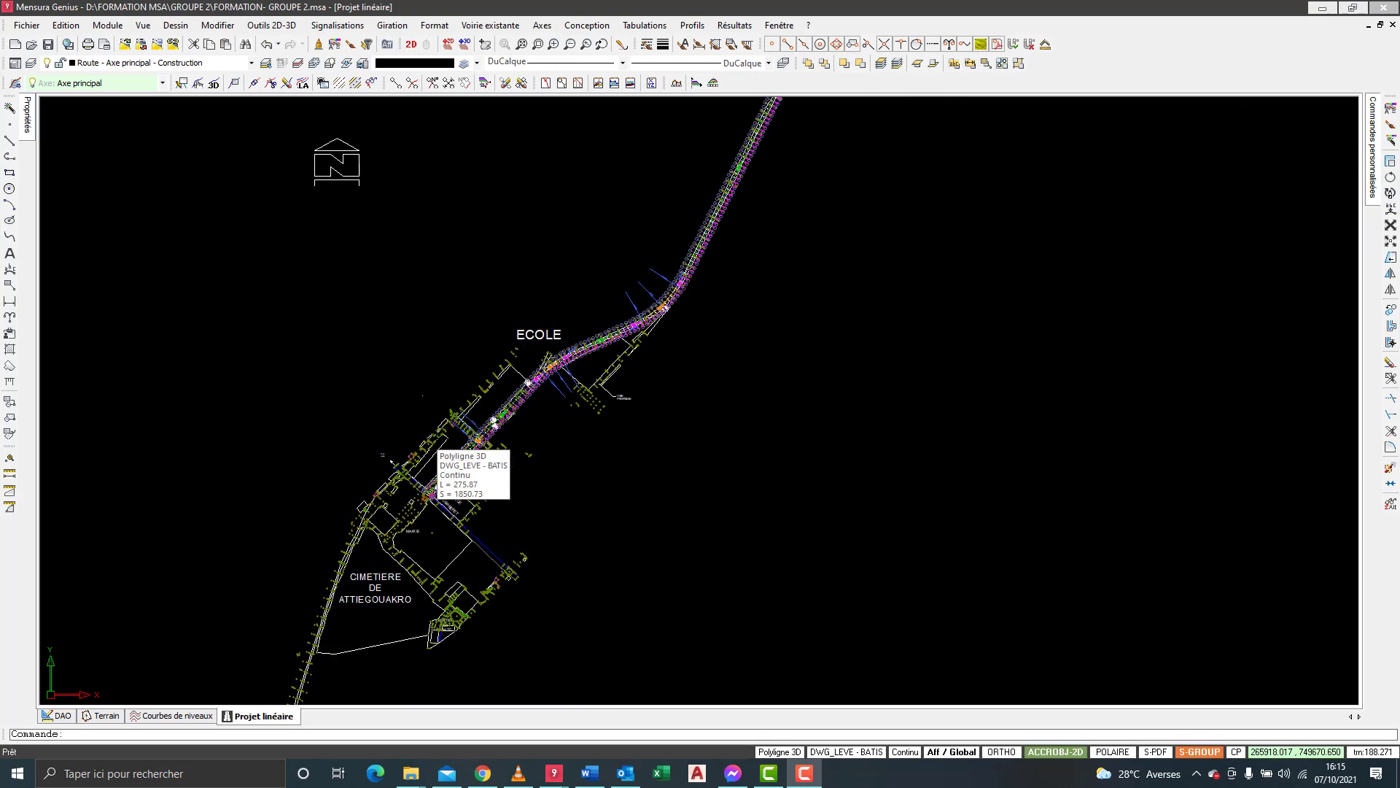
scroll(587, 317, up, 2)
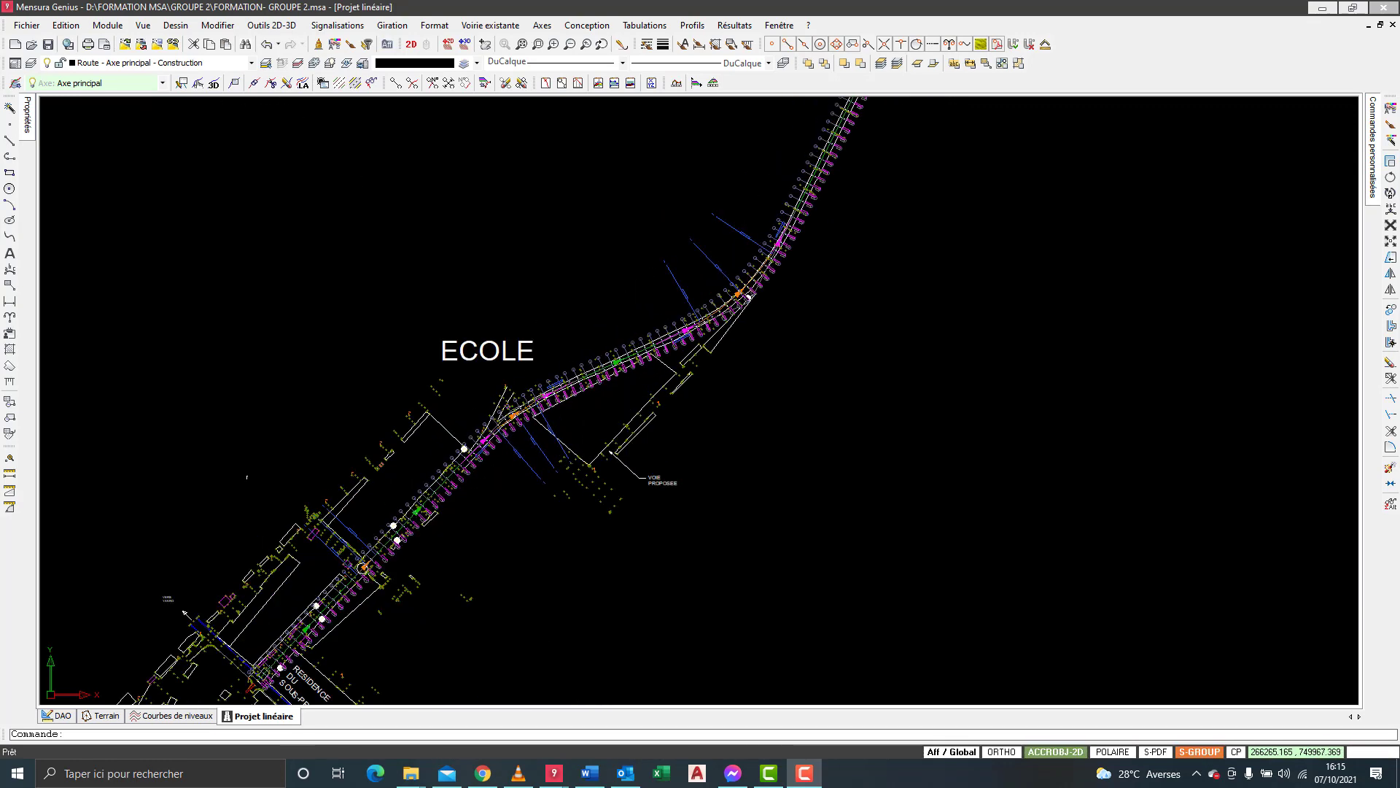
scroll(633, 262, down, 1)
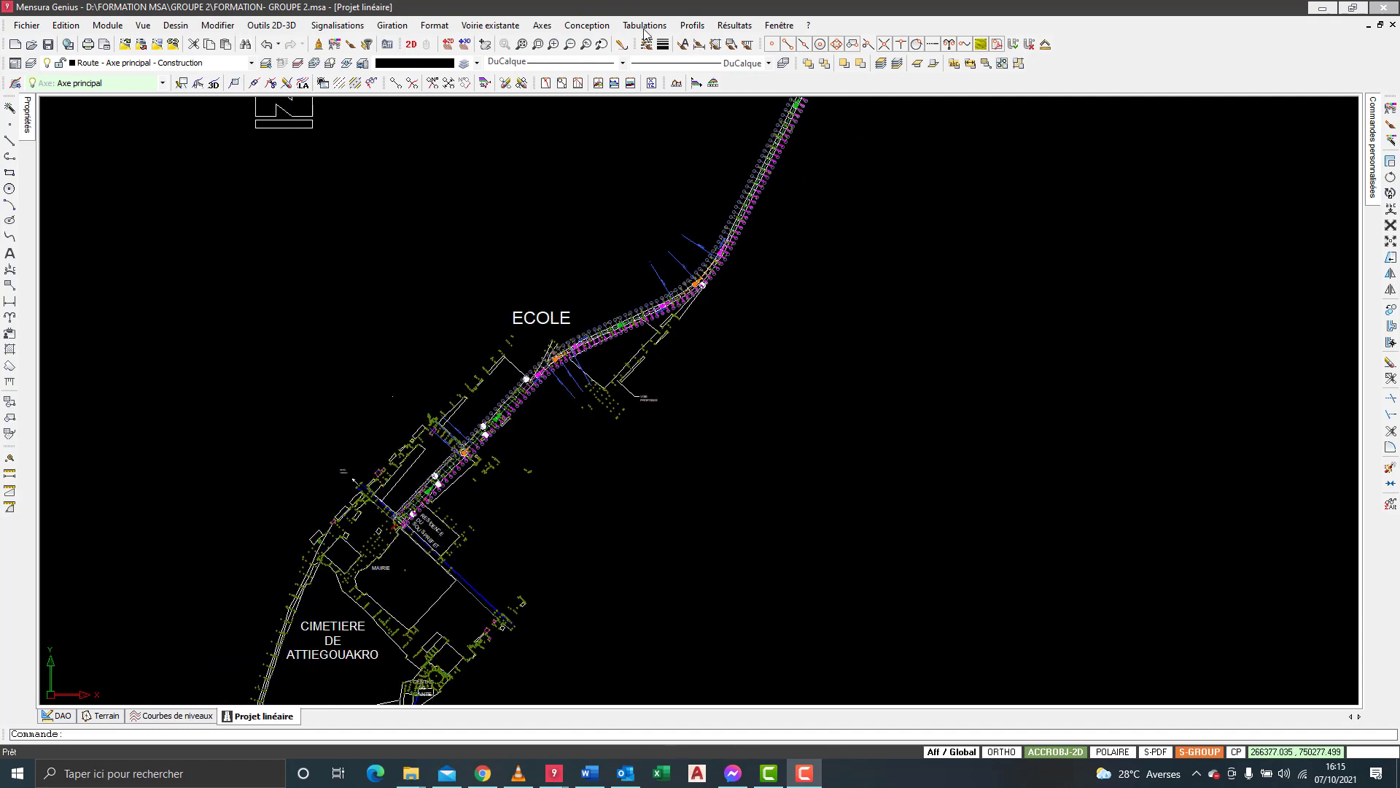
click(694, 24)
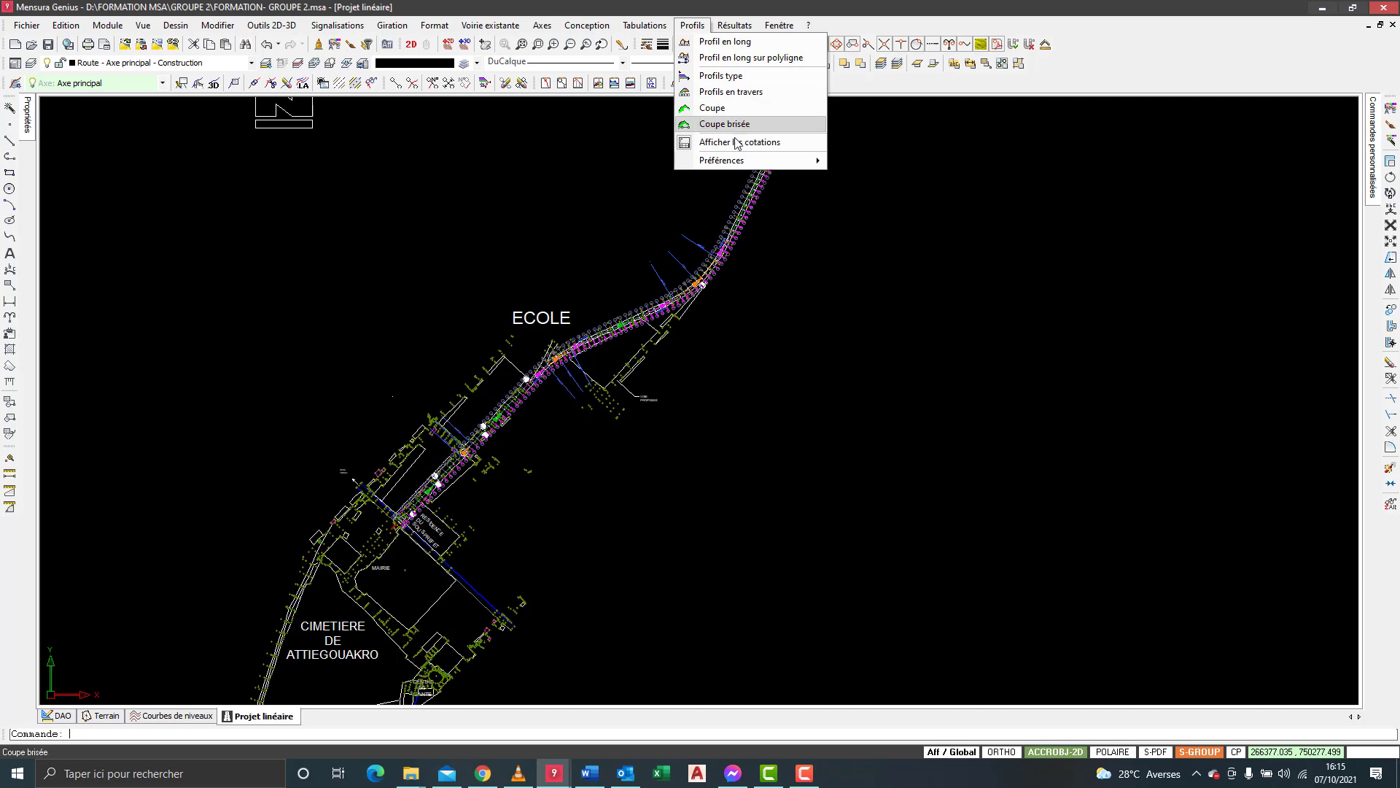
click(718, 43)
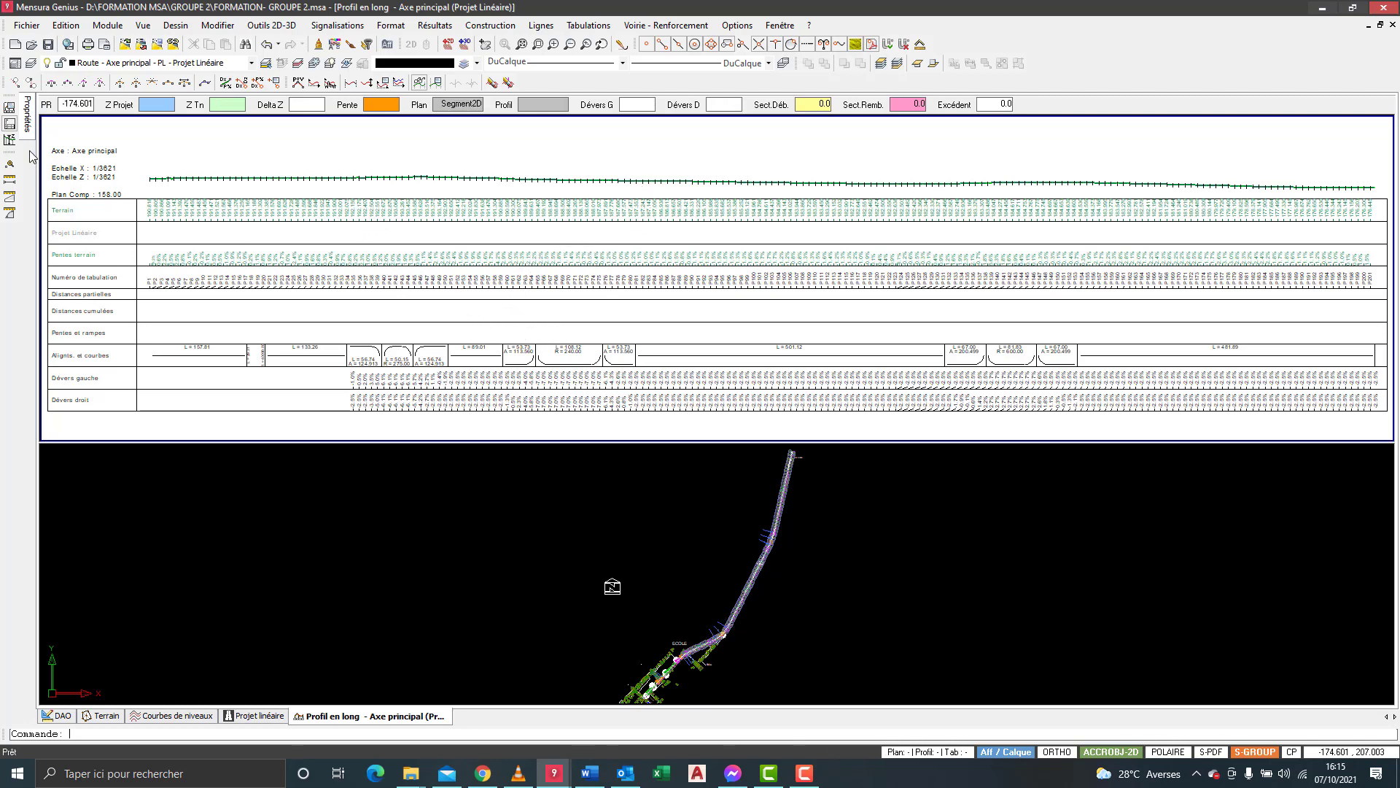
- Hide the annotation table of the longitudinal profile and display it again
scroll(430, 277, down, 2)
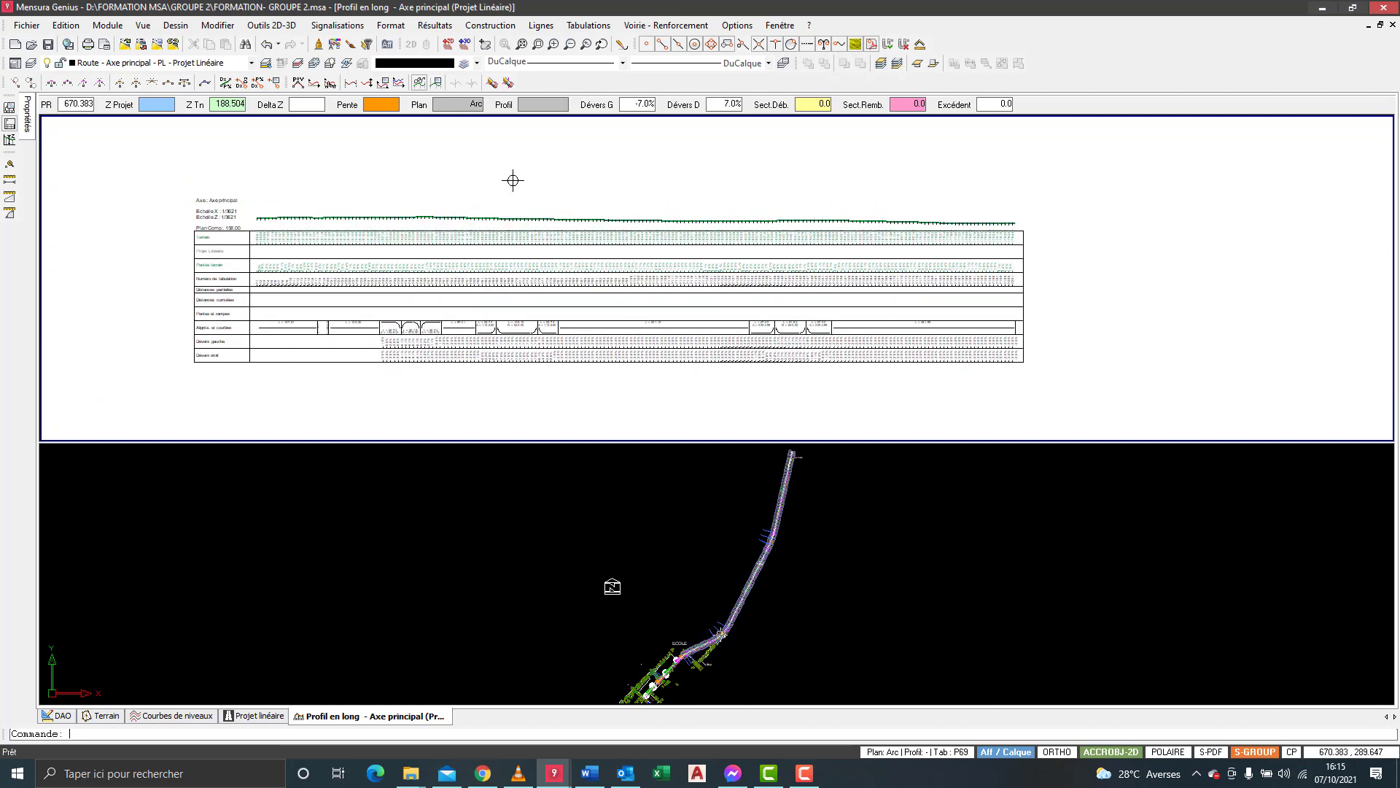
scroll(511, 182, up, 2)
scroll(364, 232, down, 1)
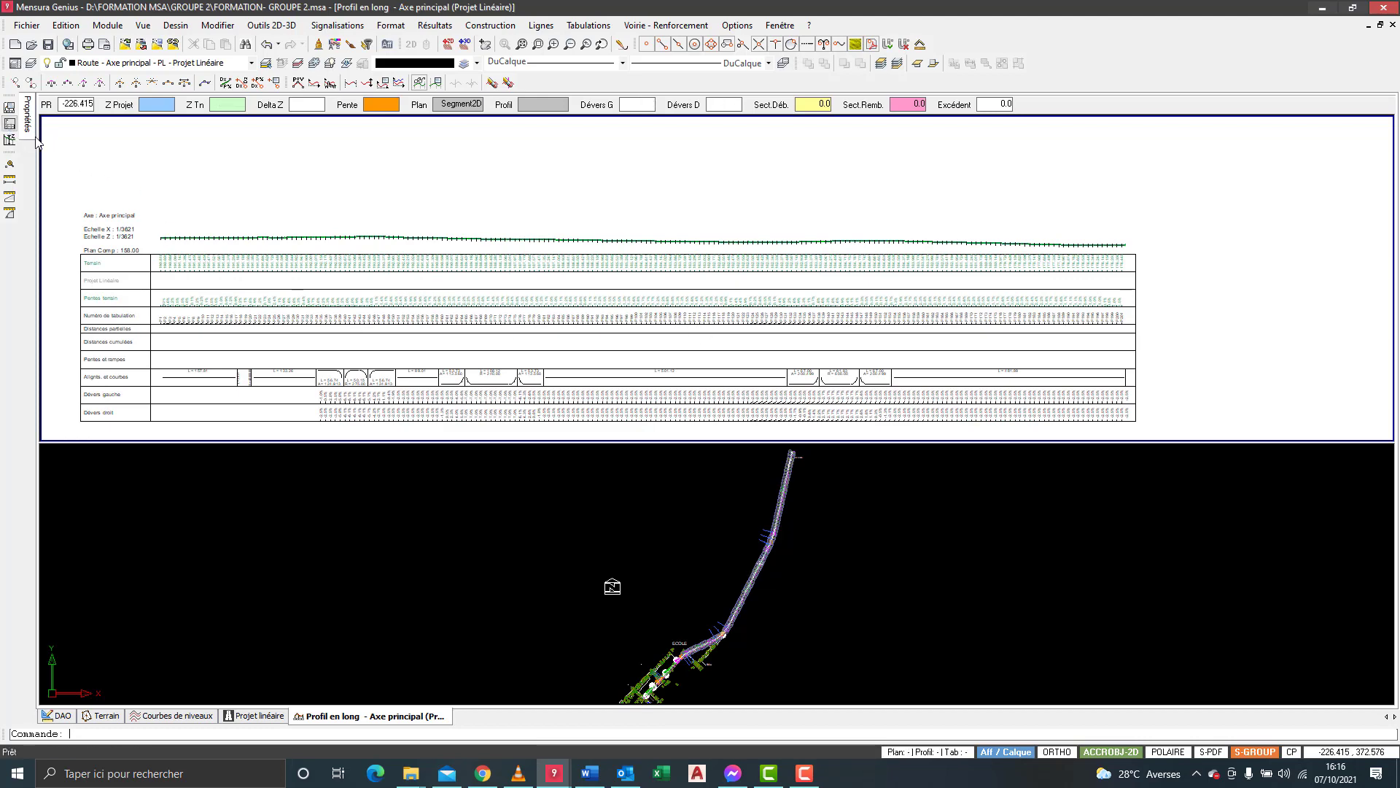
click(9, 124)
scroll(485, 268, down, 5)
scroll(487, 269, up, 2)
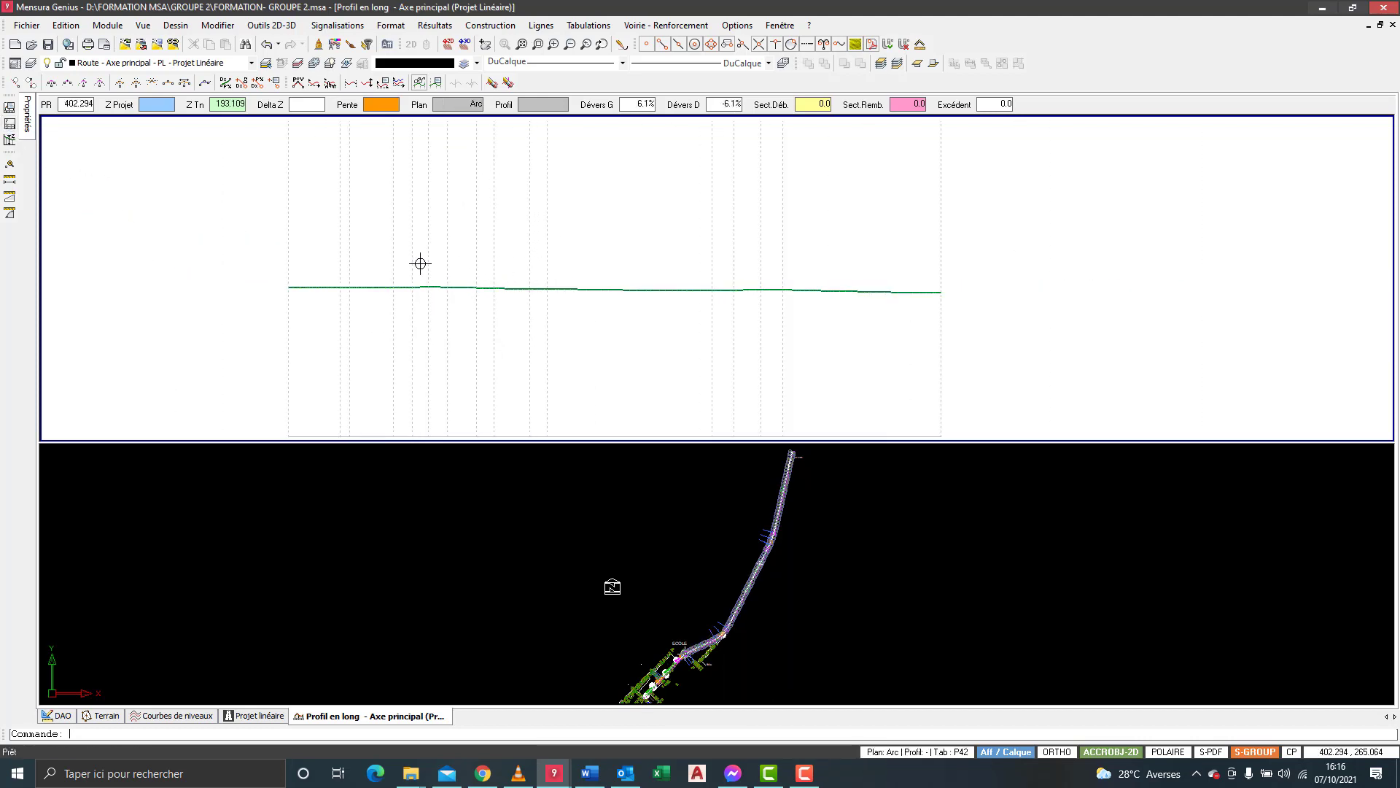
scroll(420, 263, up, 1)
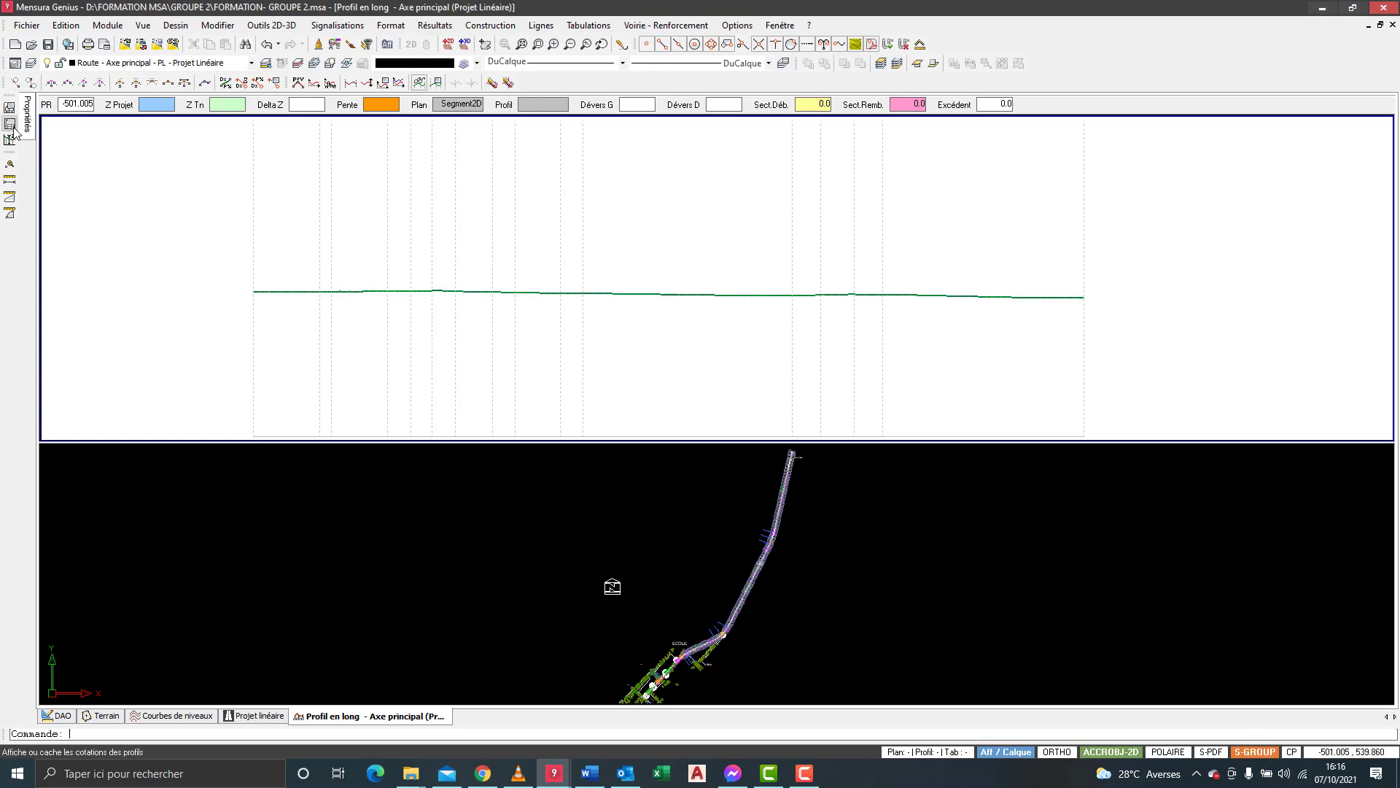
right_click(323, 207)
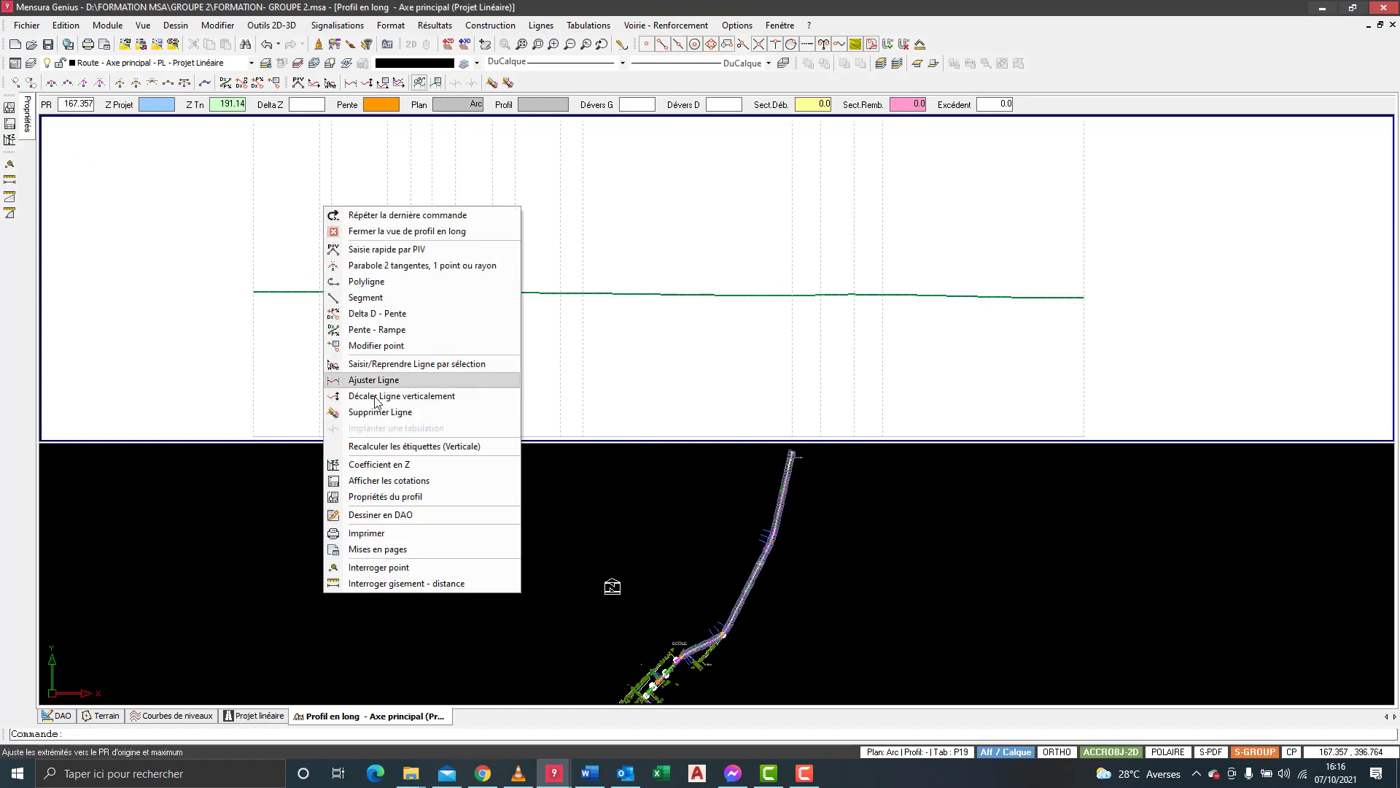
click(393, 480)
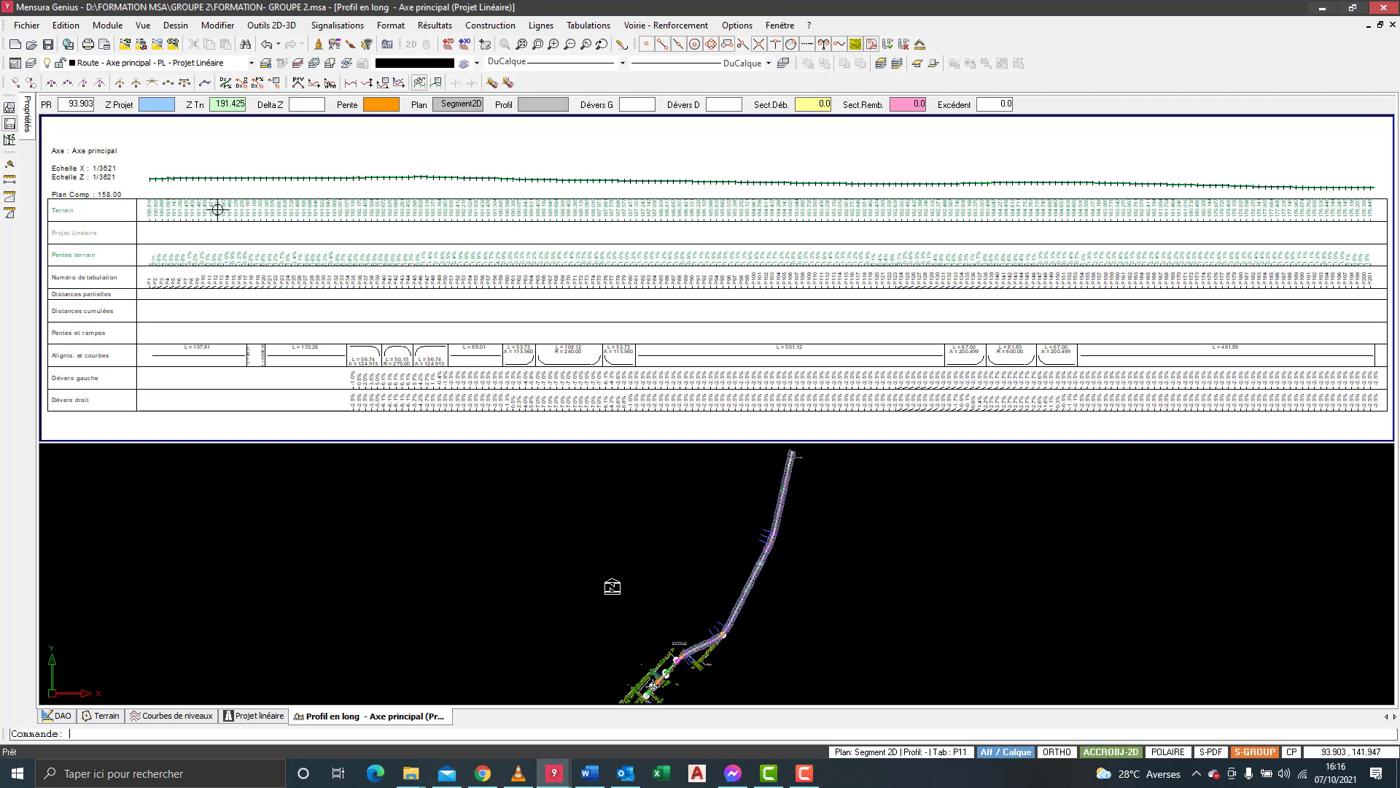
- Set the Z coefficient of the longitudinal profile to 10 to exaggerate its vertical scale
scroll(350, 253, down, 1)
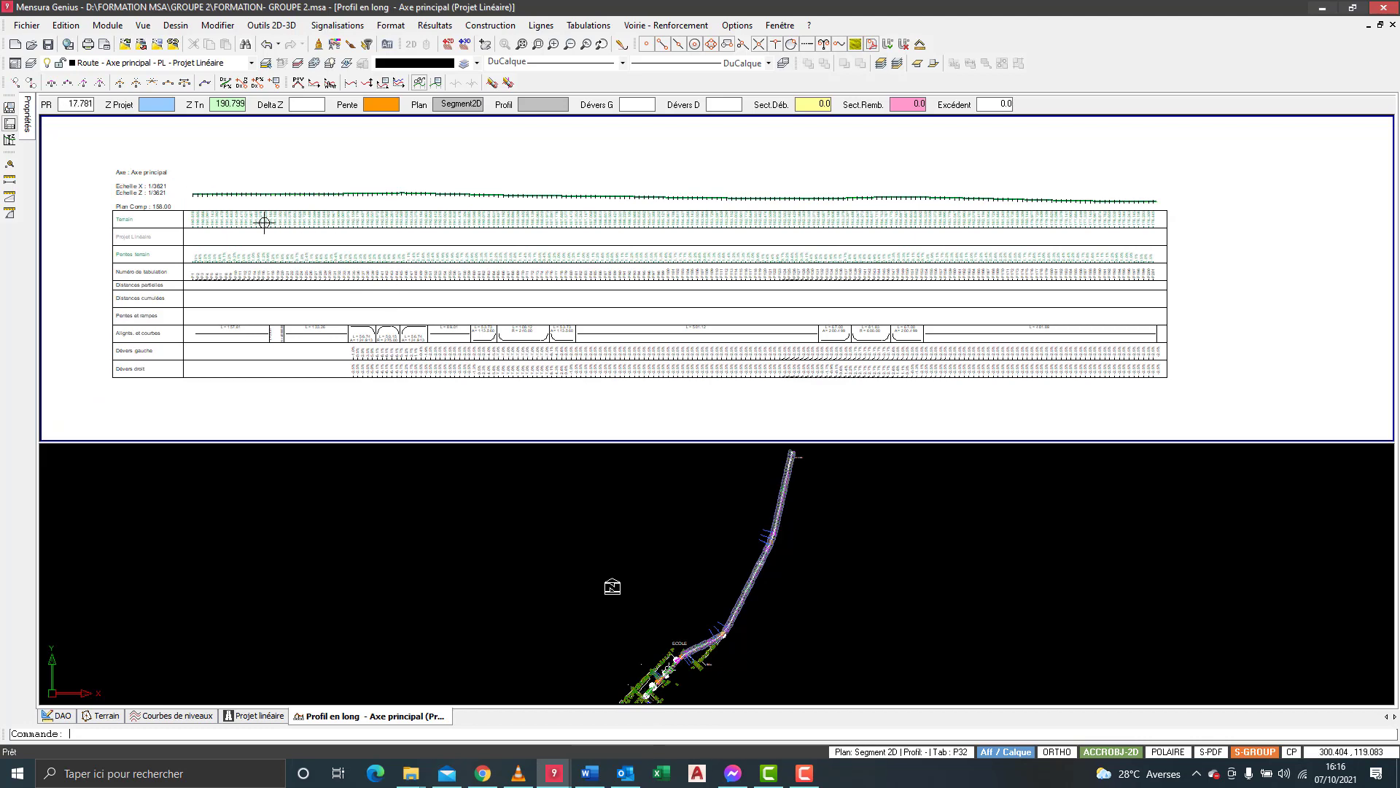
right_click(250, 156)
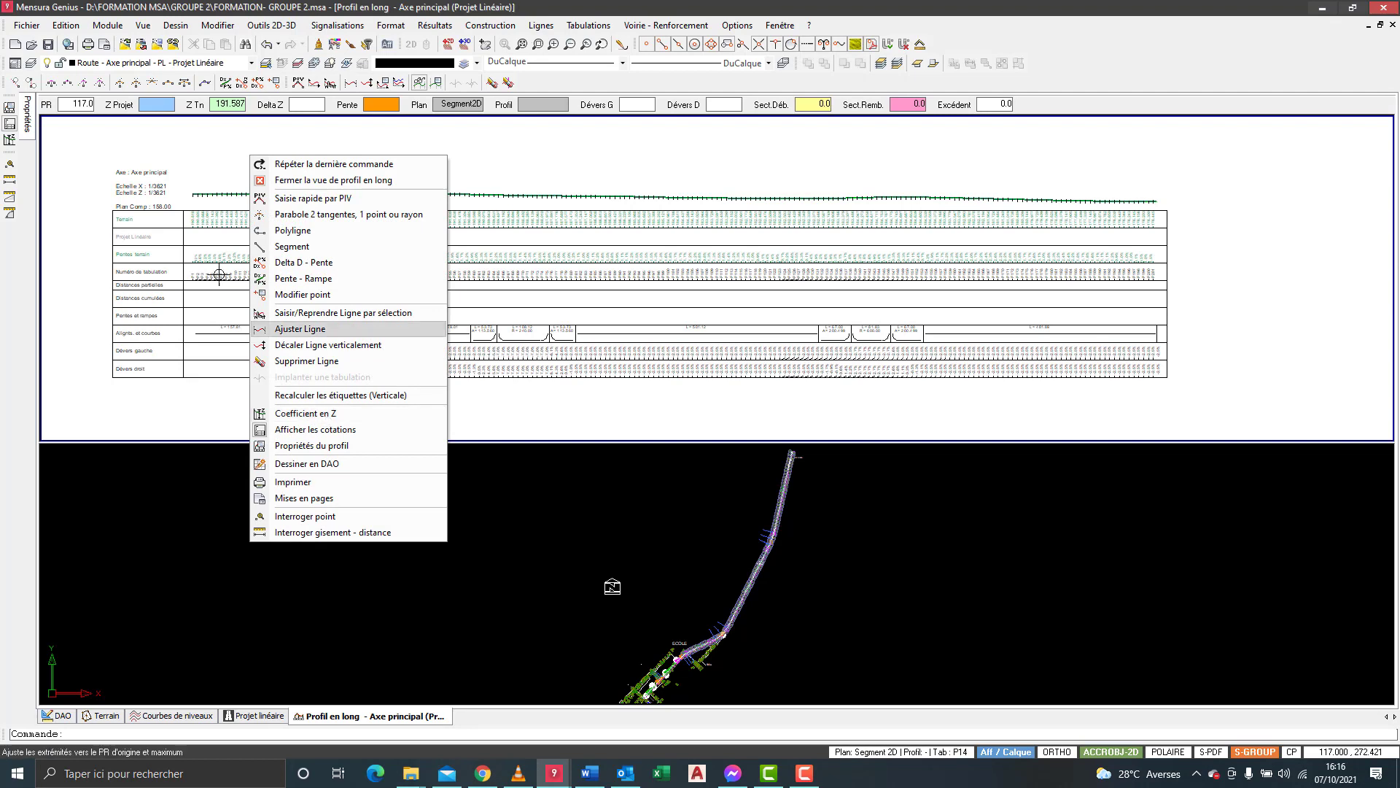
click(107, 148)
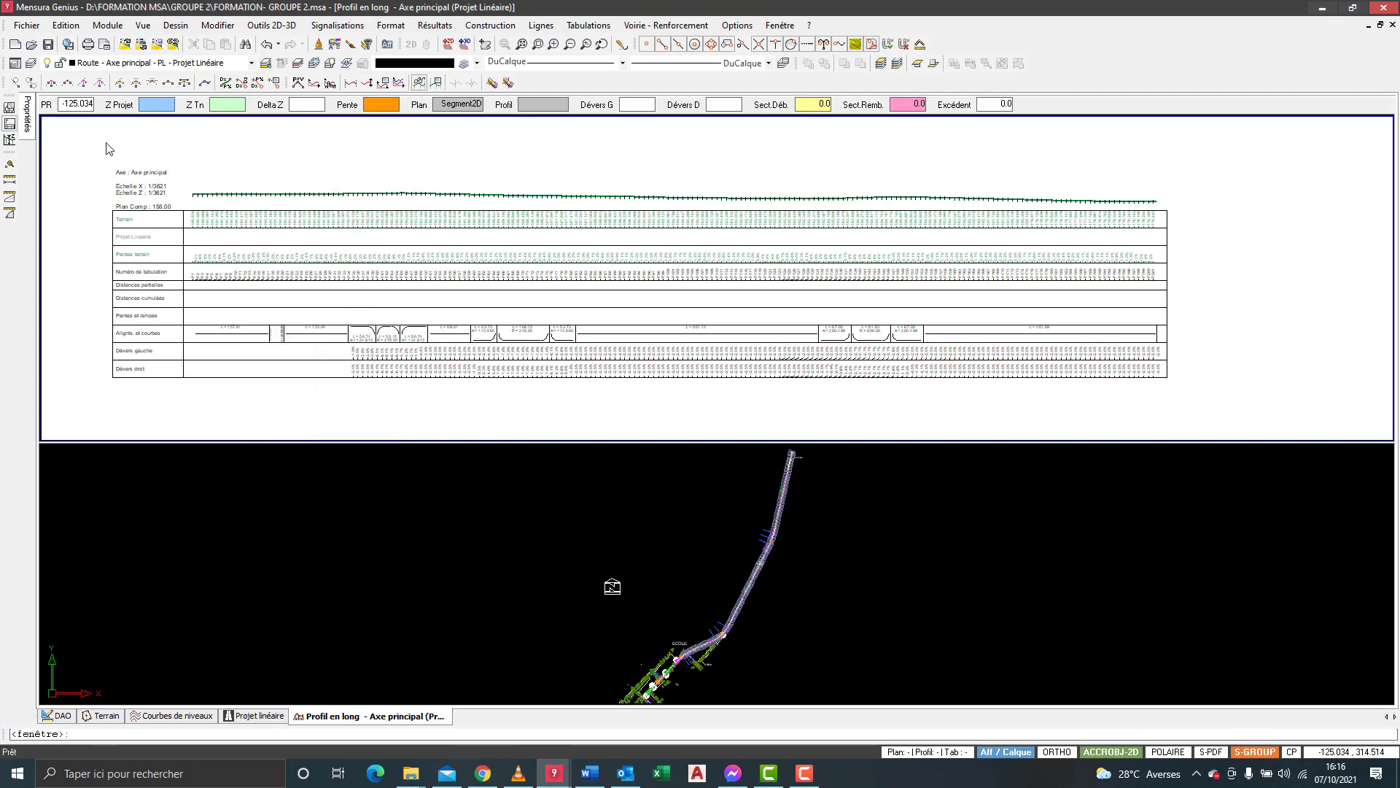
click(10, 140)
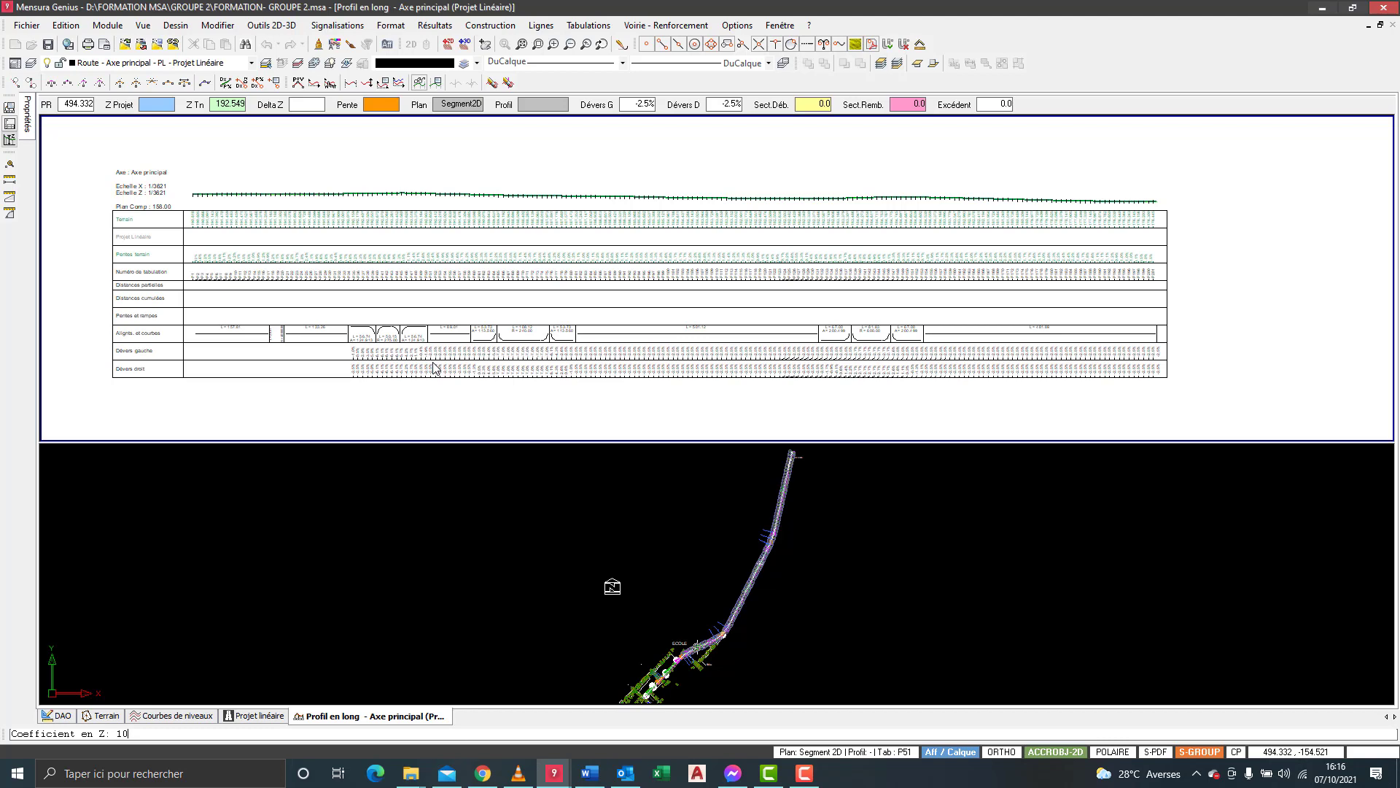
key(Return)
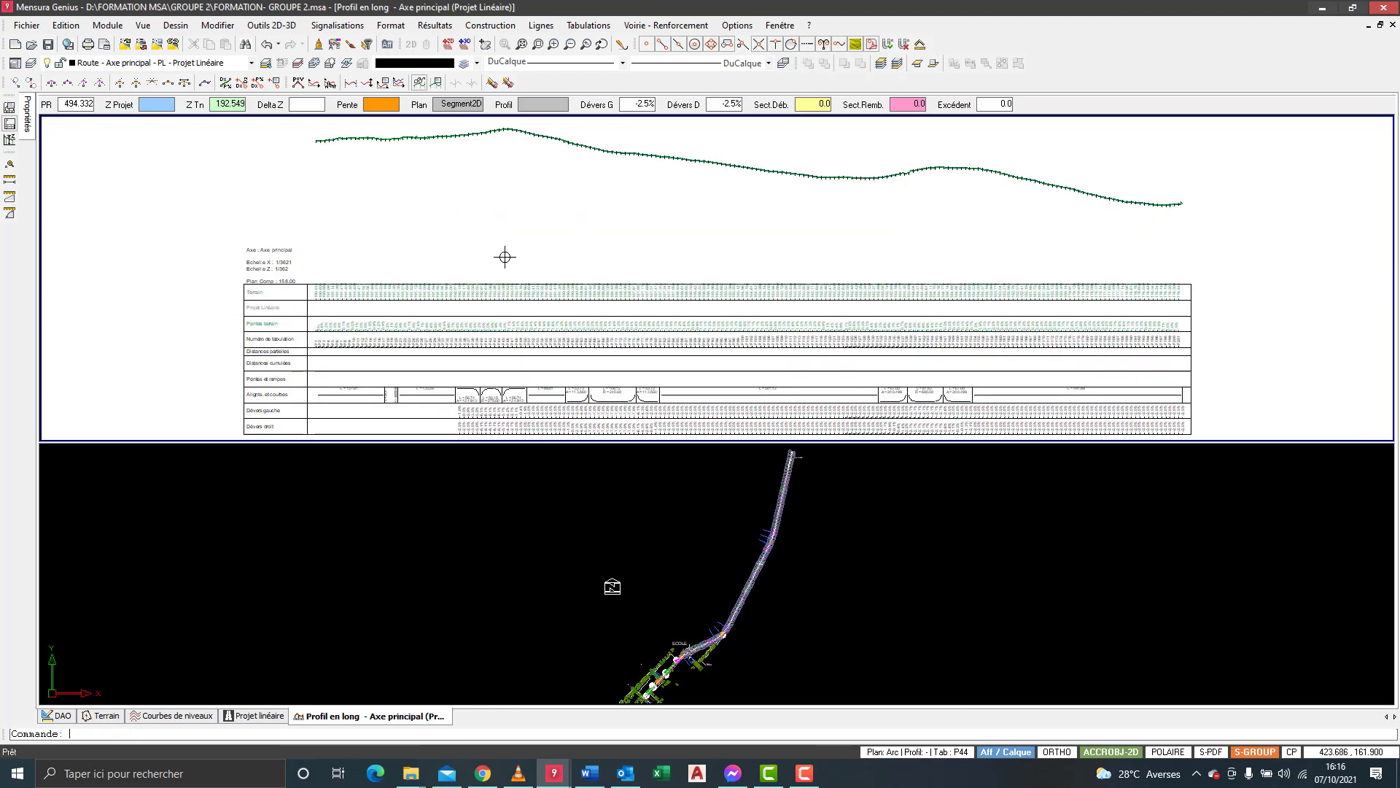
- Examine the terrain line along the axis and the construction commands available for the profile
scroll(496, 235, down, 1)
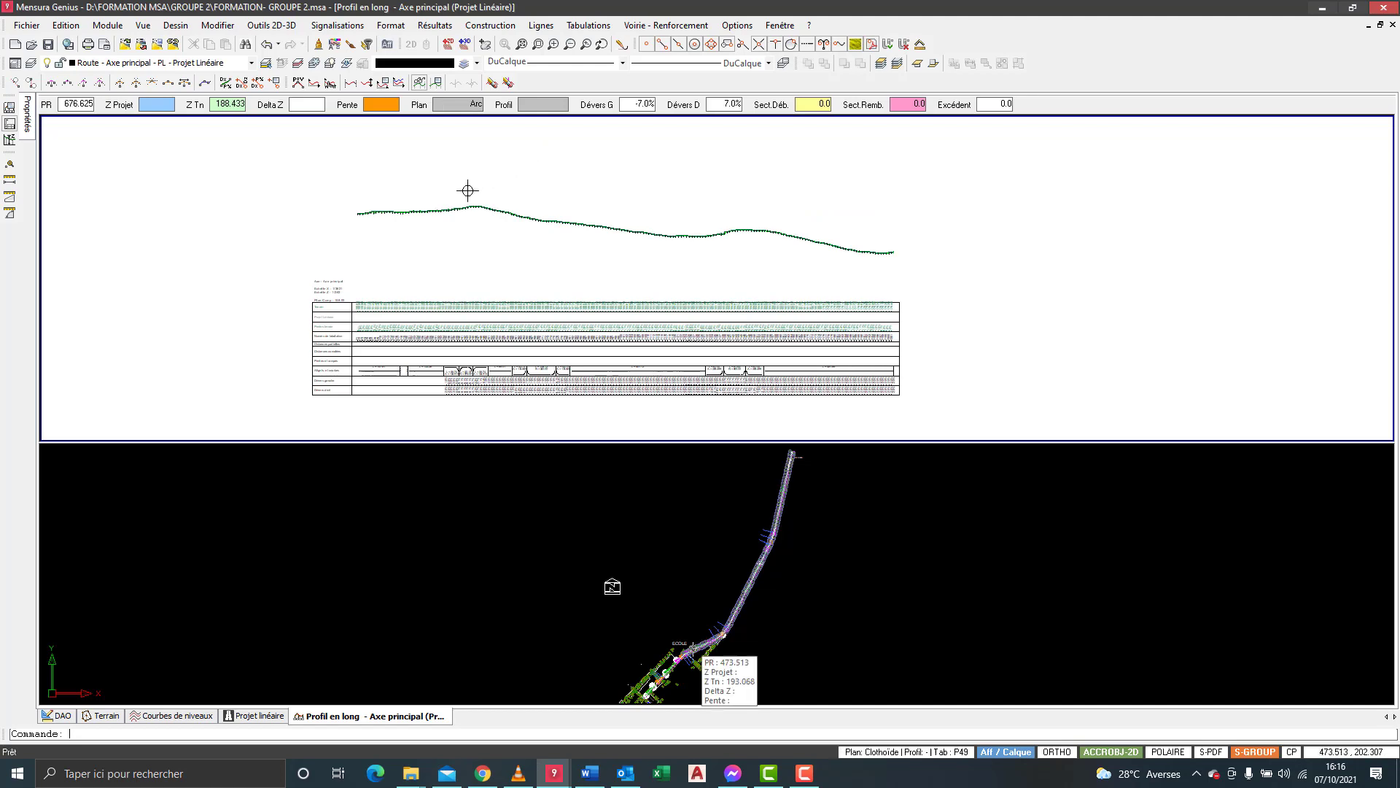
scroll(335, 214, up, 2)
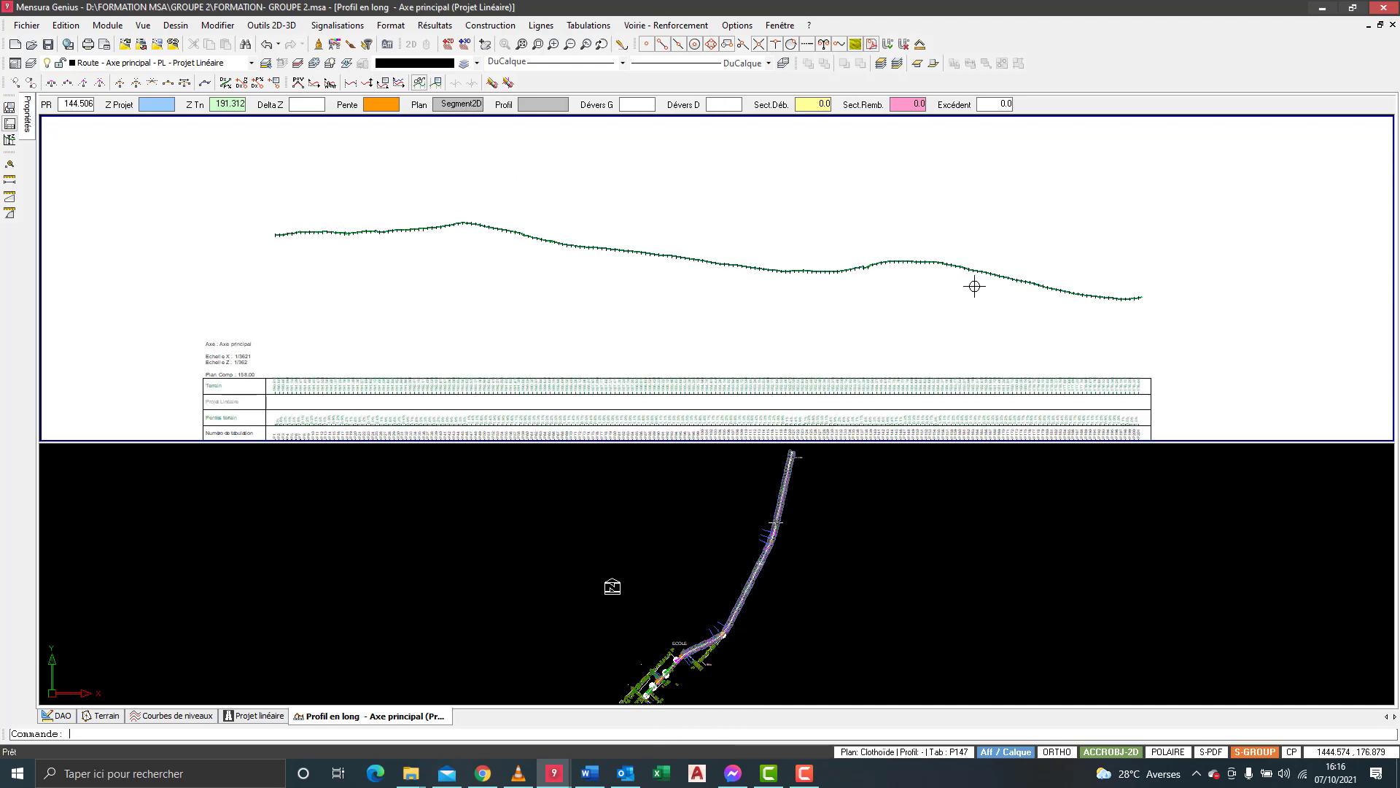
scroll(875, 275, up, 4)
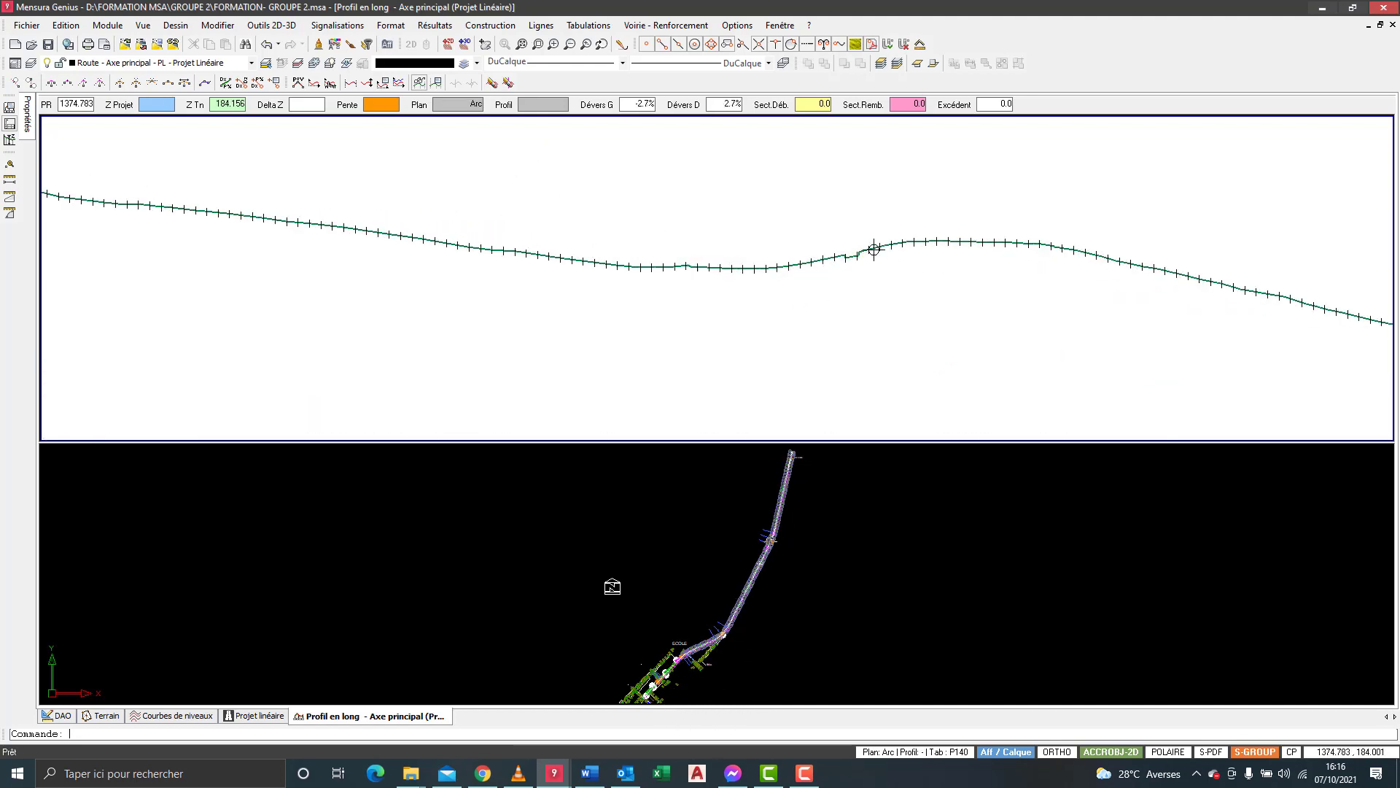
scroll(878, 269, down, 4)
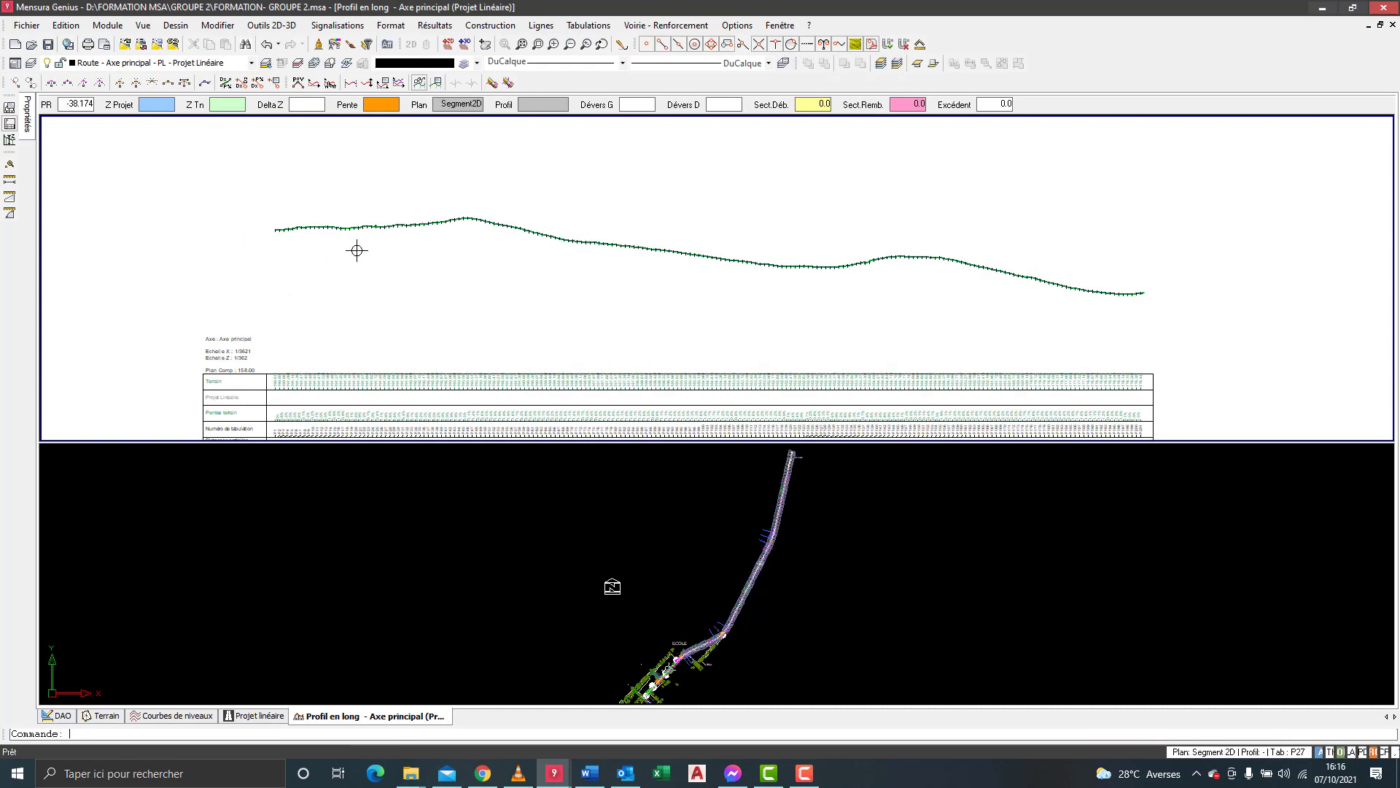
click(496, 27)
mouse_move(538, 29)
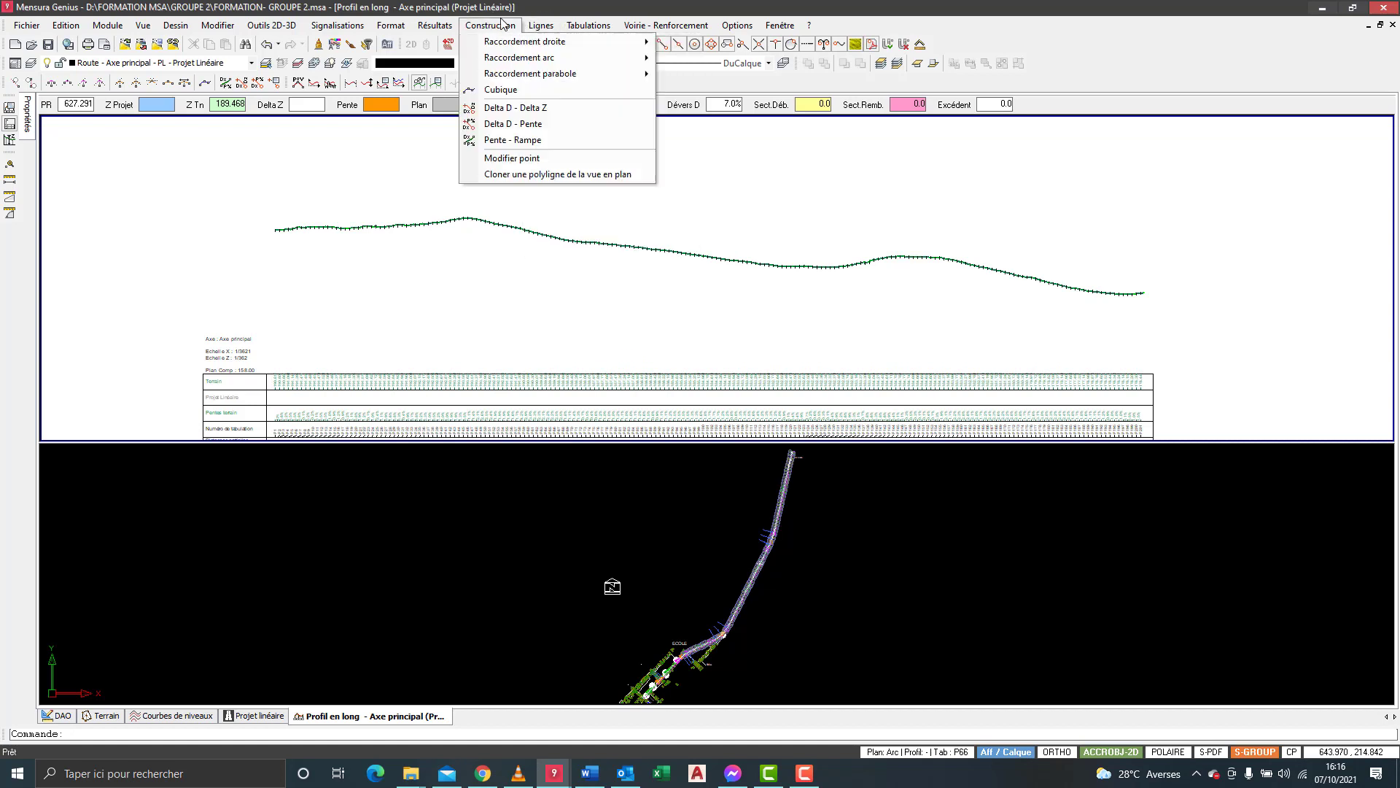
mouse_move(530, 77)
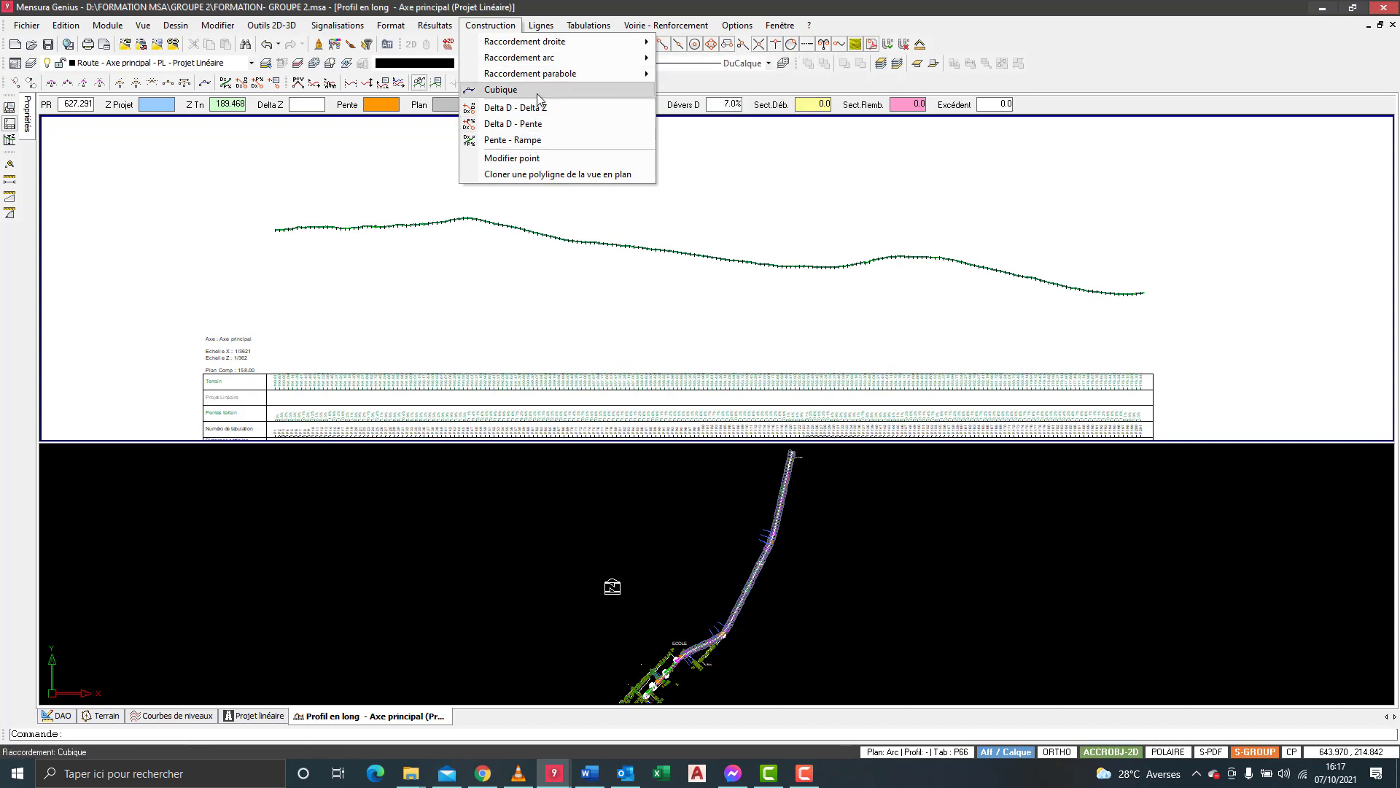
- Try a project line with Saisie rapide par PIV, from the terrain's start over the crest to the low point, and undo it
mouse_move(585, 78)
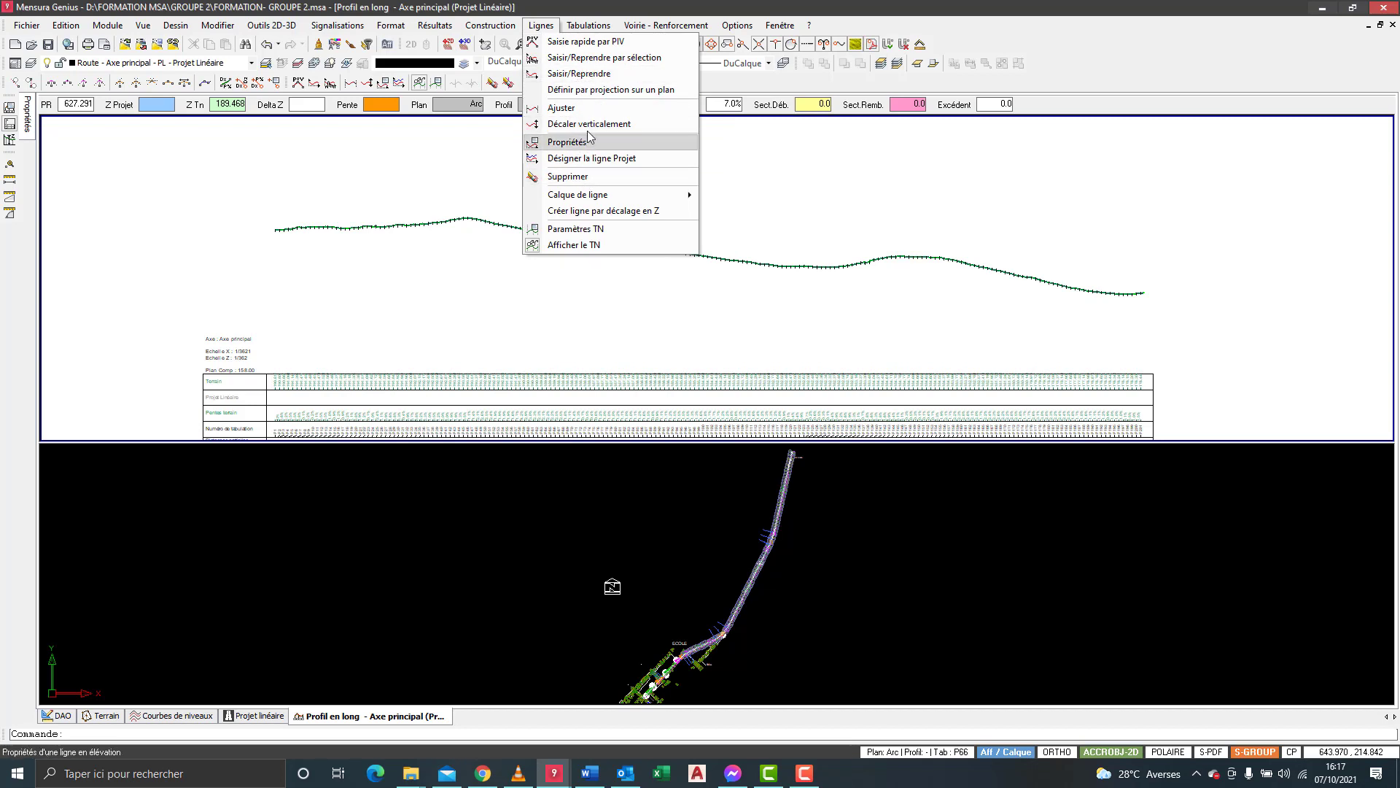
click(601, 44)
scroll(275, 225, up, 2)
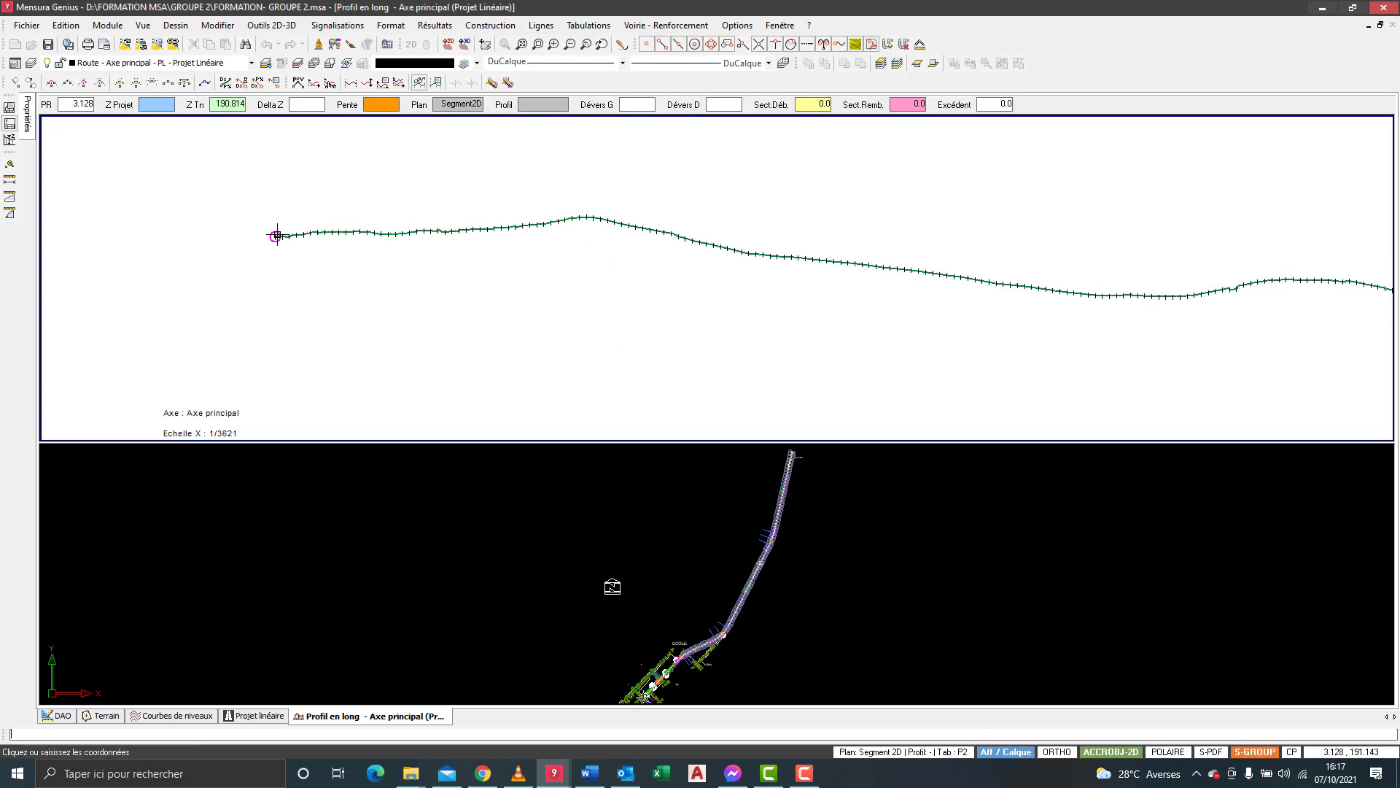
click(587, 216)
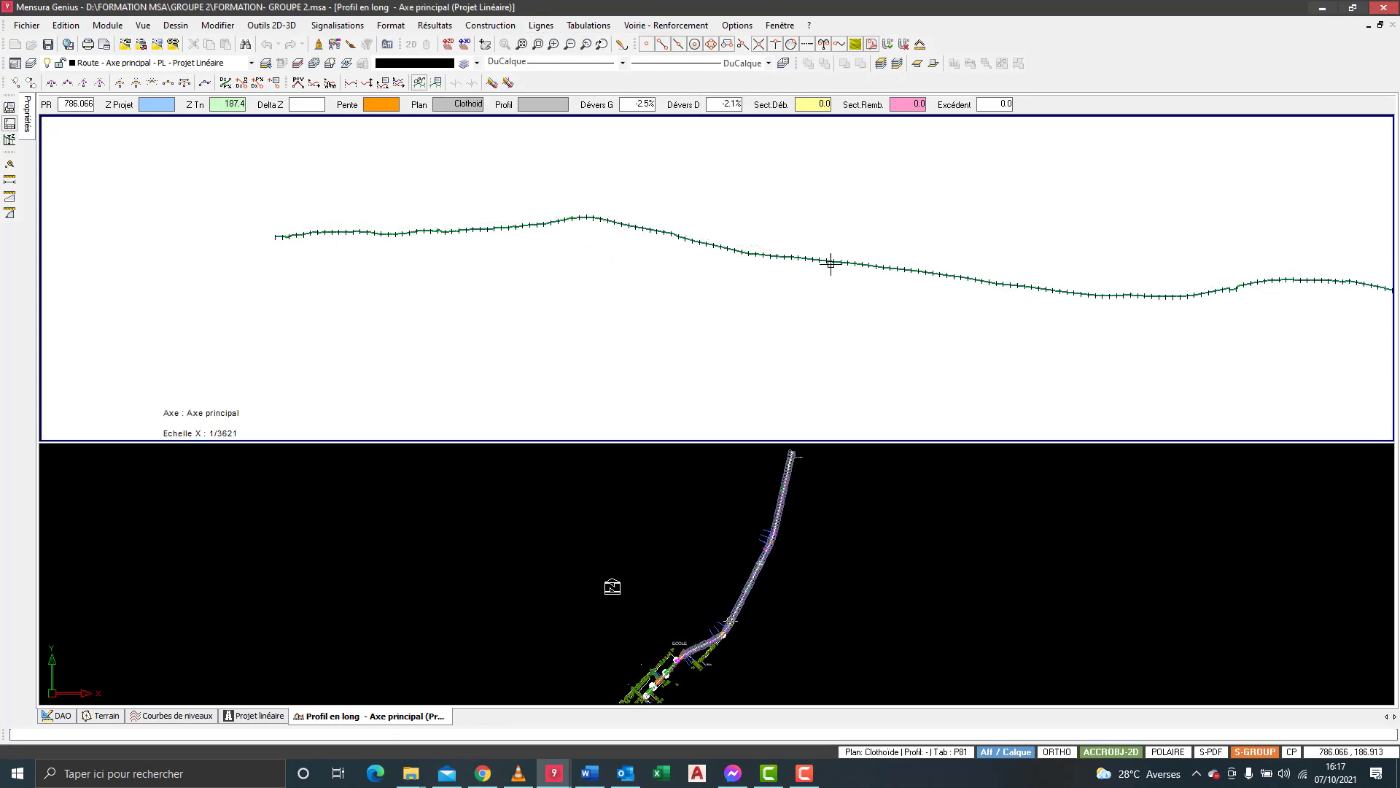
right_click(627, 278)
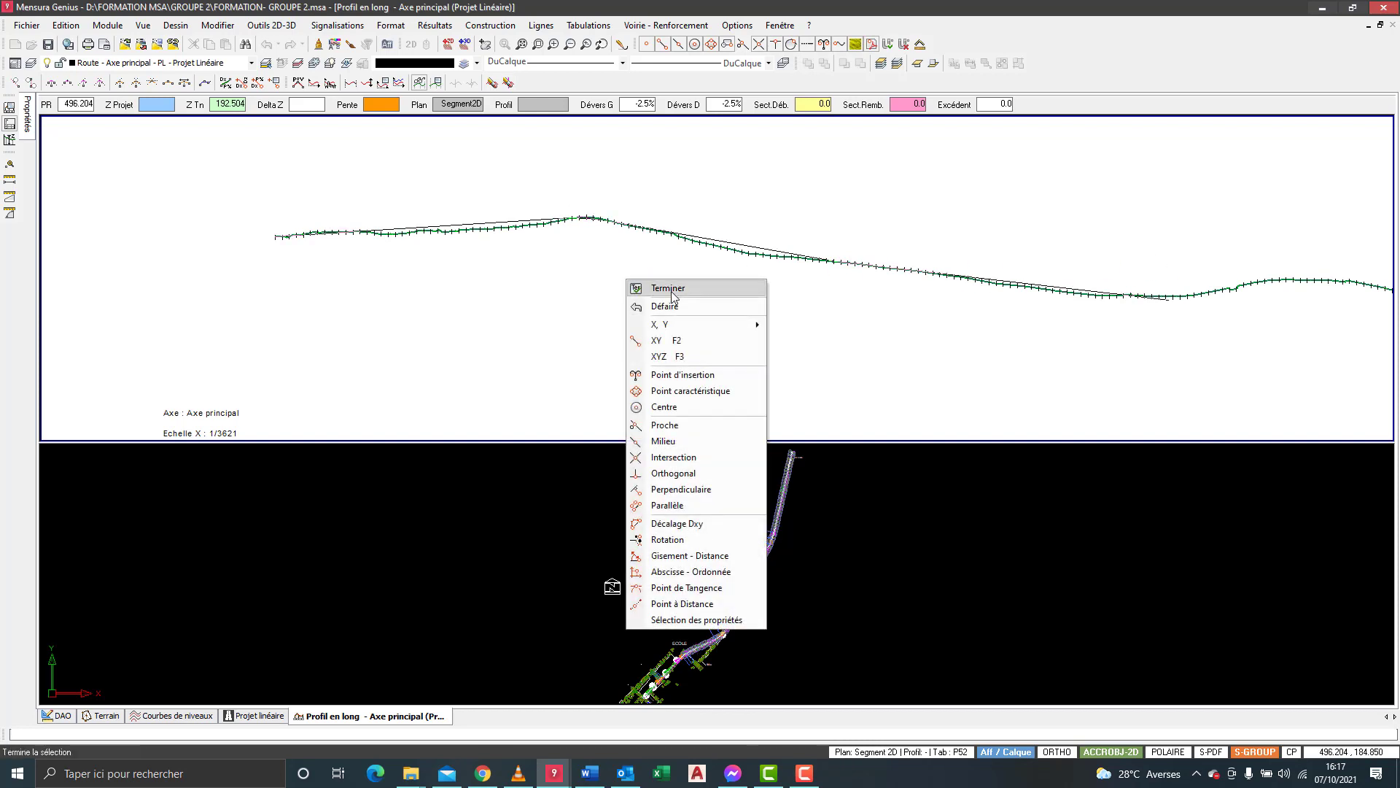
click(656, 290)
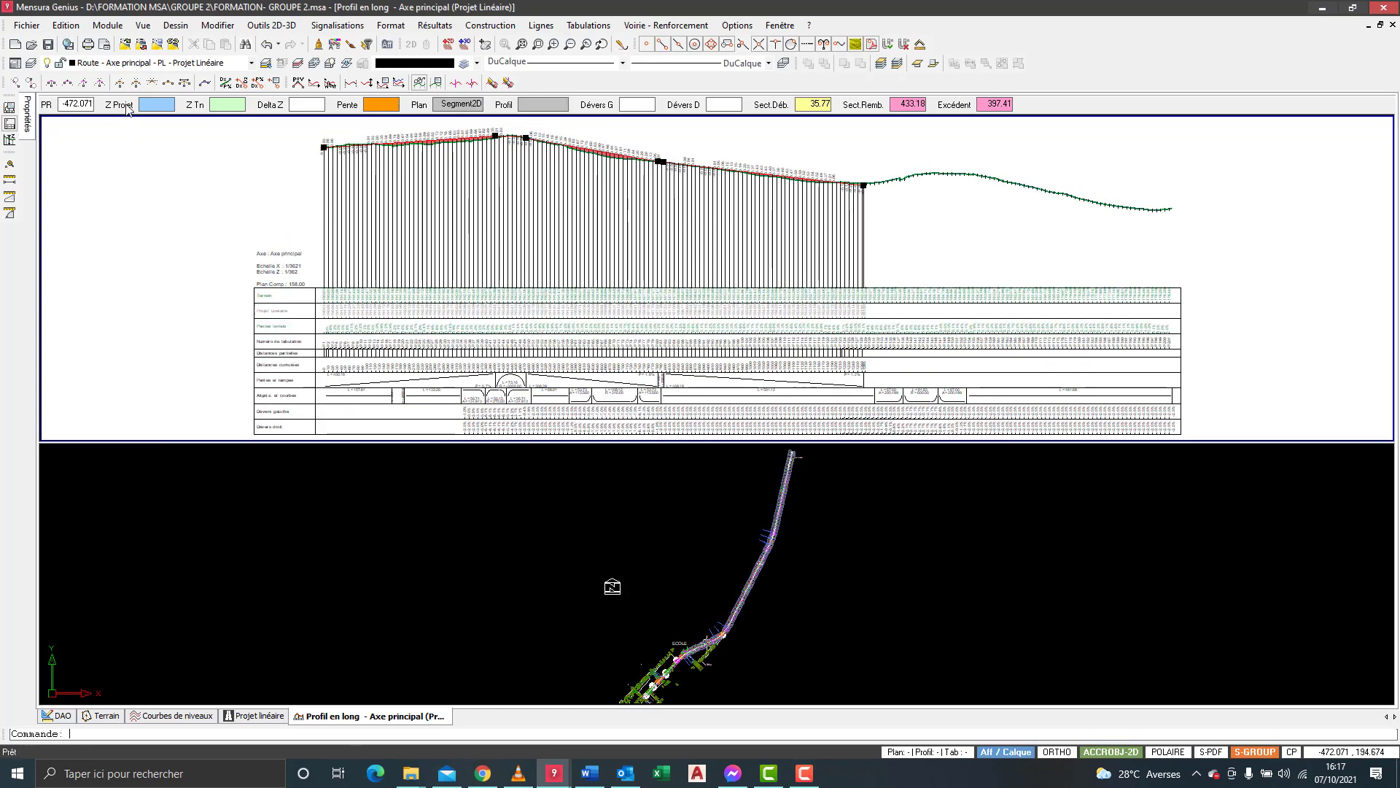
click(267, 44)
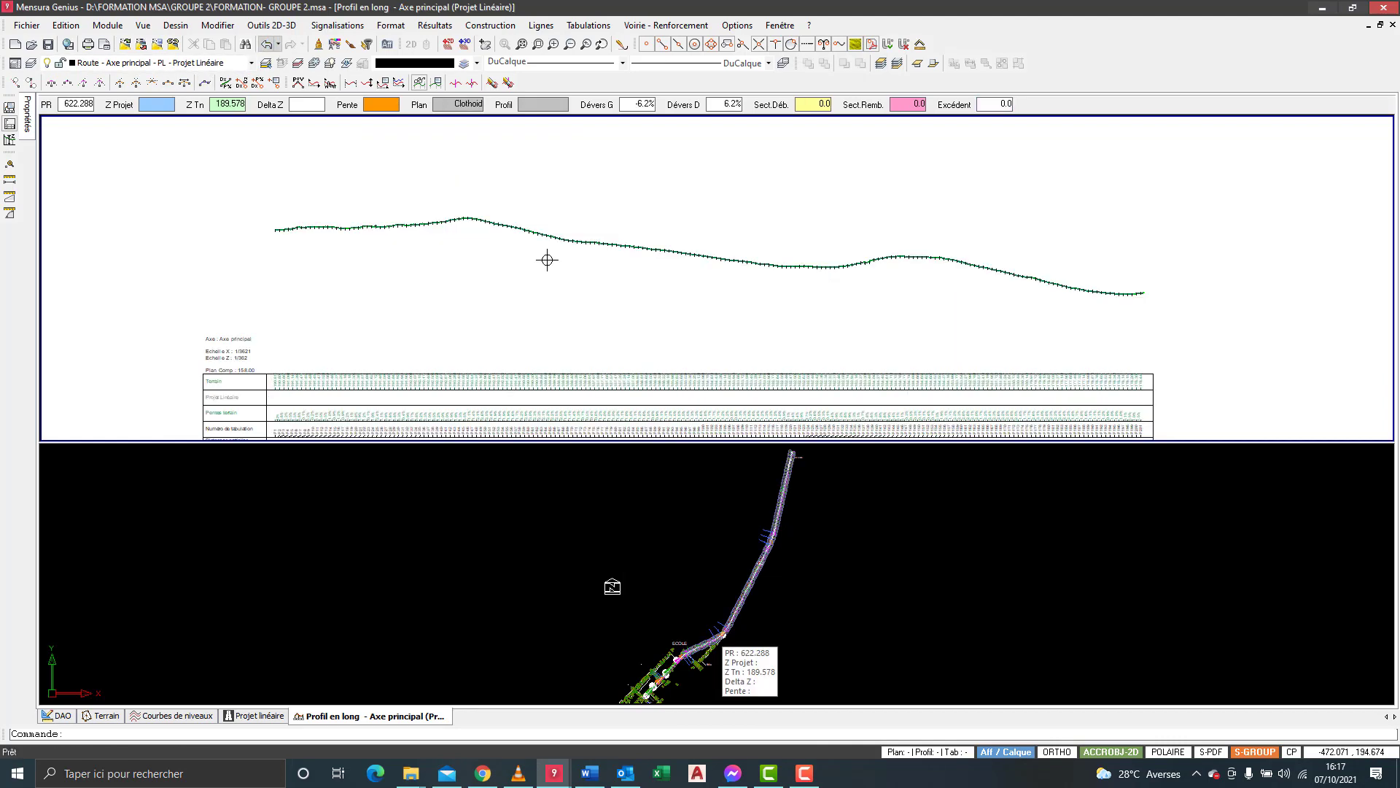
click(541, 25)
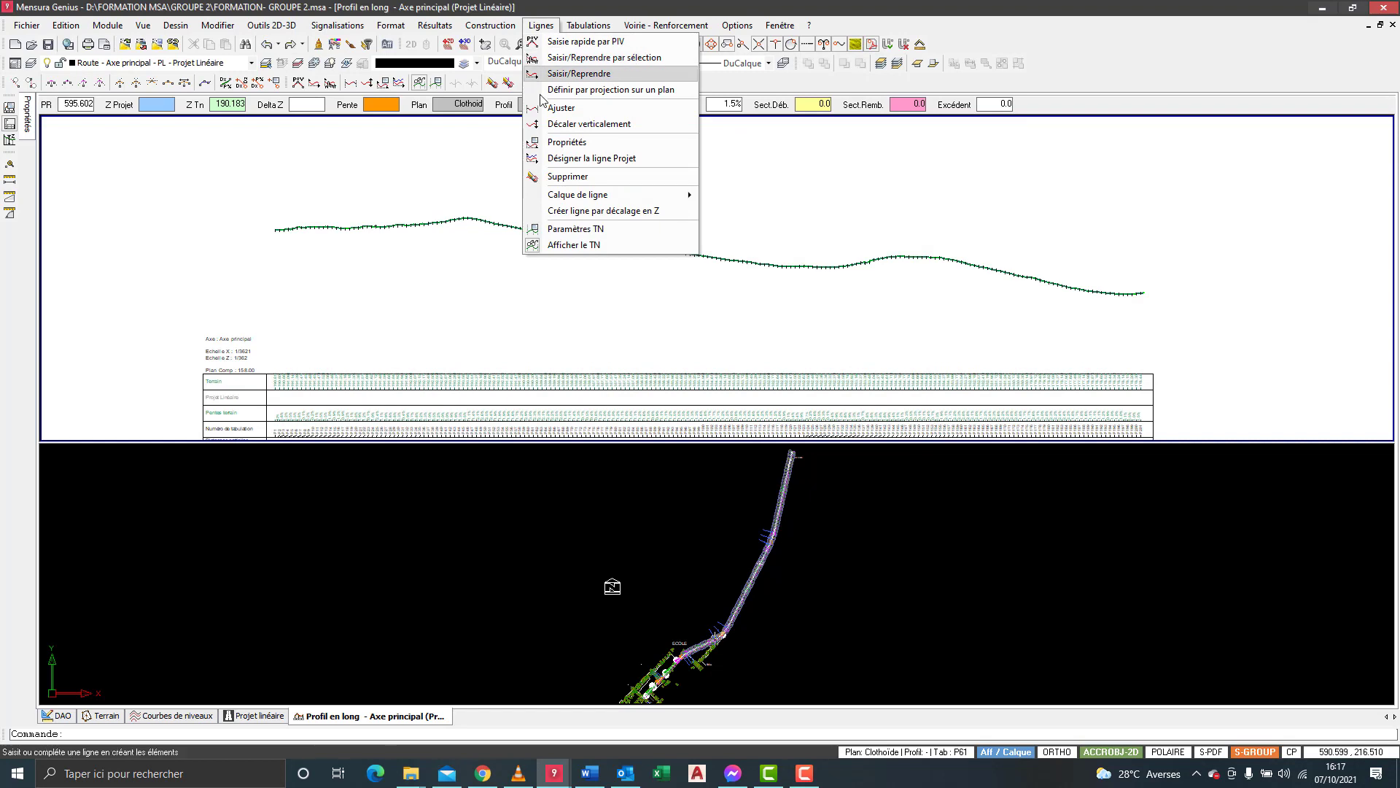
click(381, 172)
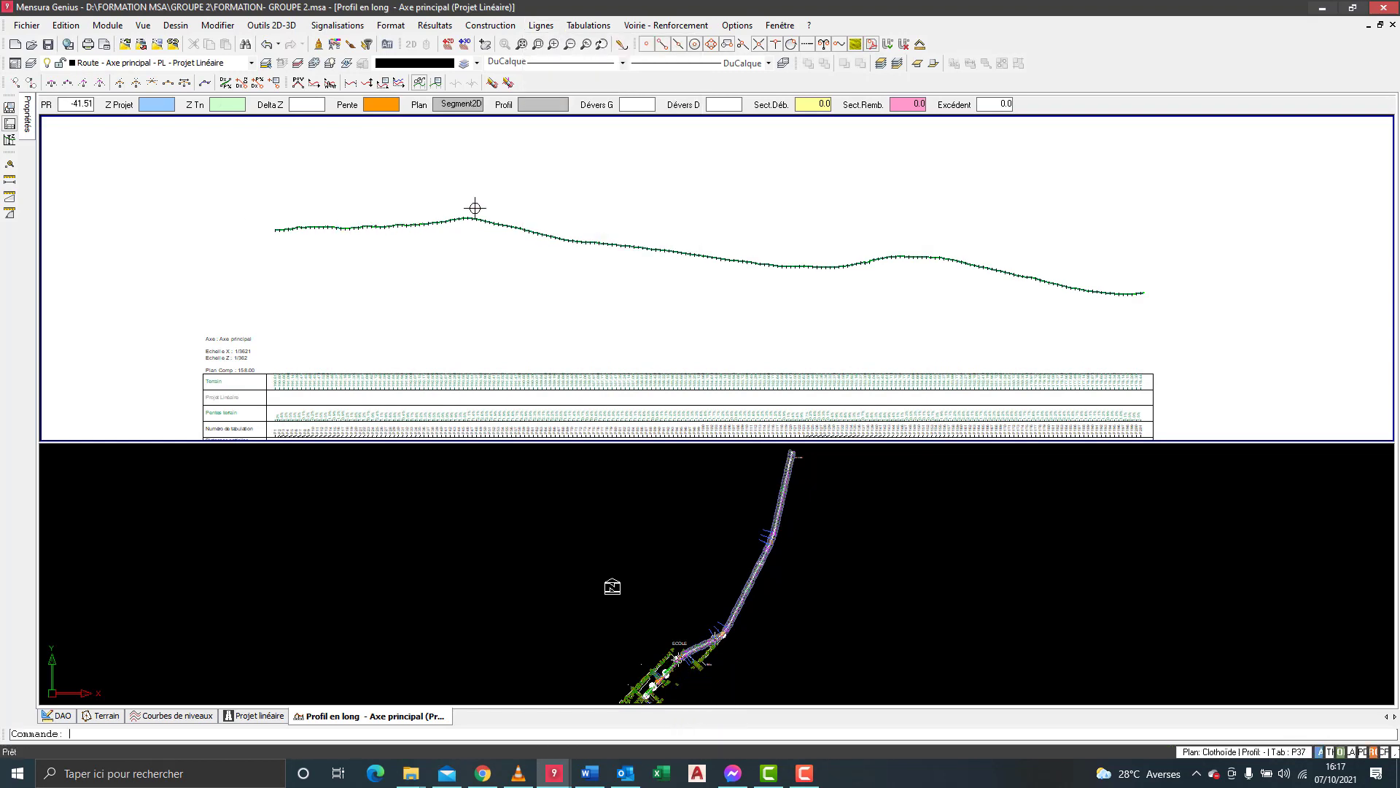
click(550, 28)
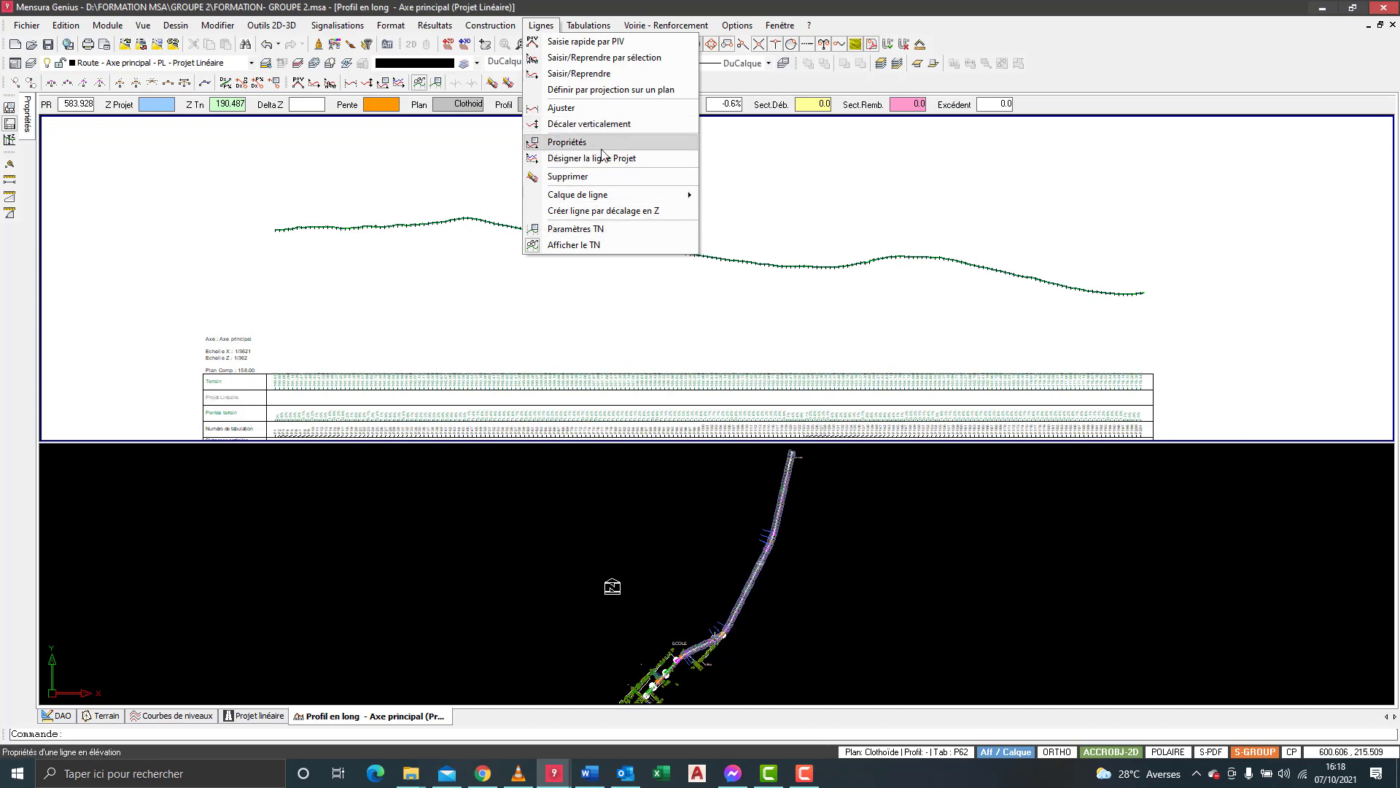
click(312, 177)
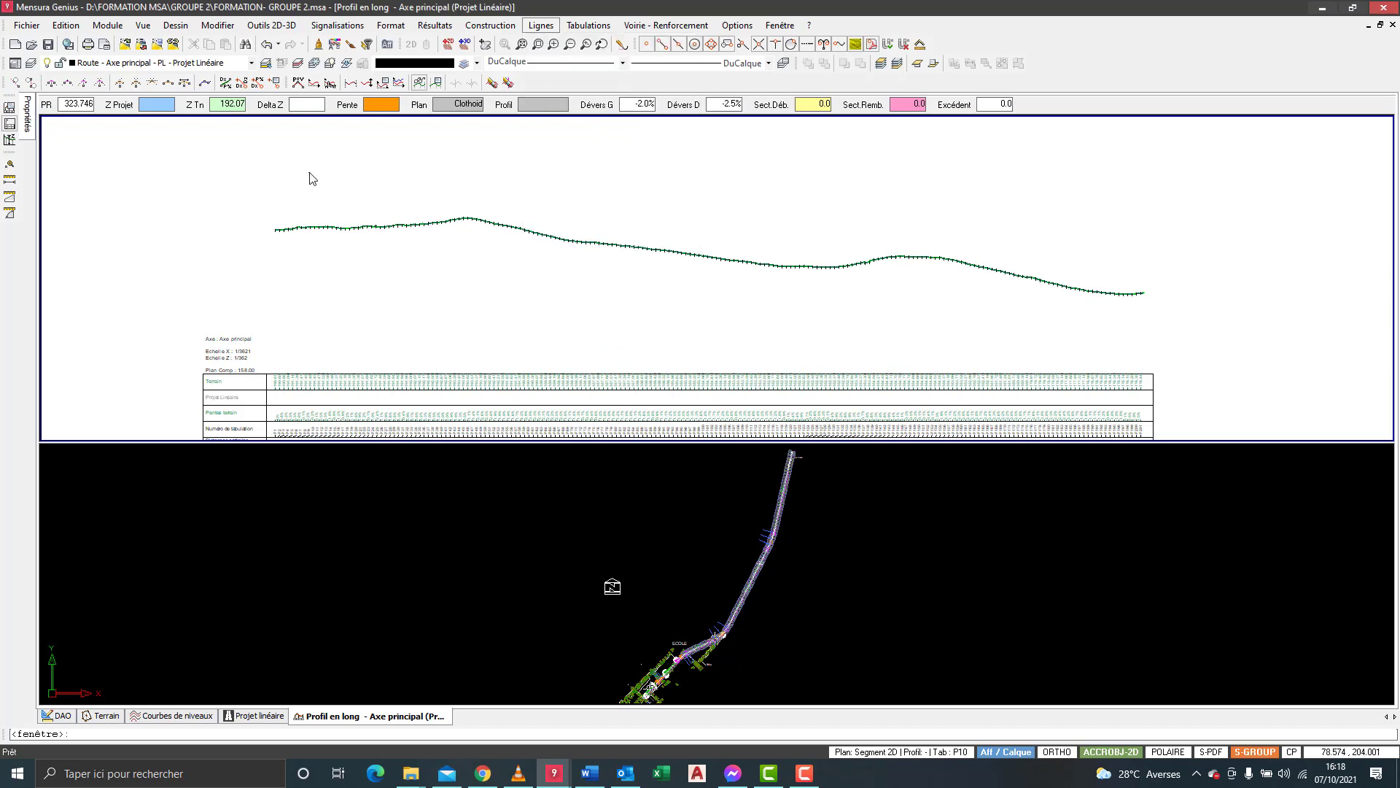
- Set the Projet Linéaire line of the longitudinal profile to red with a thickness of 0.60 mm
click(284, 322)
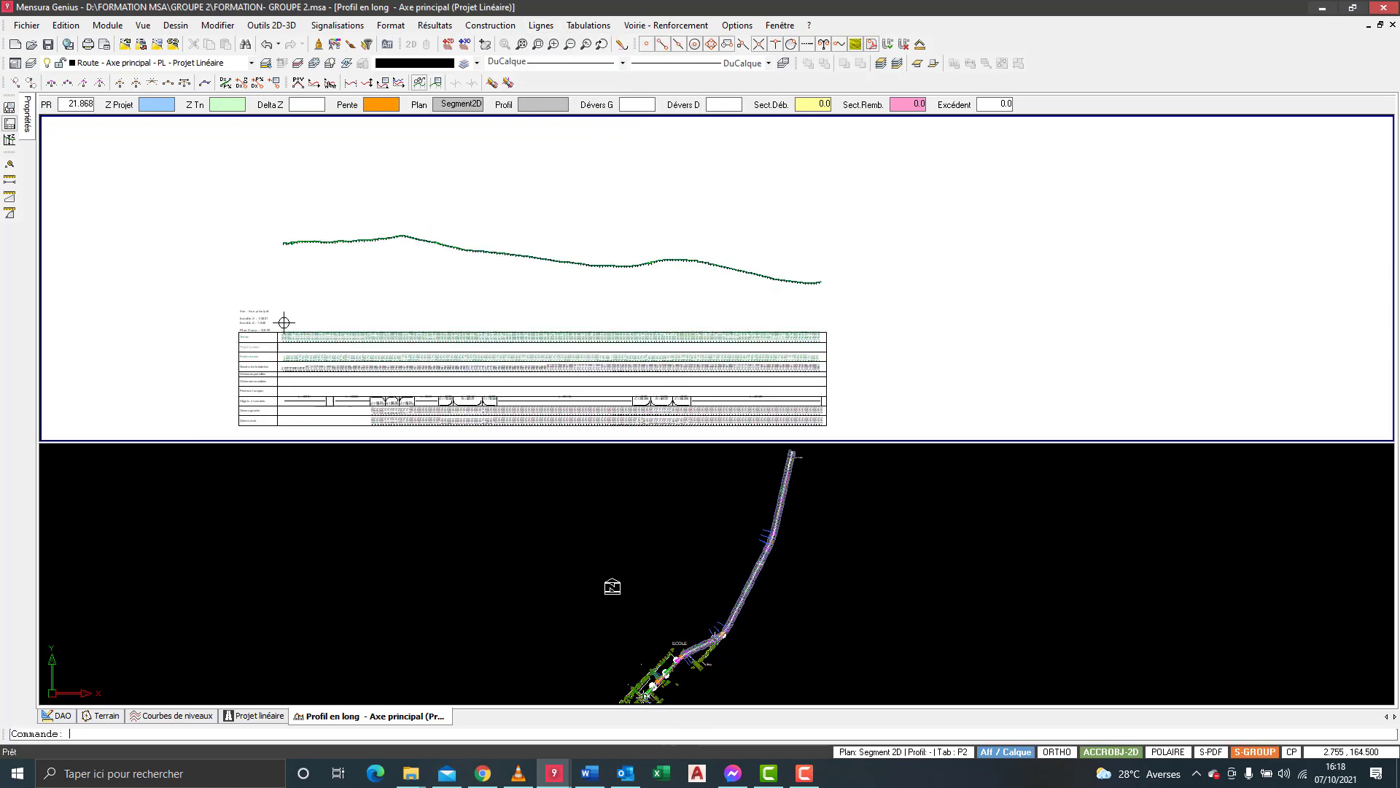
scroll(275, 350, up, 2)
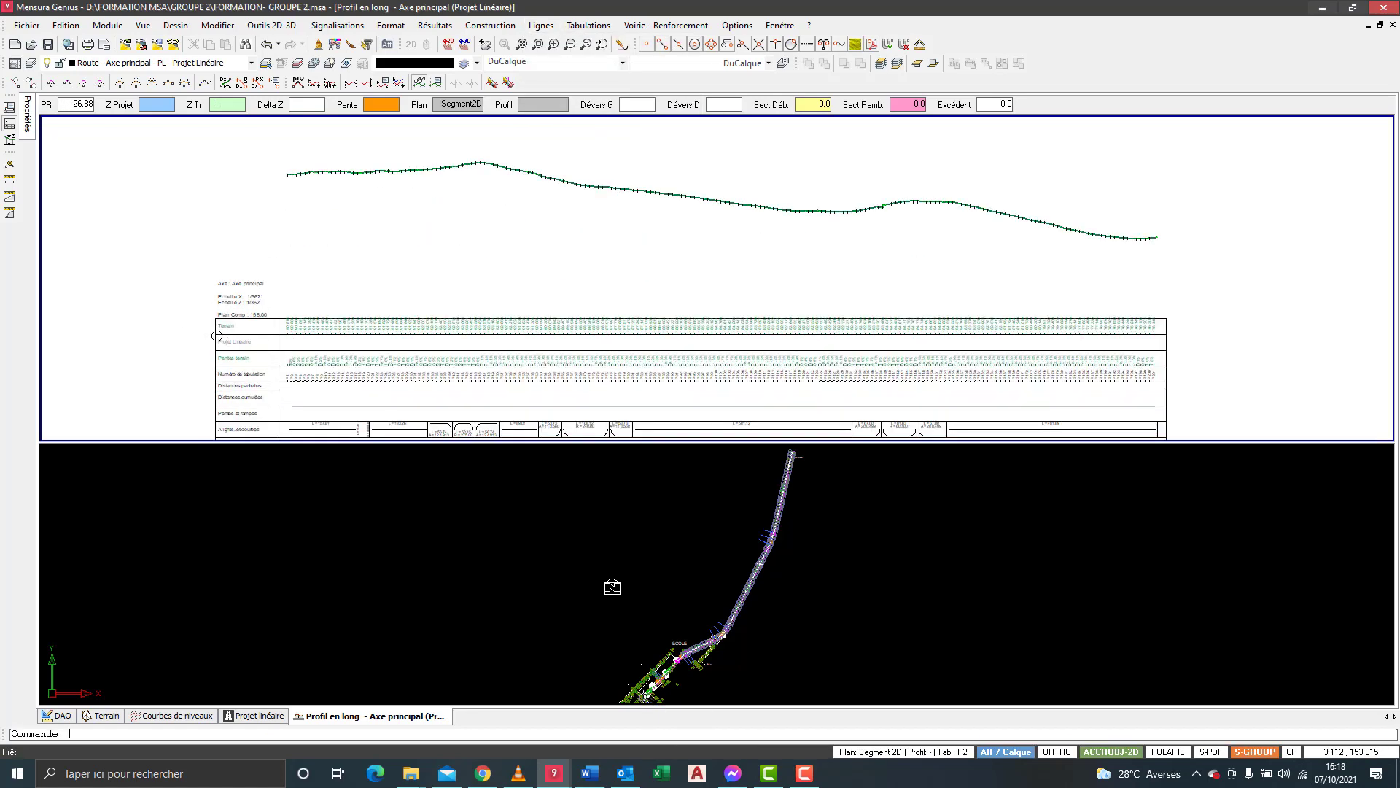
click(9, 109)
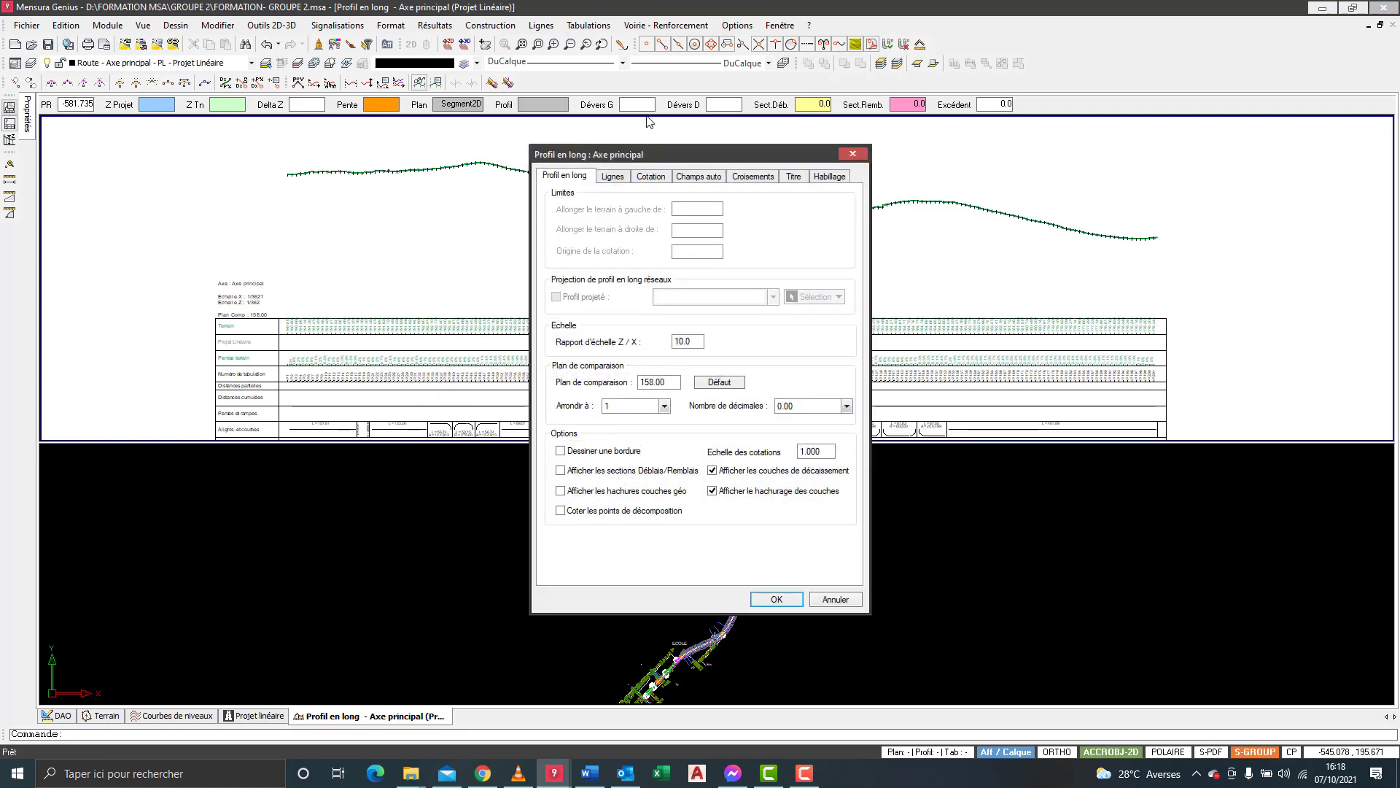
click(613, 176)
click(576, 232)
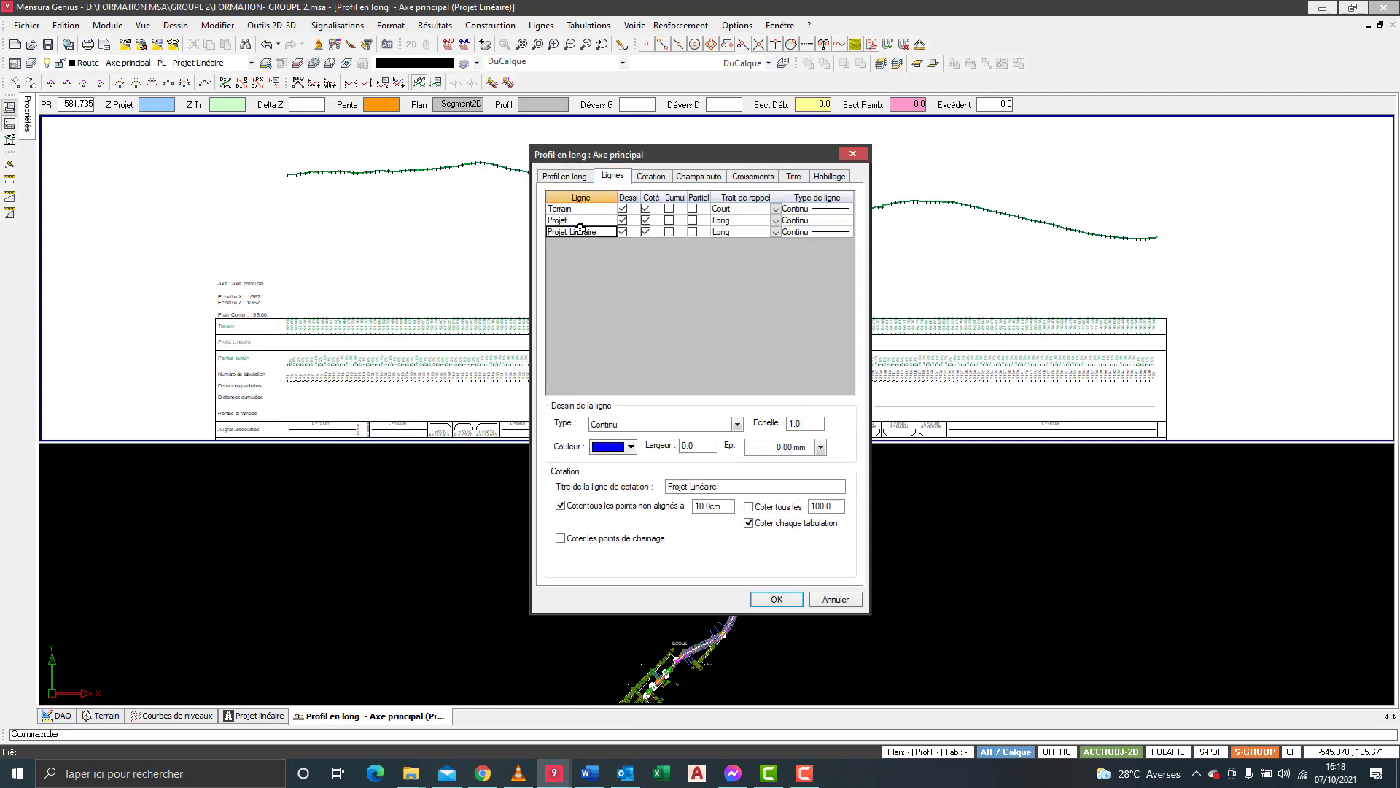
click(624, 447)
click(600, 493)
click(821, 447)
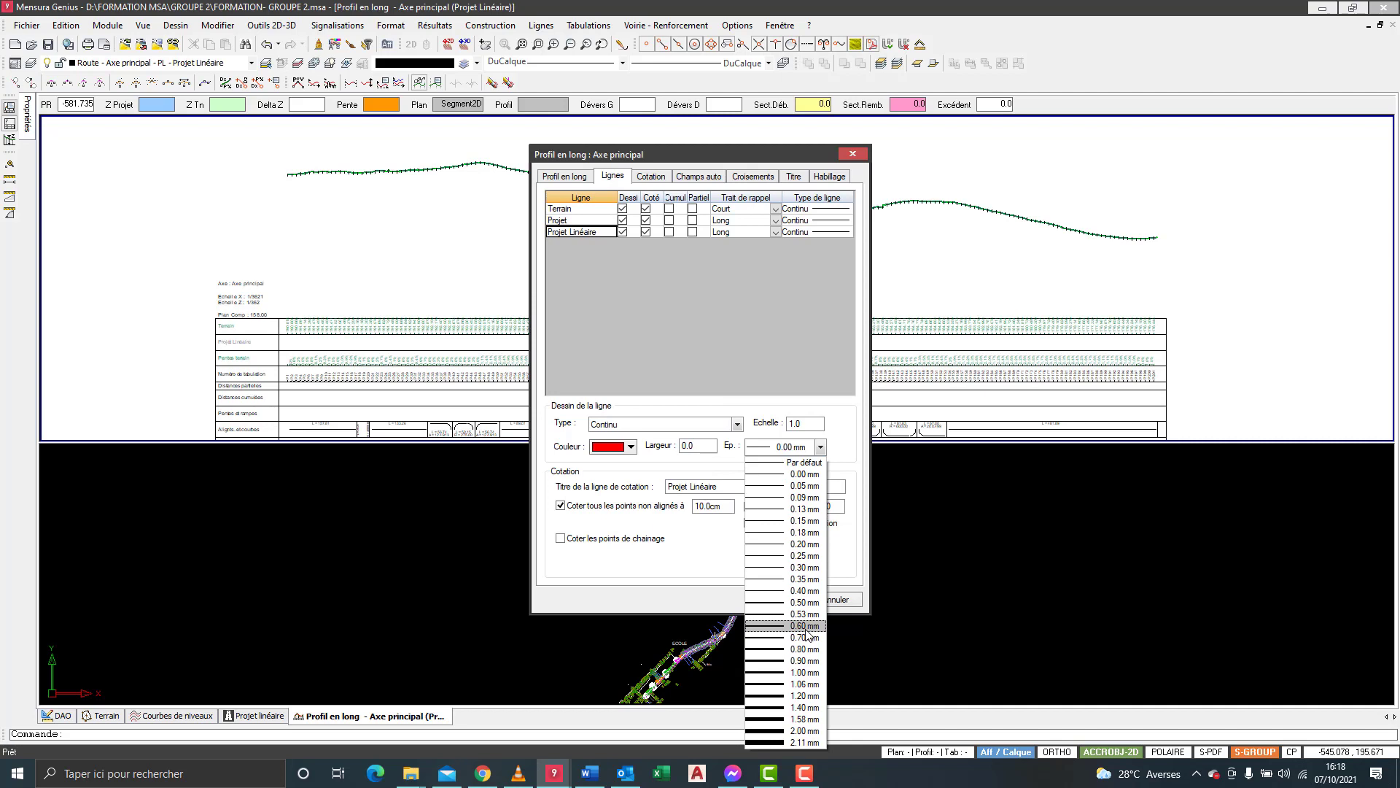
click(803, 626)
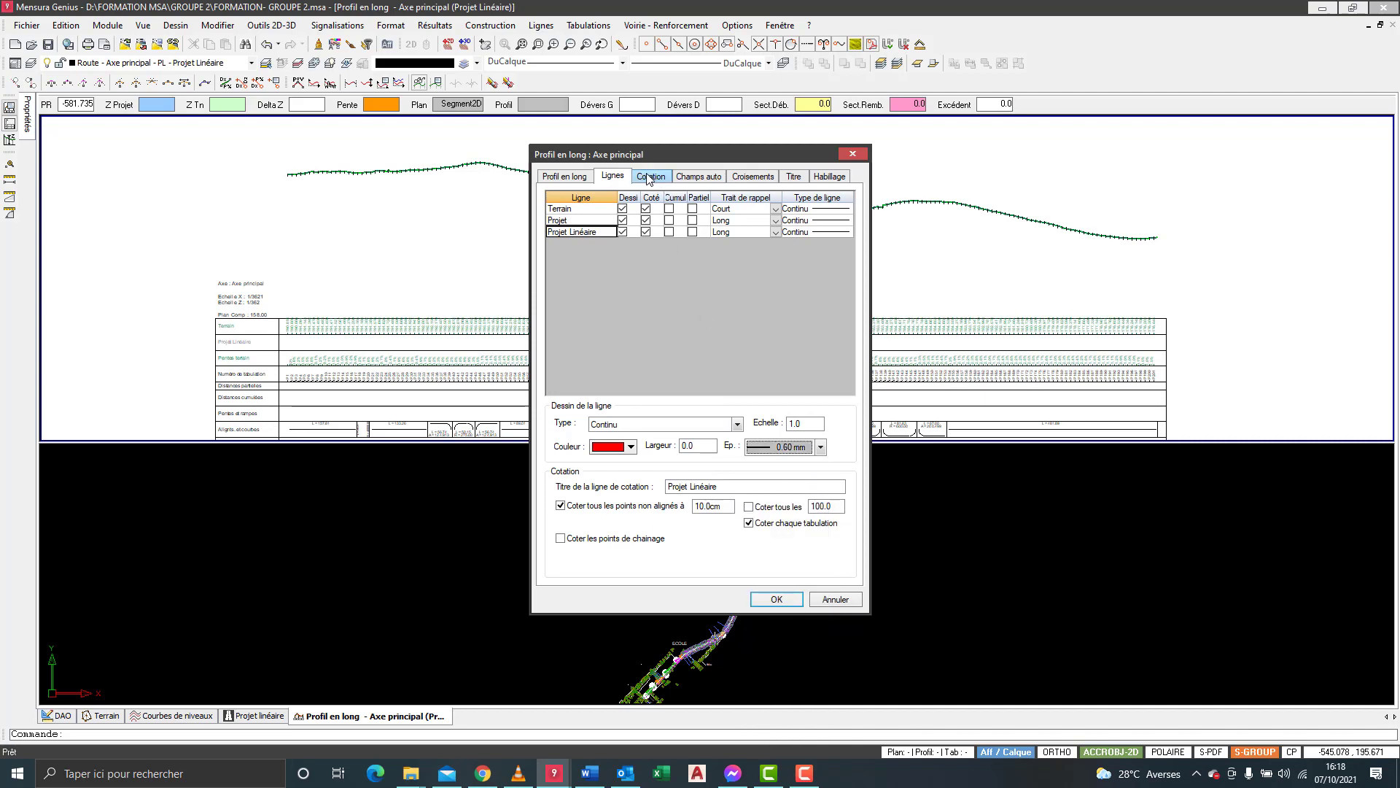
- Set the text colour of the Projet Linéaire annotation row to red
click(651, 178)
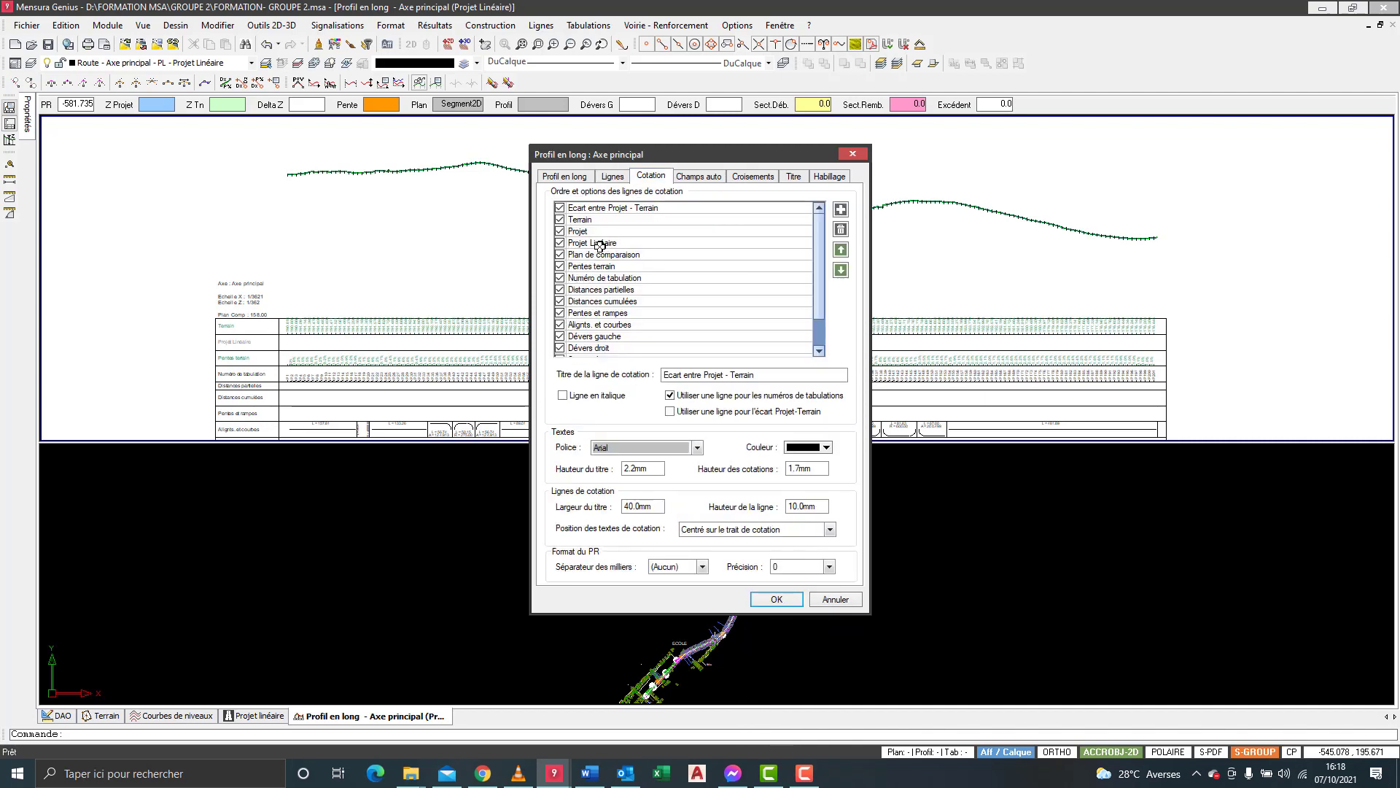
click(599, 244)
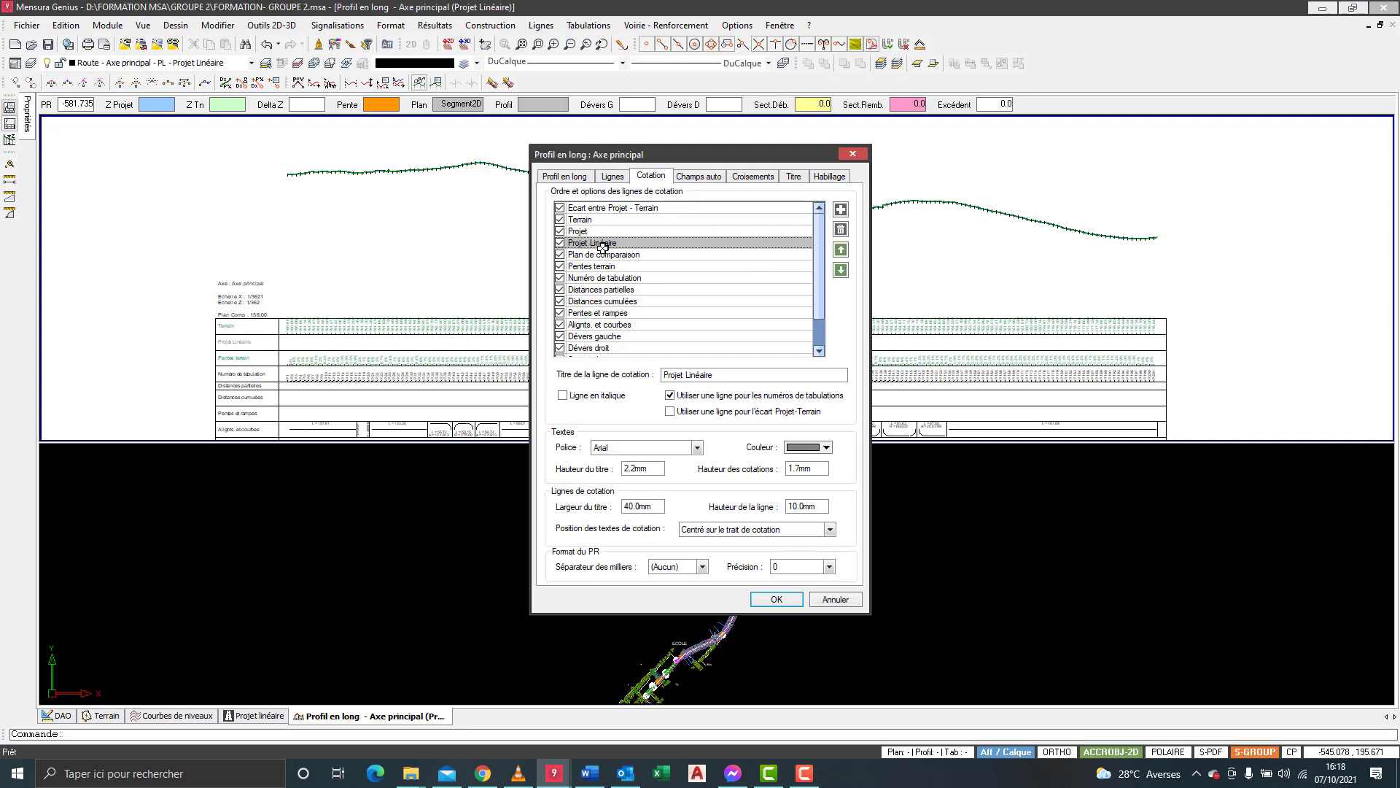
click(803, 450)
click(792, 495)
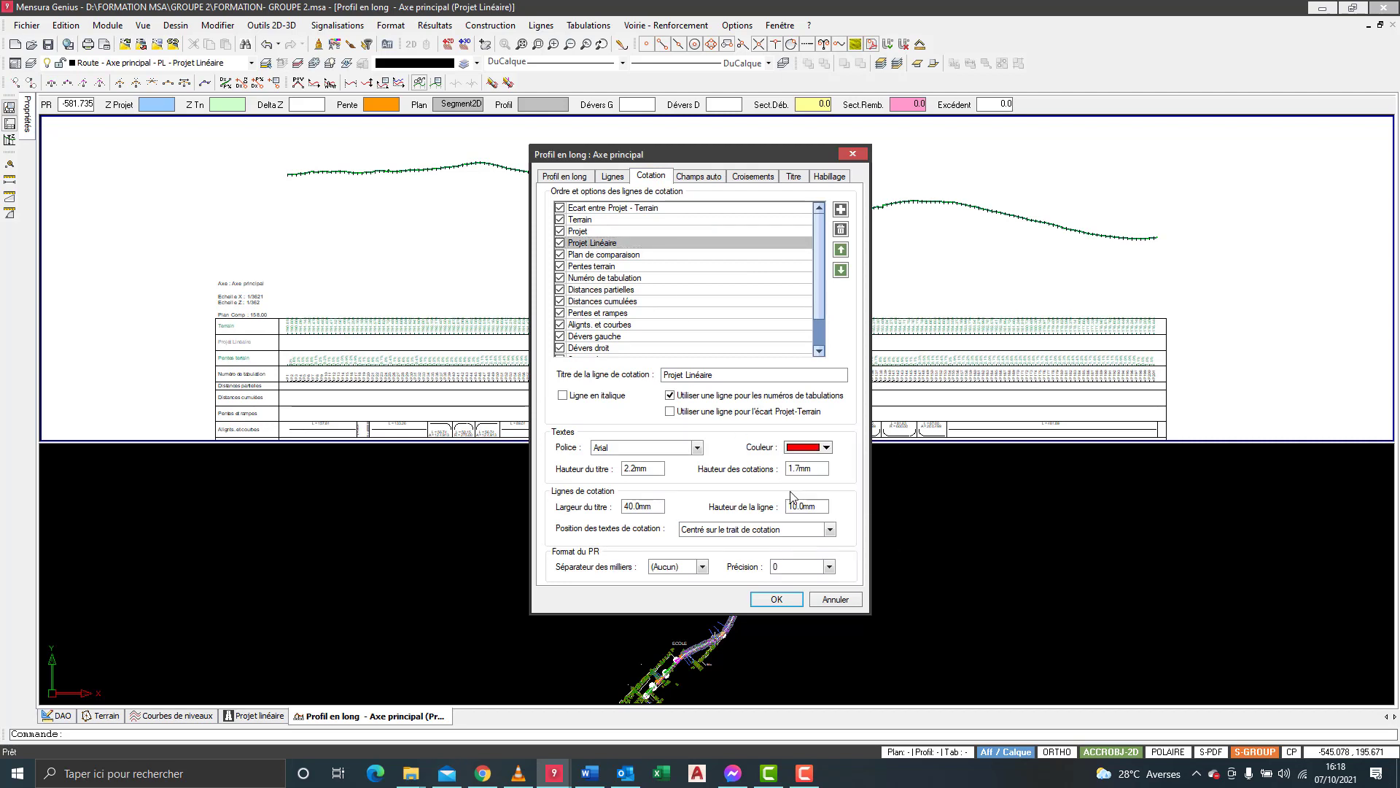
- Turn off the Pentes terrain annotation row and move Numéro de tabulation up directly above Terrain, and apply the profile settings
click(560, 267)
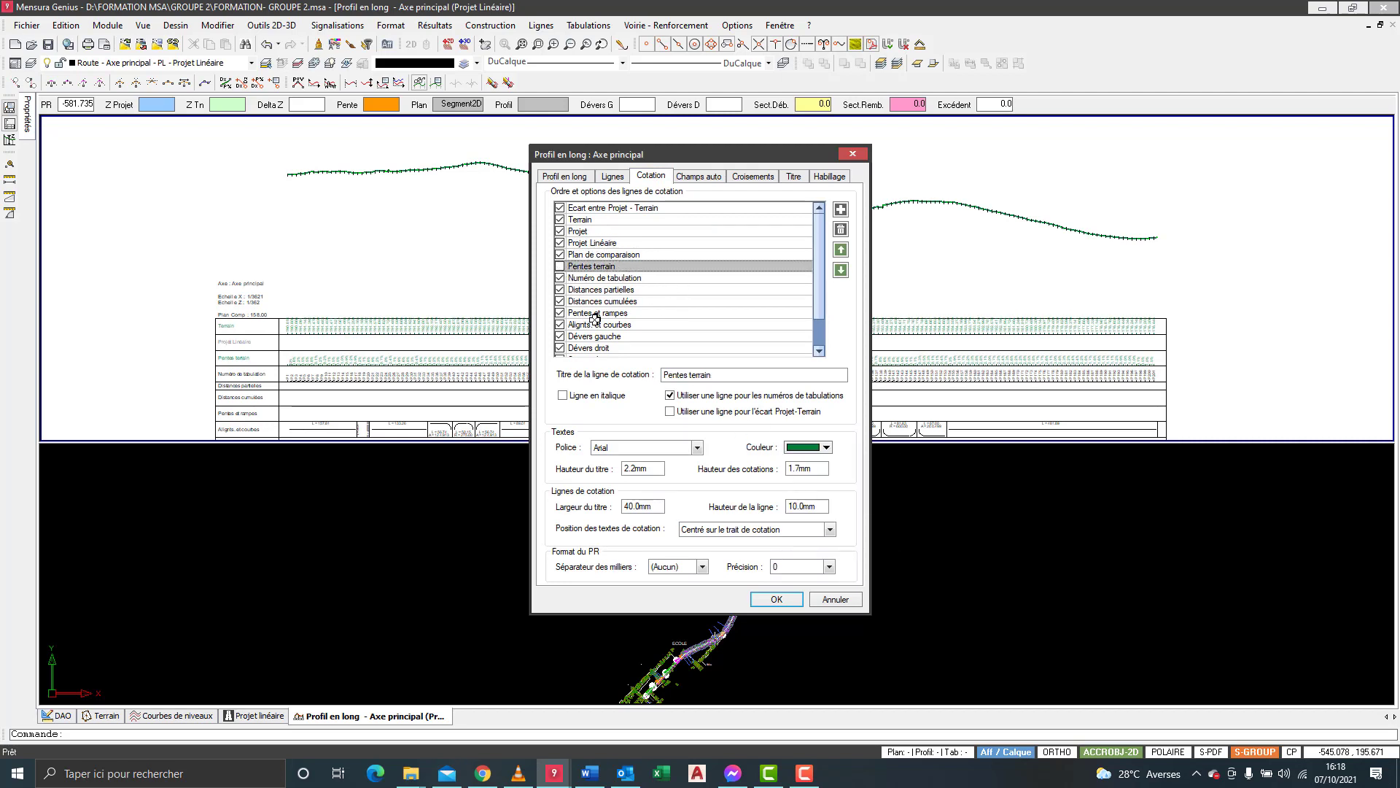
click(628, 278)
click(840, 250)
click(840, 249)
click(840, 249)
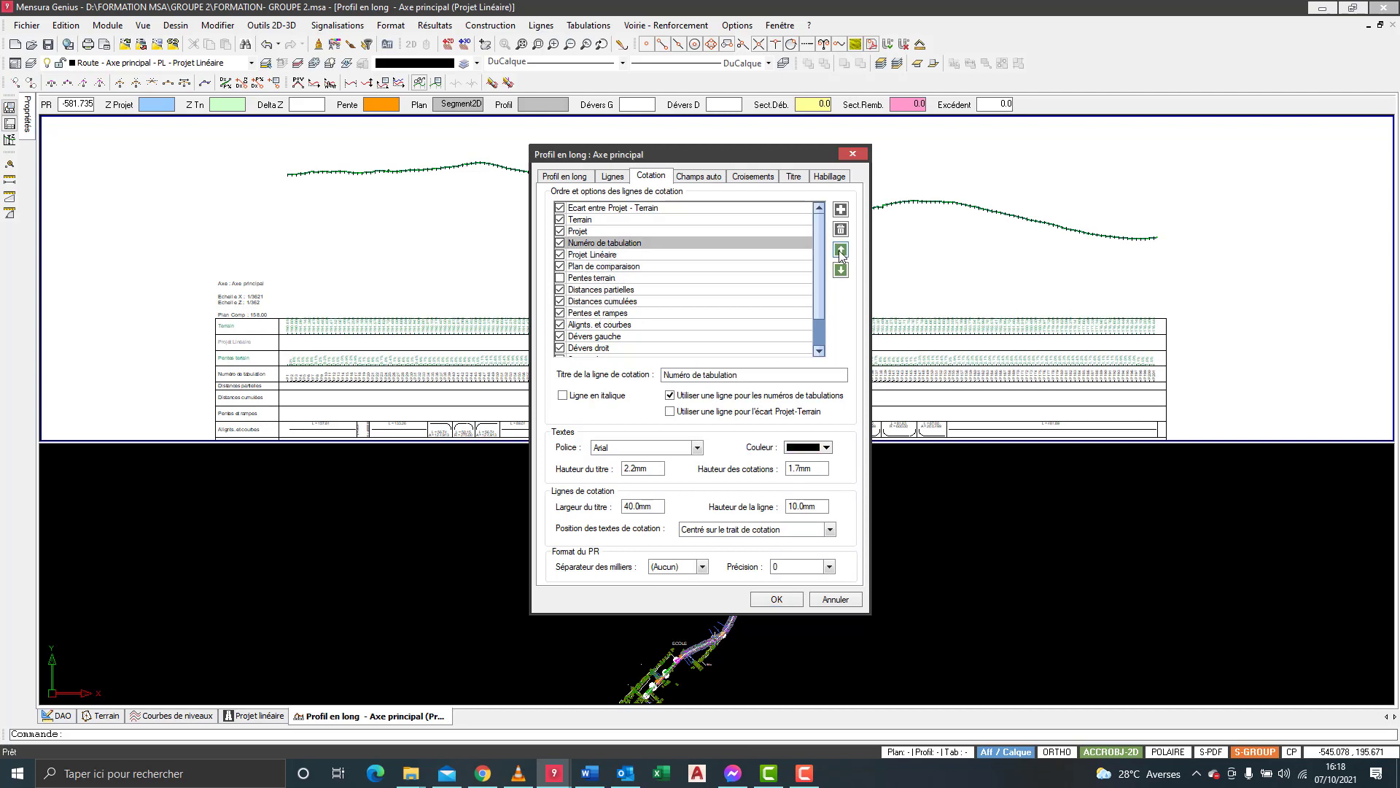
click(840, 249)
click(840, 250)
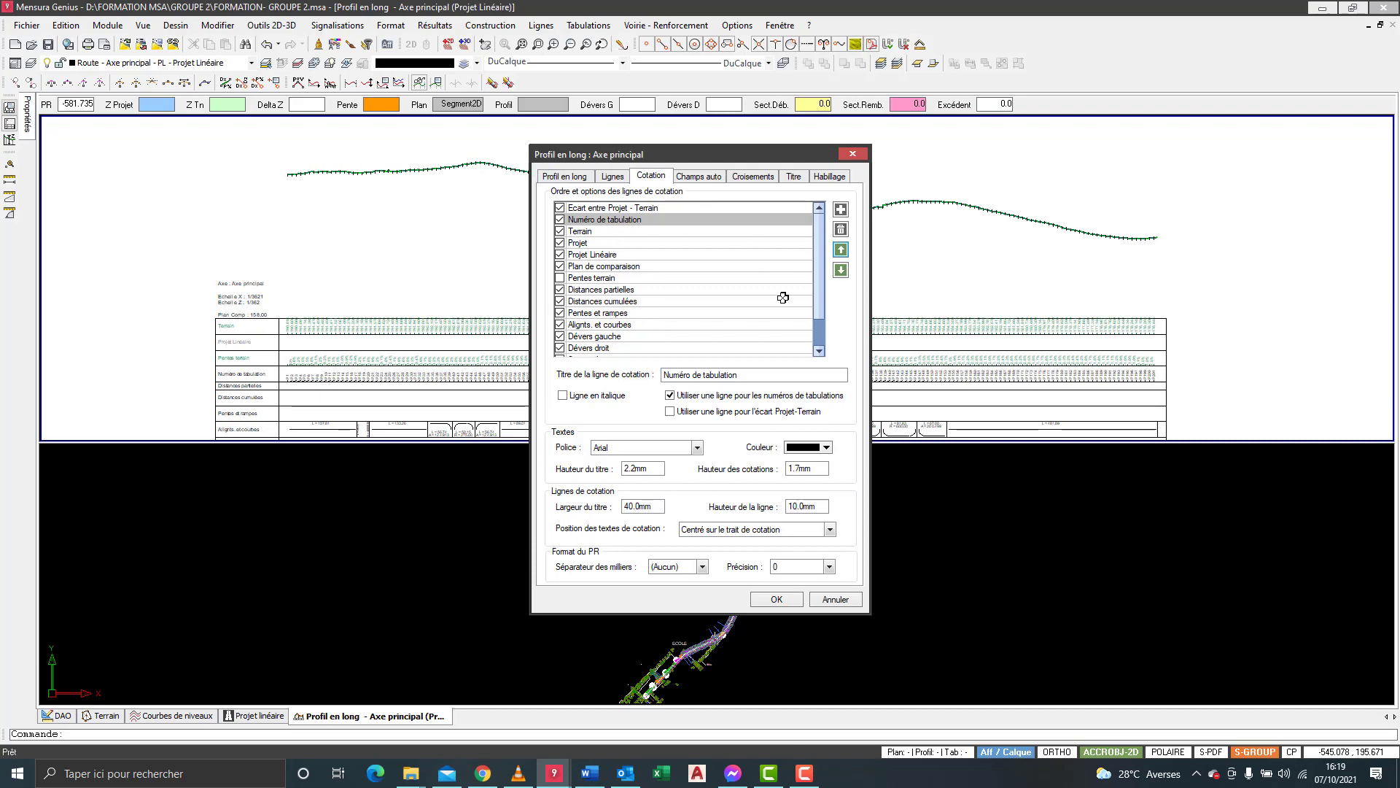
click(773, 599)
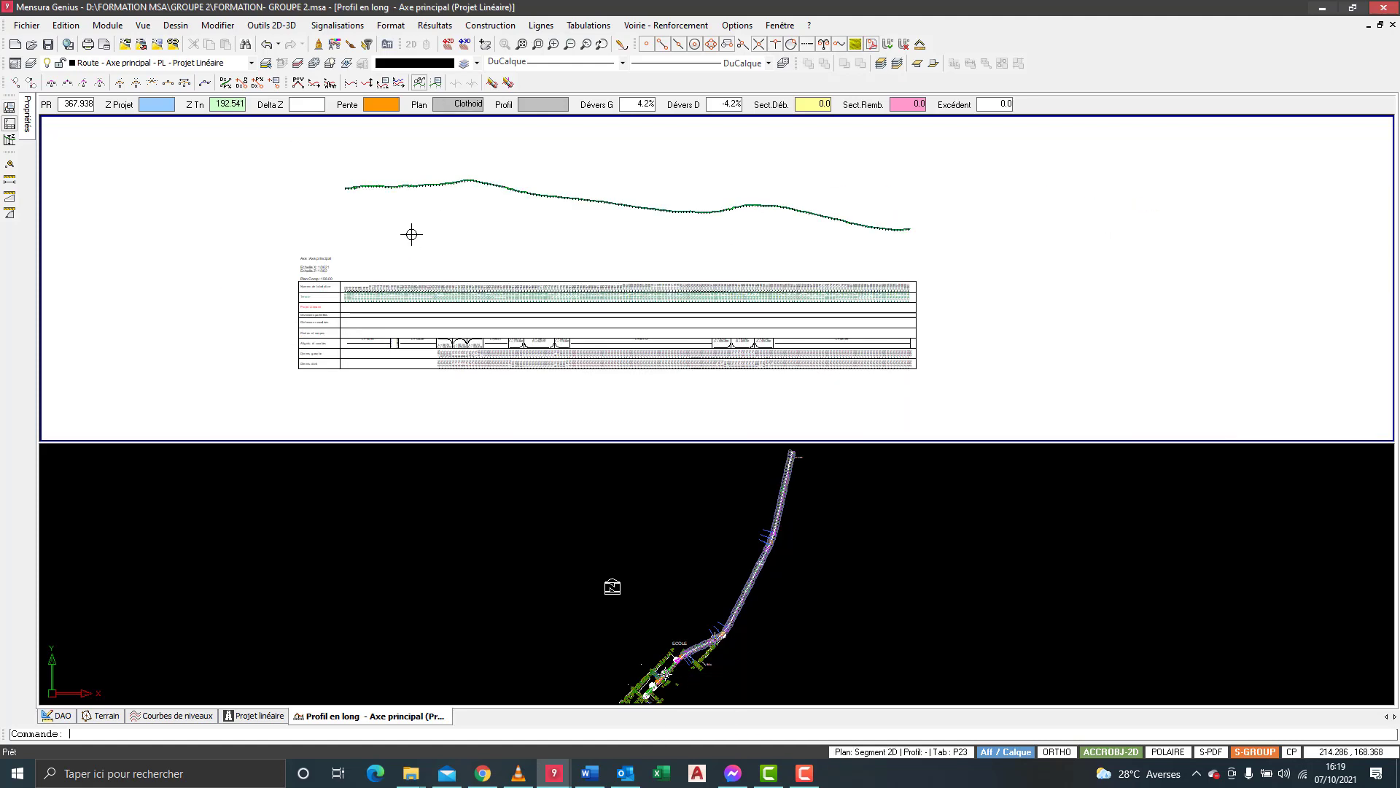
- Return from the longitudinal profile to the Projet linéaire plan, at the start of the main axis
scroll(419, 168, up, 1)
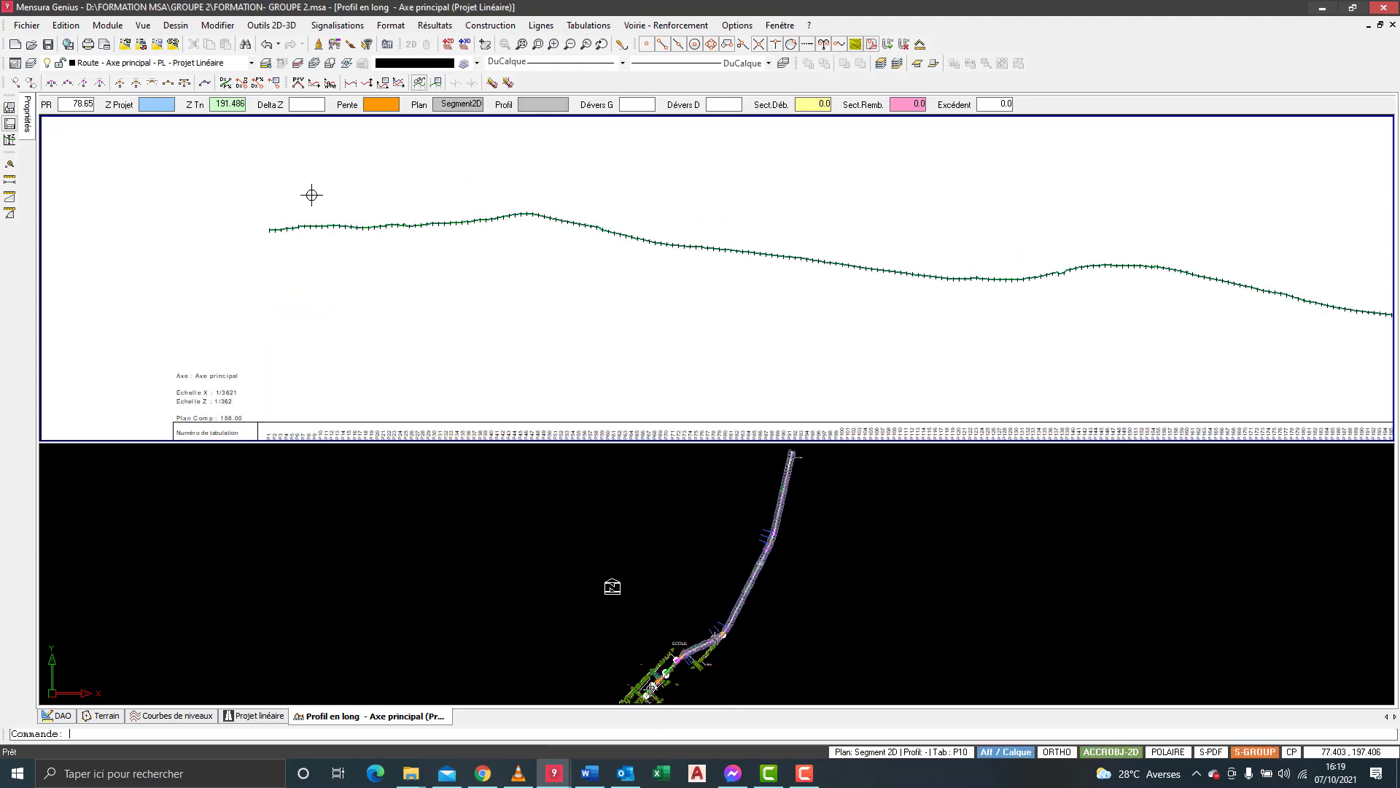
scroll(329, 213, down, 1)
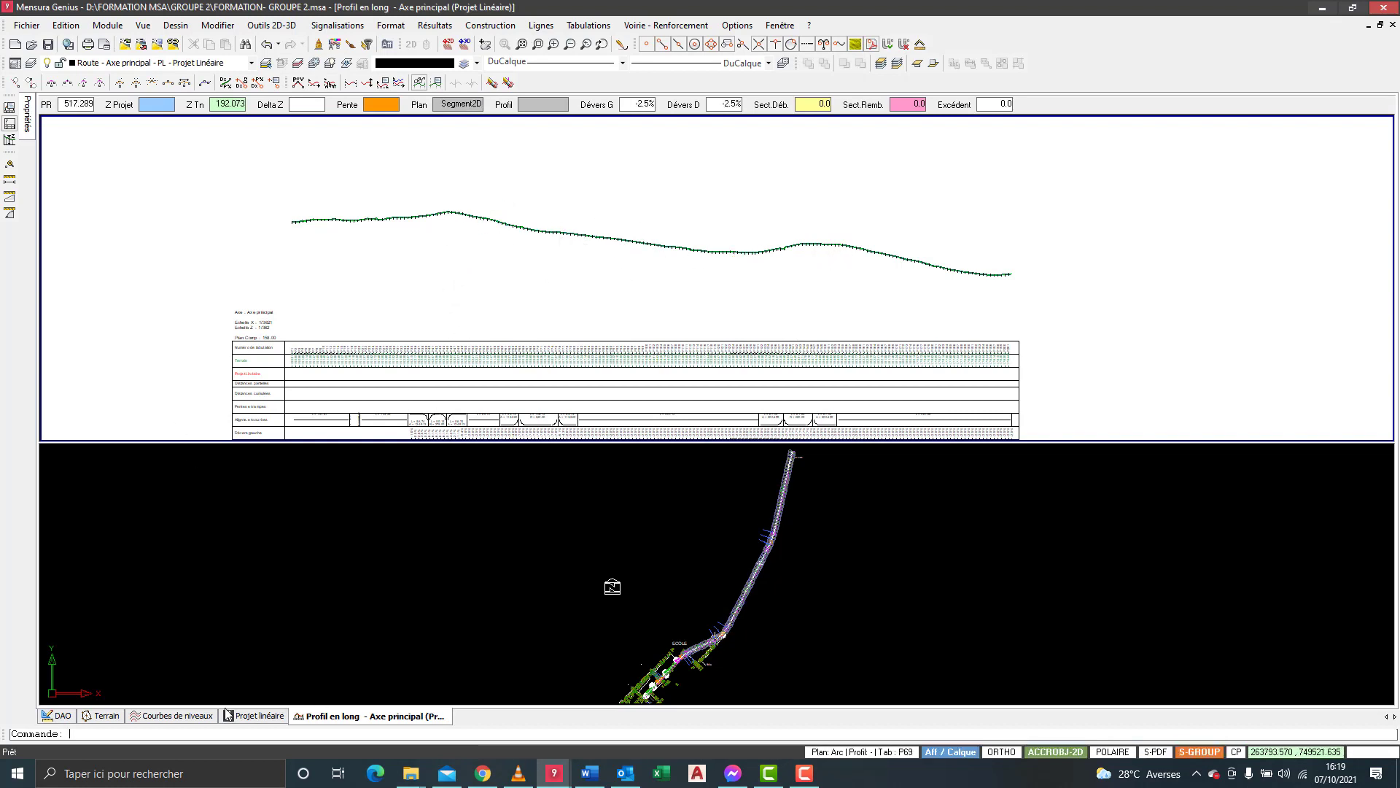
middle_click(322, 718)
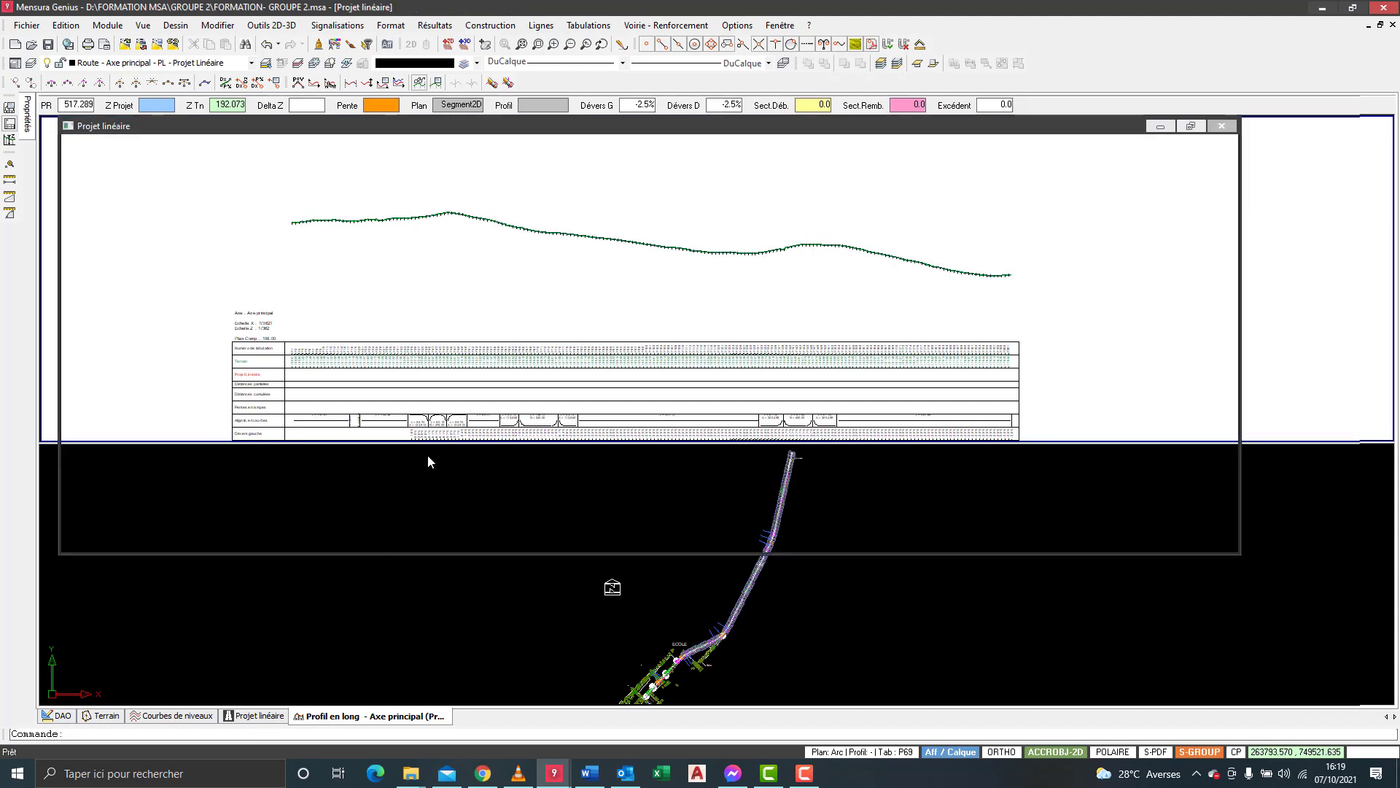
scroll(405, 510, up, 8)
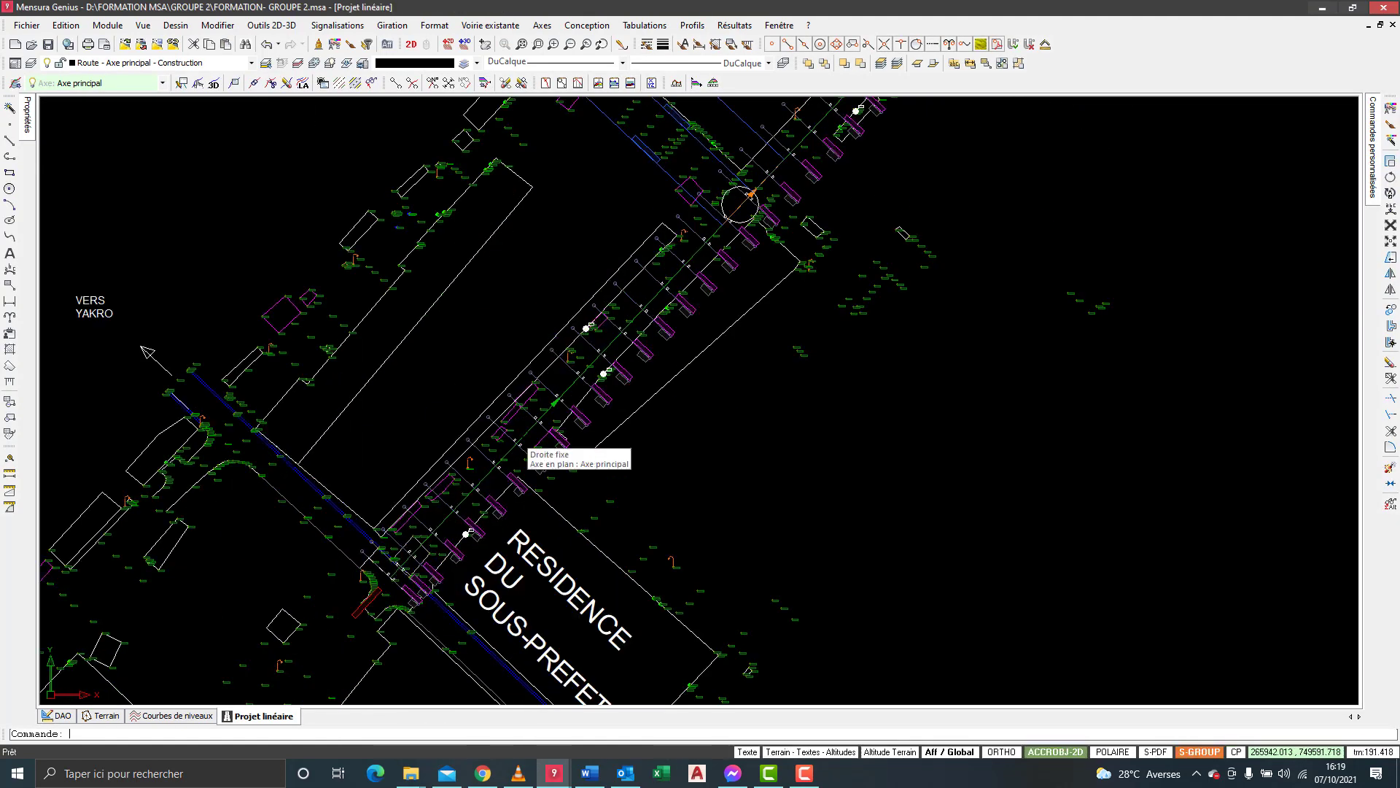
click(490, 25)
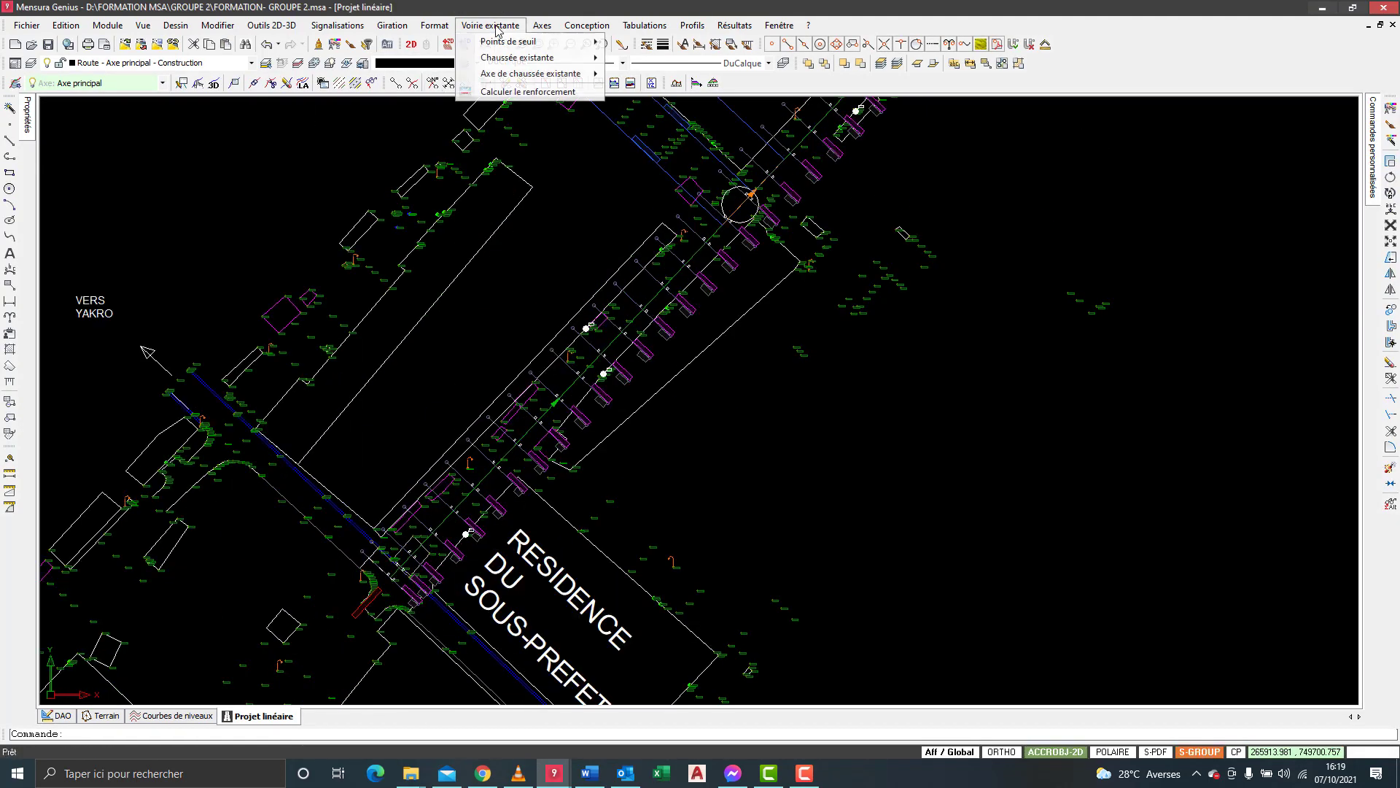
mouse_move(535, 42)
click(642, 41)
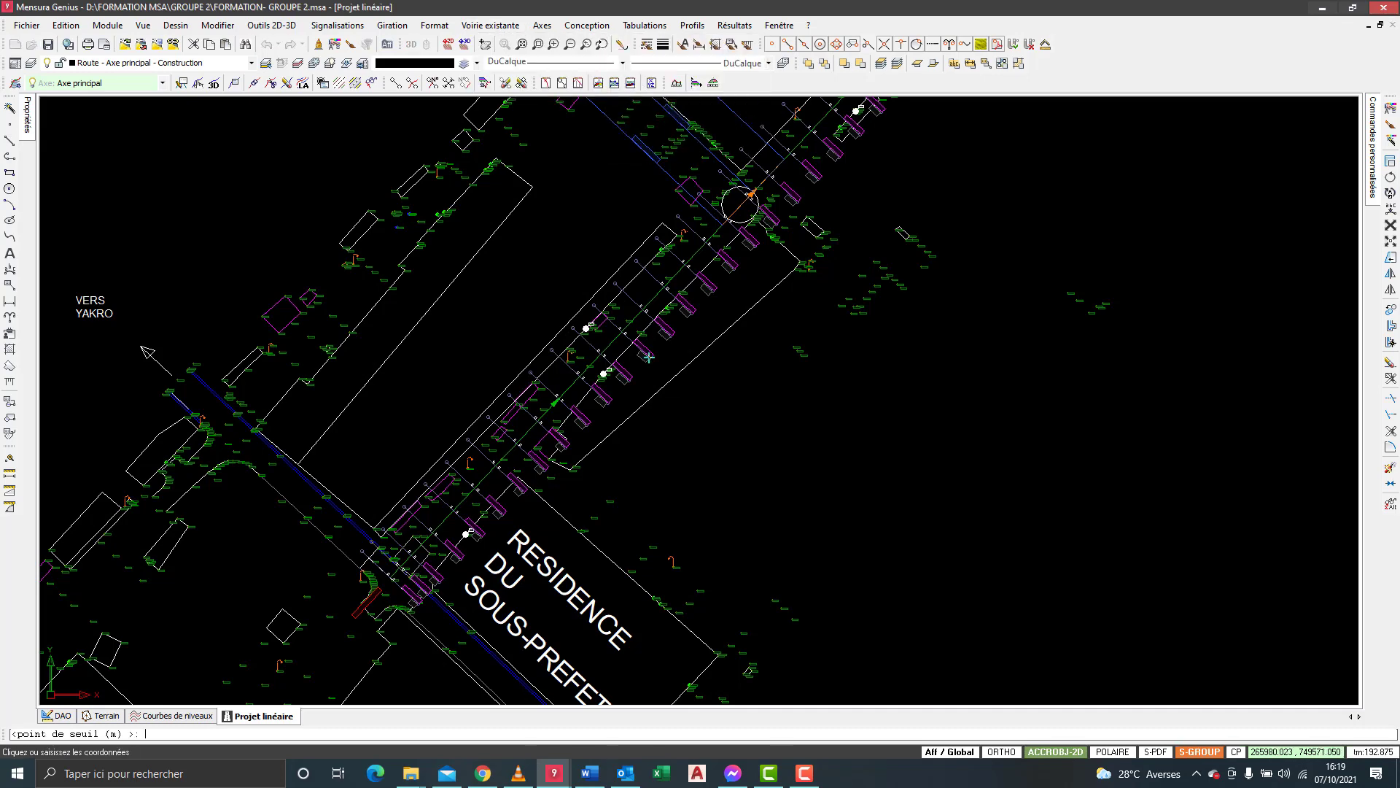
scroll(438, 572, up, 3)
scroll(517, 531, down, 5)
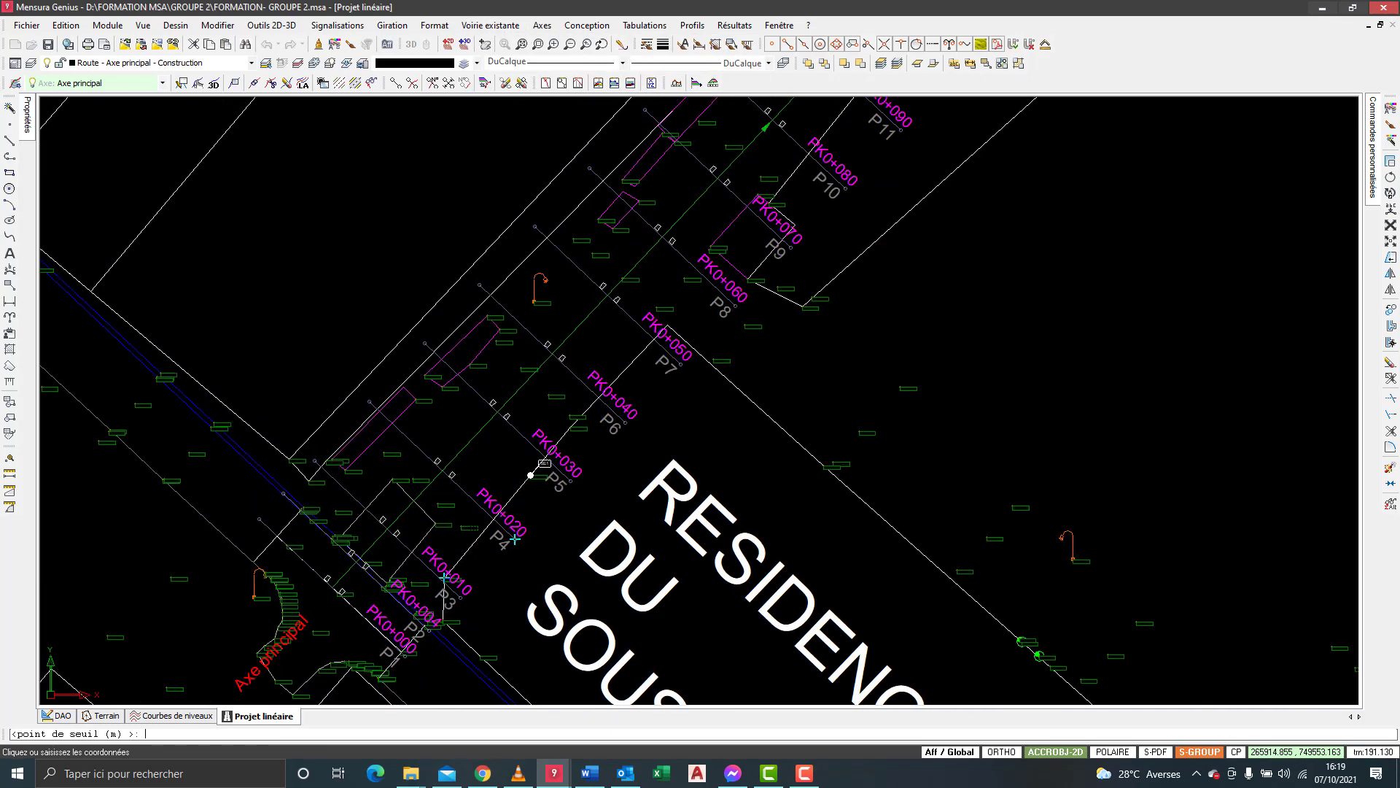
scroll(432, 493, down, 2)
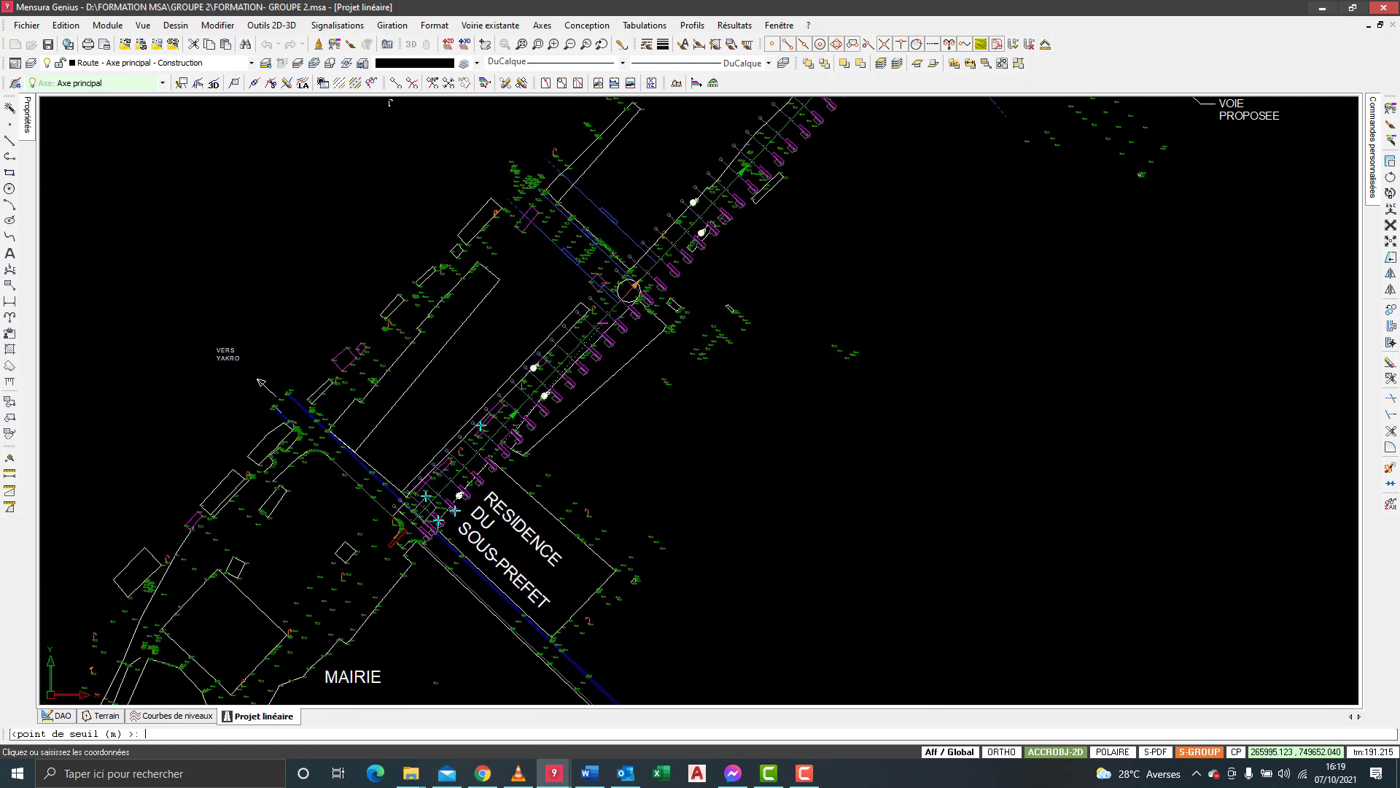
scroll(636, 292, up, 3)
scroll(565, 392, up, 5)
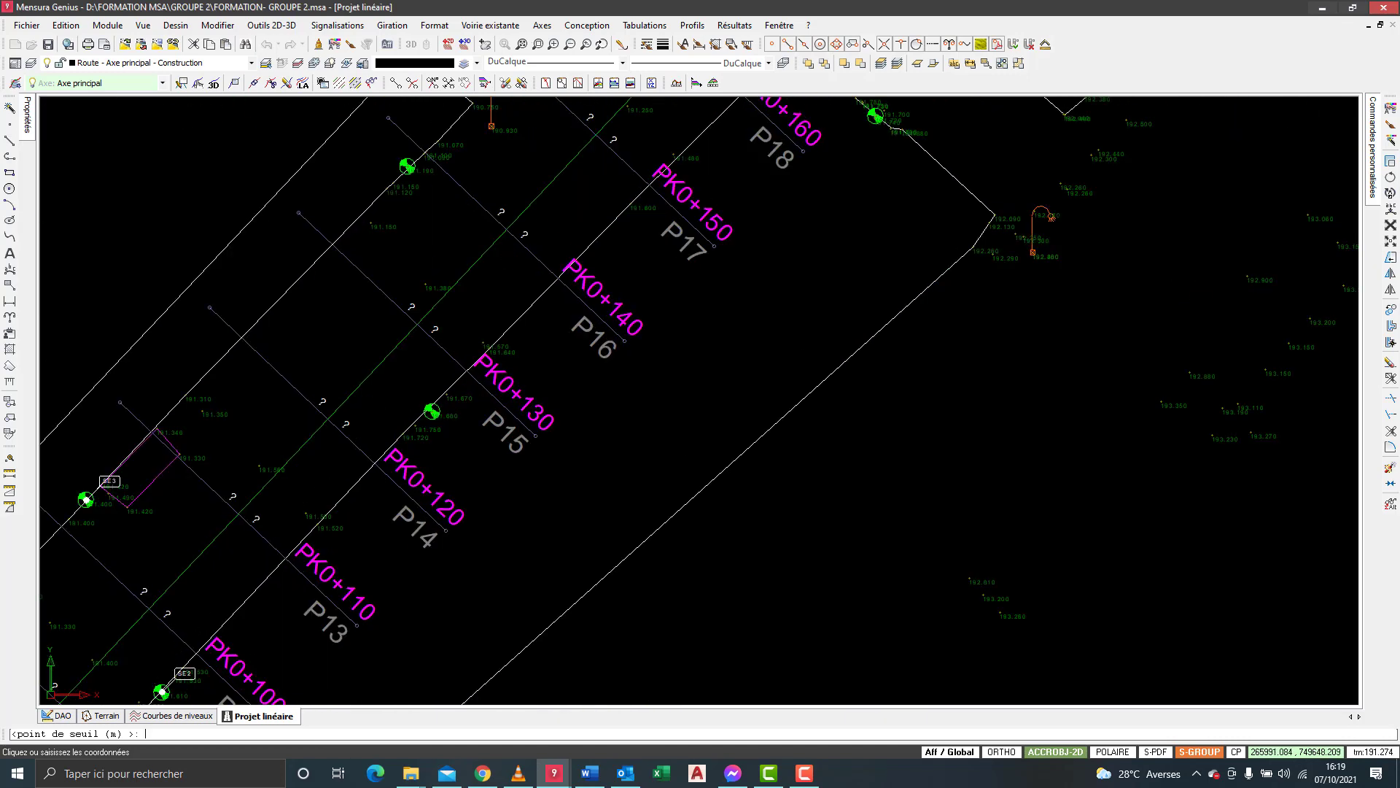
key(Escape)
- Attach all the existing threshold points (points de seuil) to the main axis
scroll(536, 340, down, 3)
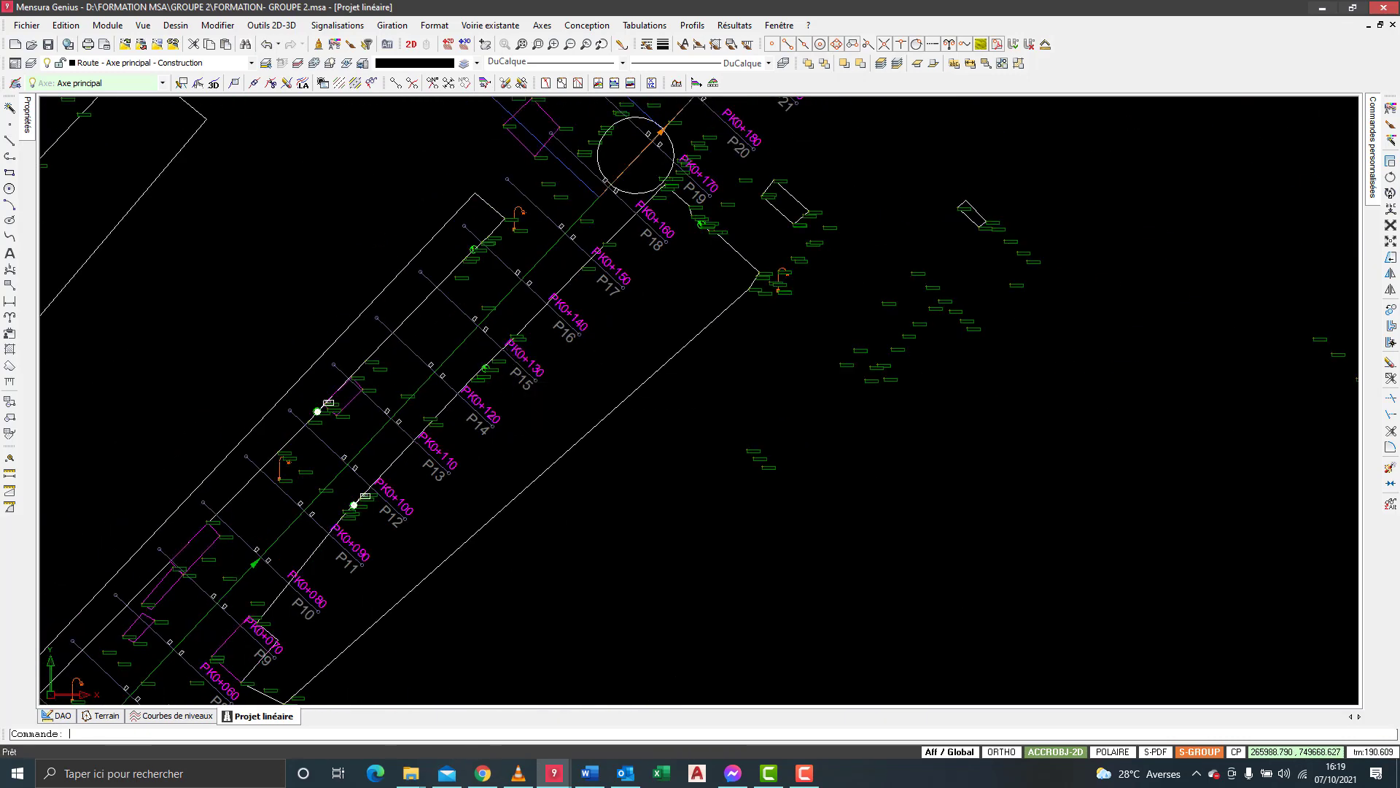
click(477, 26)
mouse_move(526, 45)
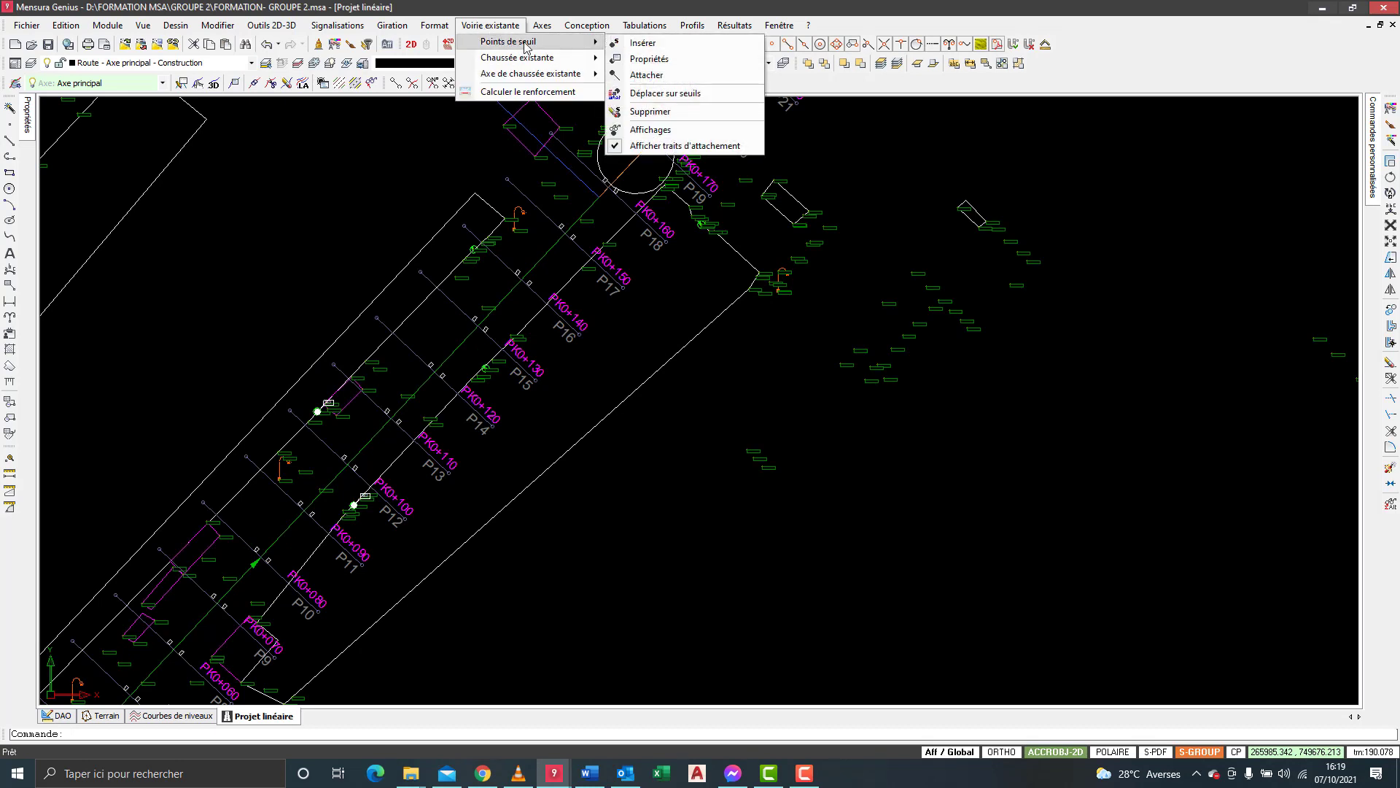
click(648, 76)
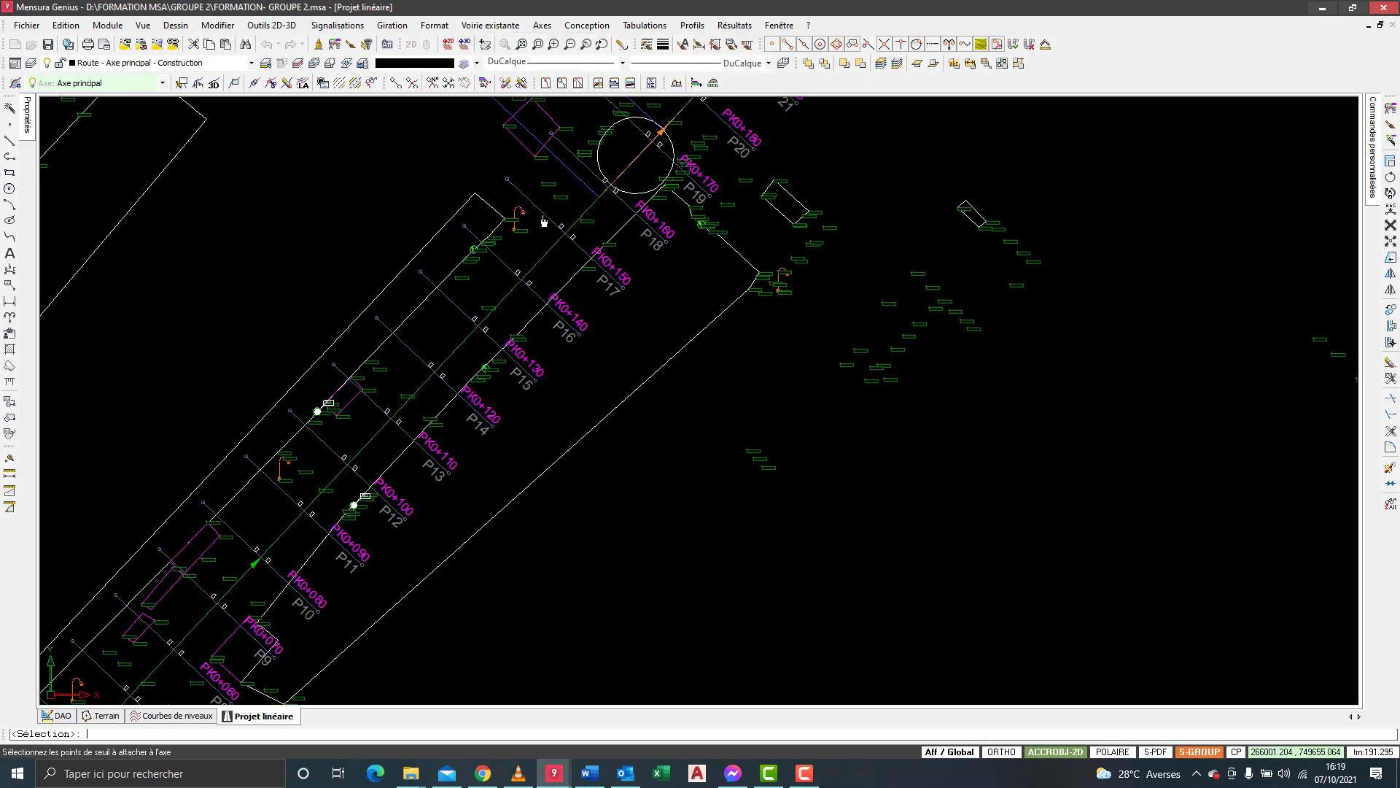
right_click(459, 159)
click(491, 185)
right_click(512, 244)
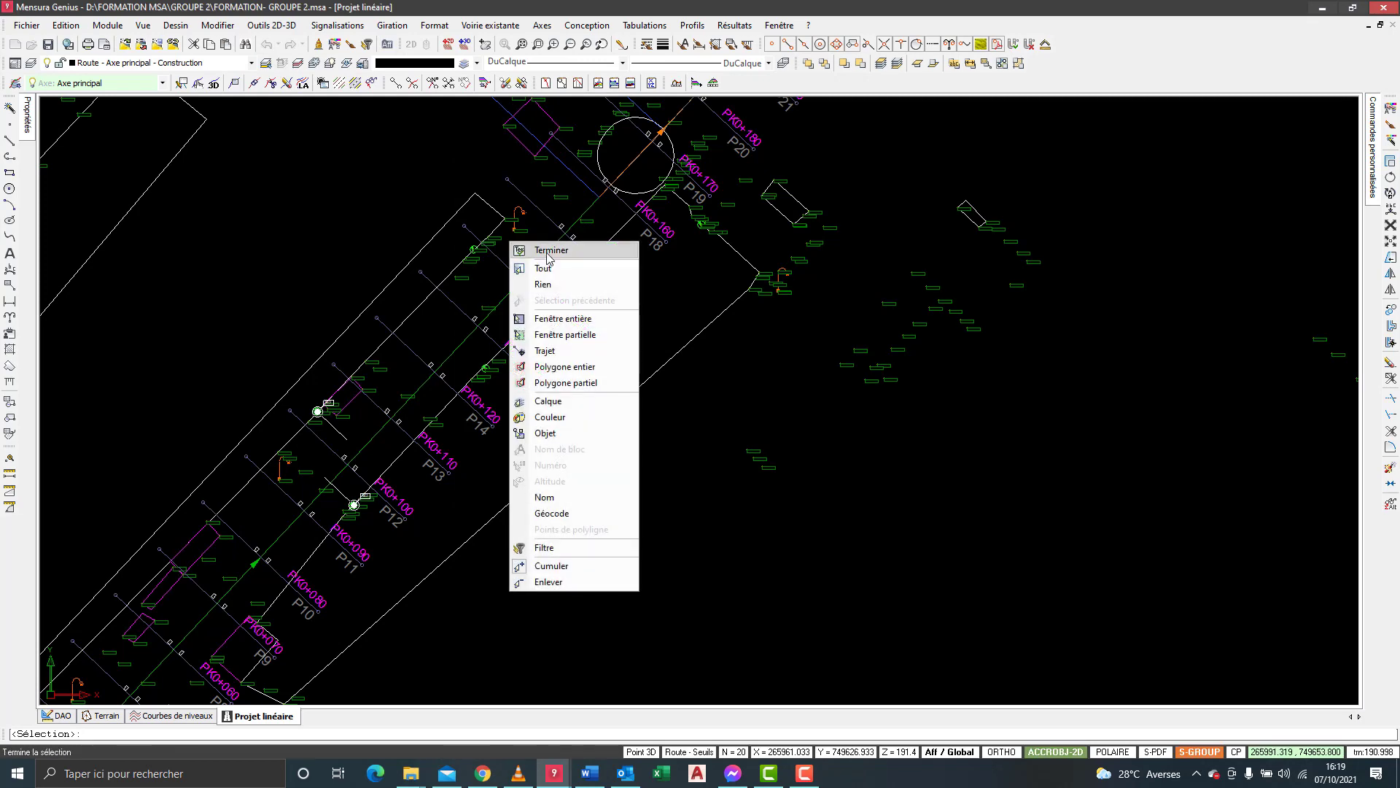
click(545, 248)
scroll(341, 401, up, 2)
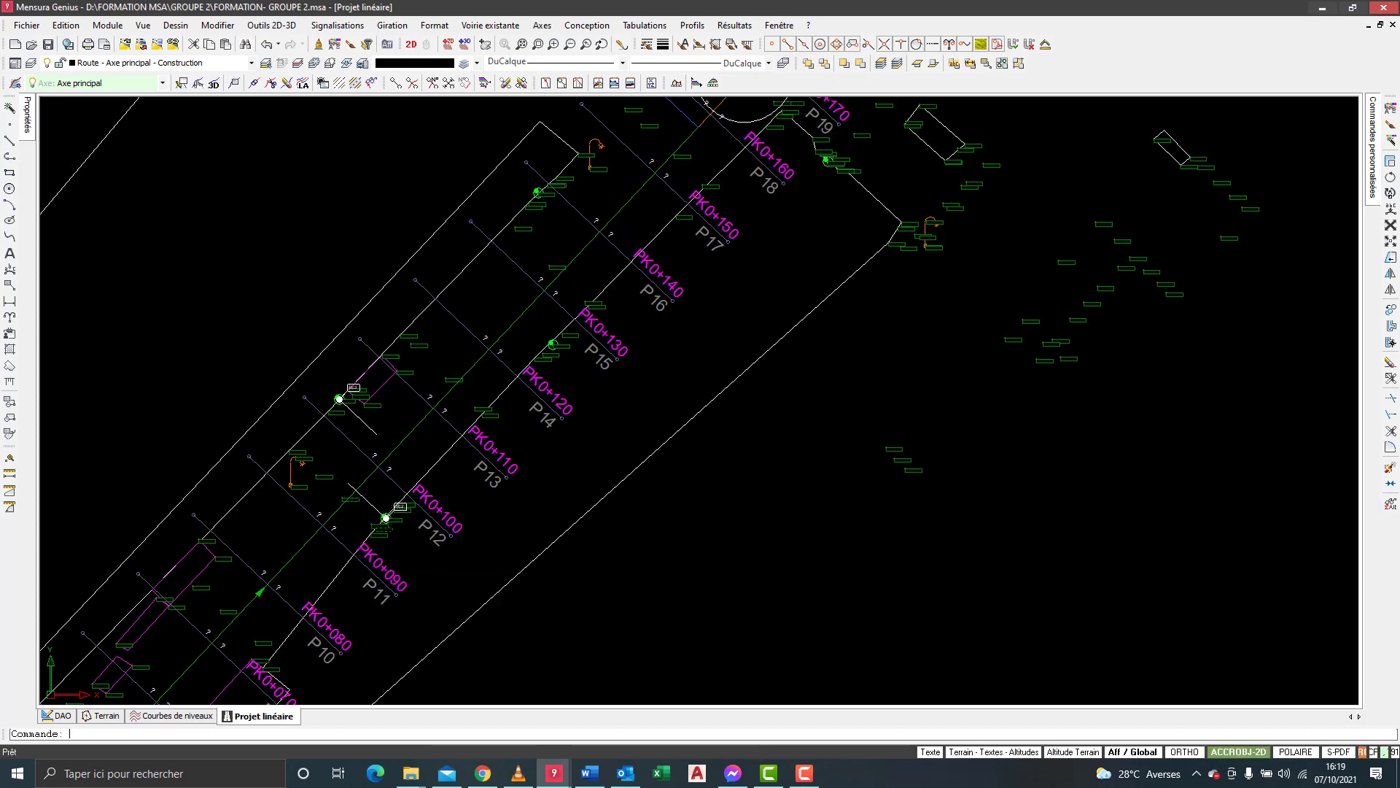
scroll(404, 522, down, 3)
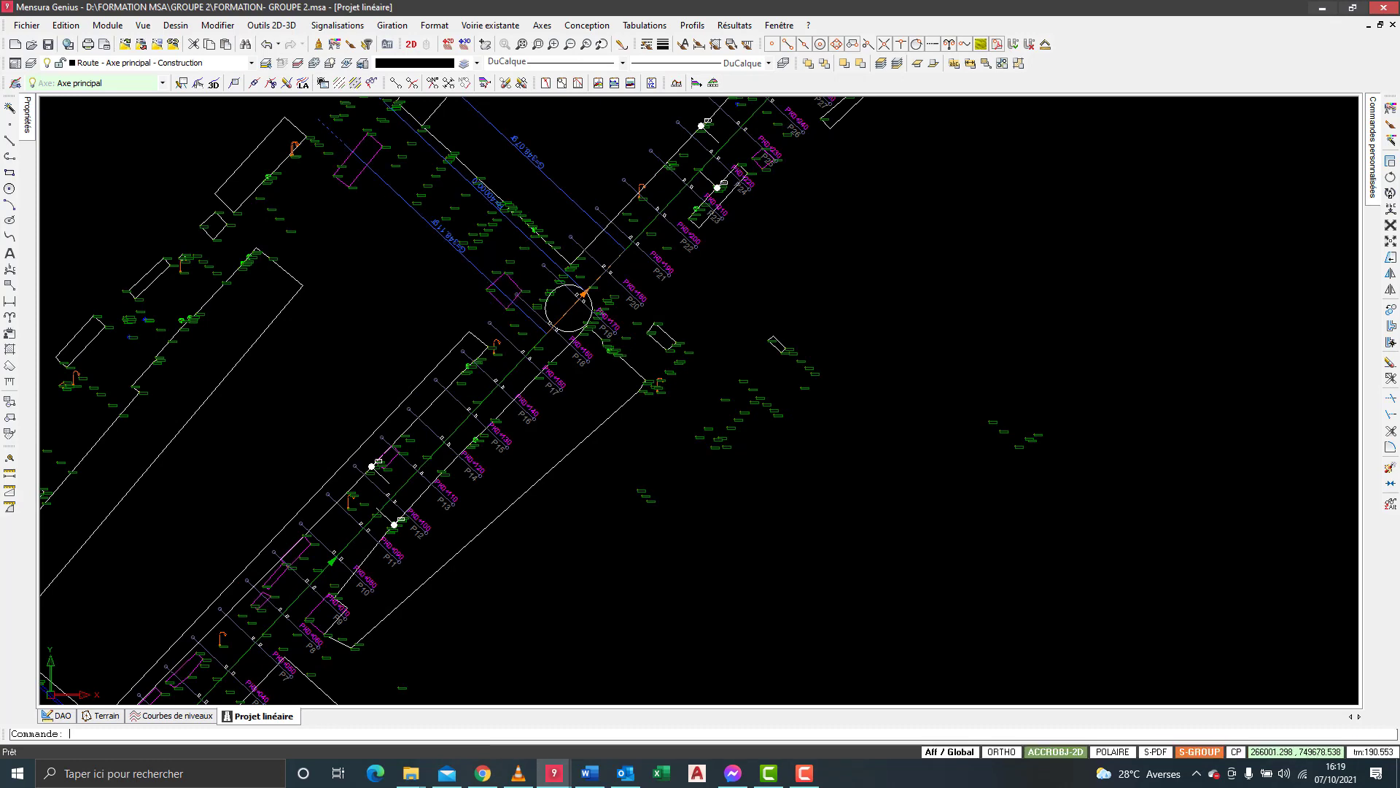
scroll(468, 331, down, 2)
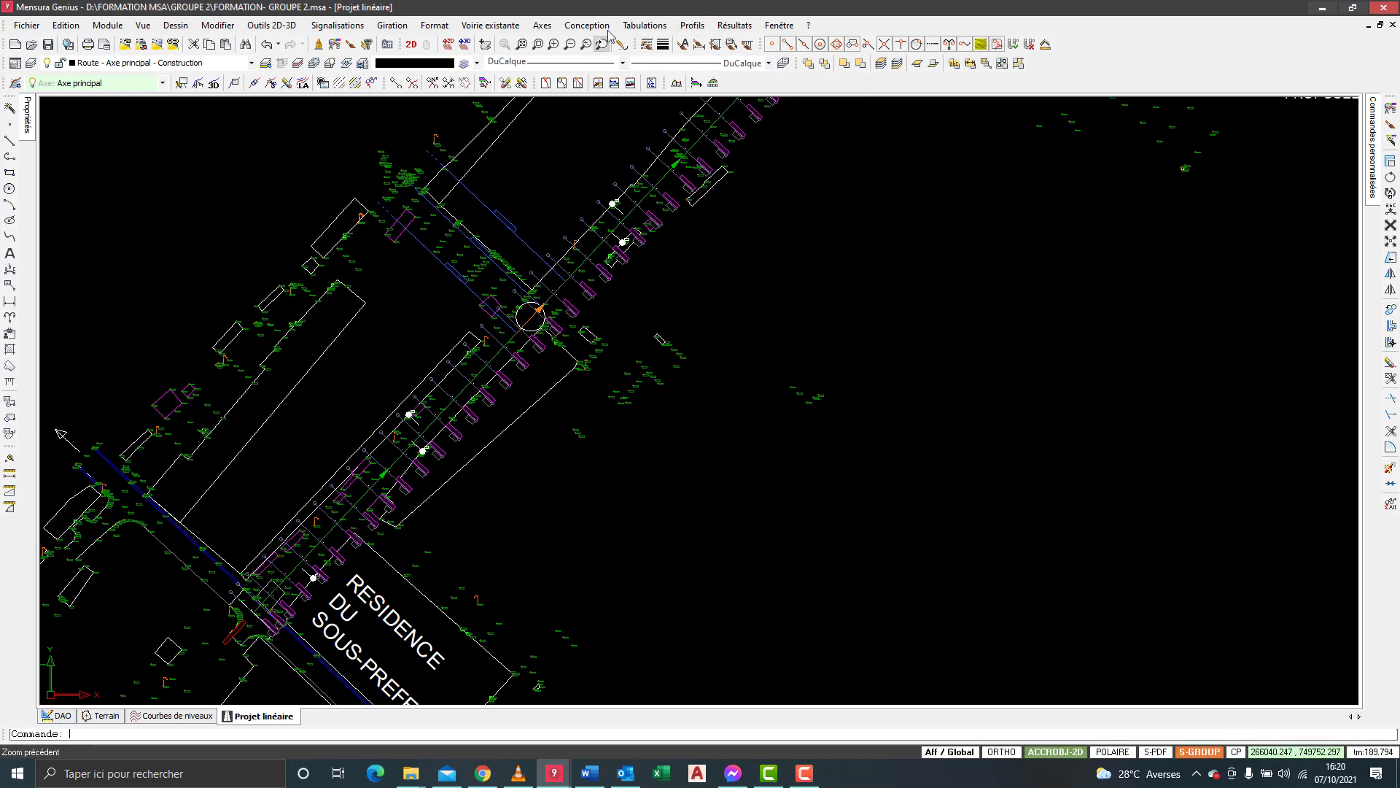
- Reopen the longitudinal profile of the main axis and inspect the threshold points along the terrain line
click(690, 27)
click(696, 41)
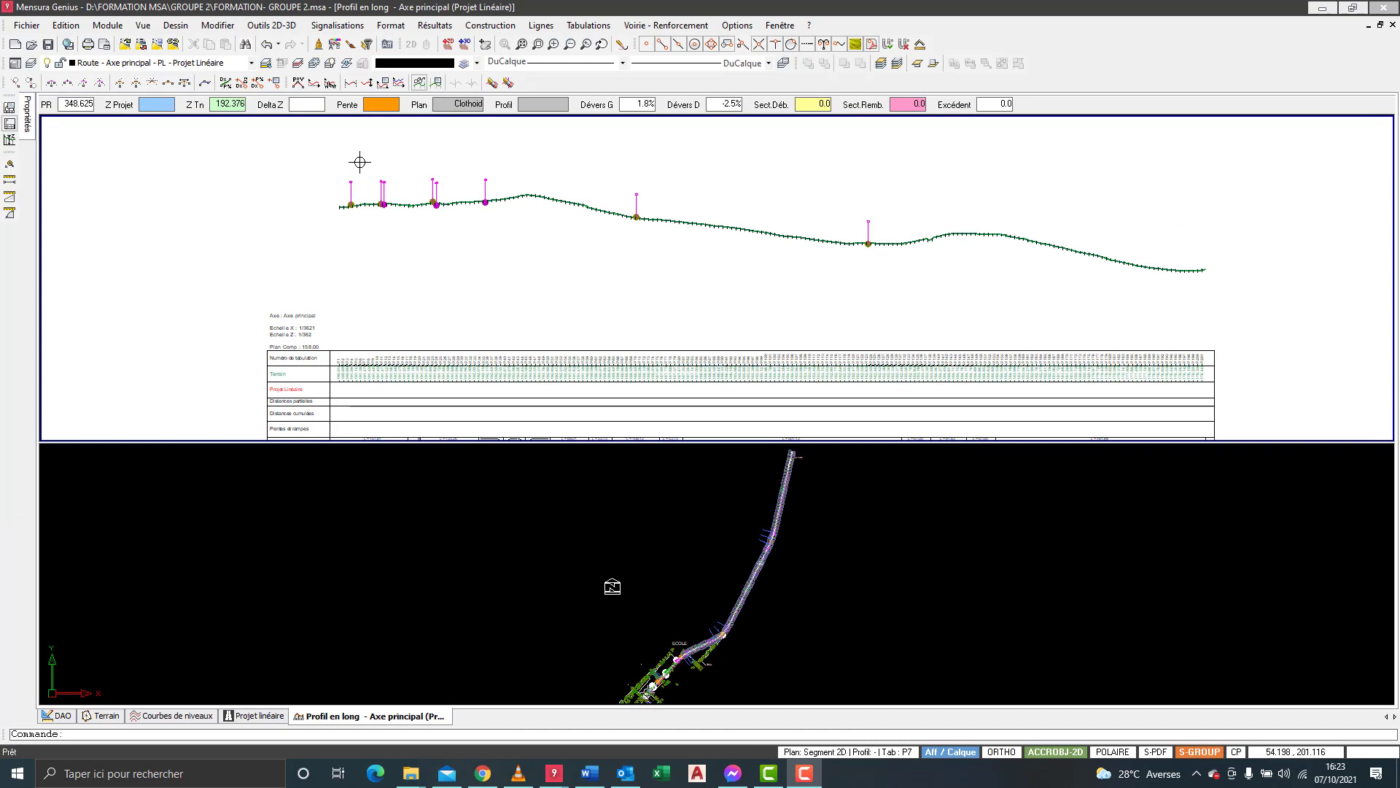
scroll(336, 167, up, 1)
scroll(349, 190, up, 1)
scroll(287, 213, down, 1)
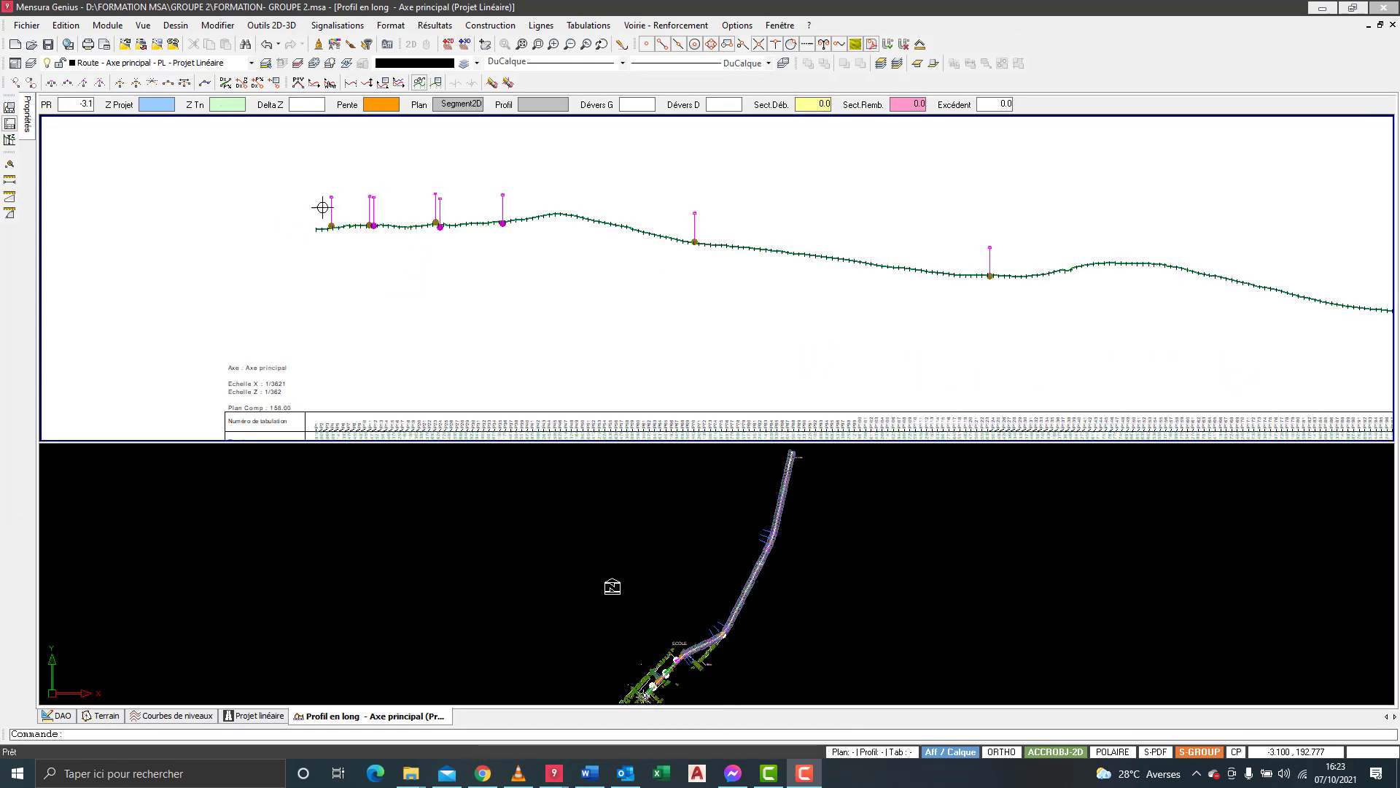
scroll(333, 198, up, 1)
scroll(369, 212, down, 2)
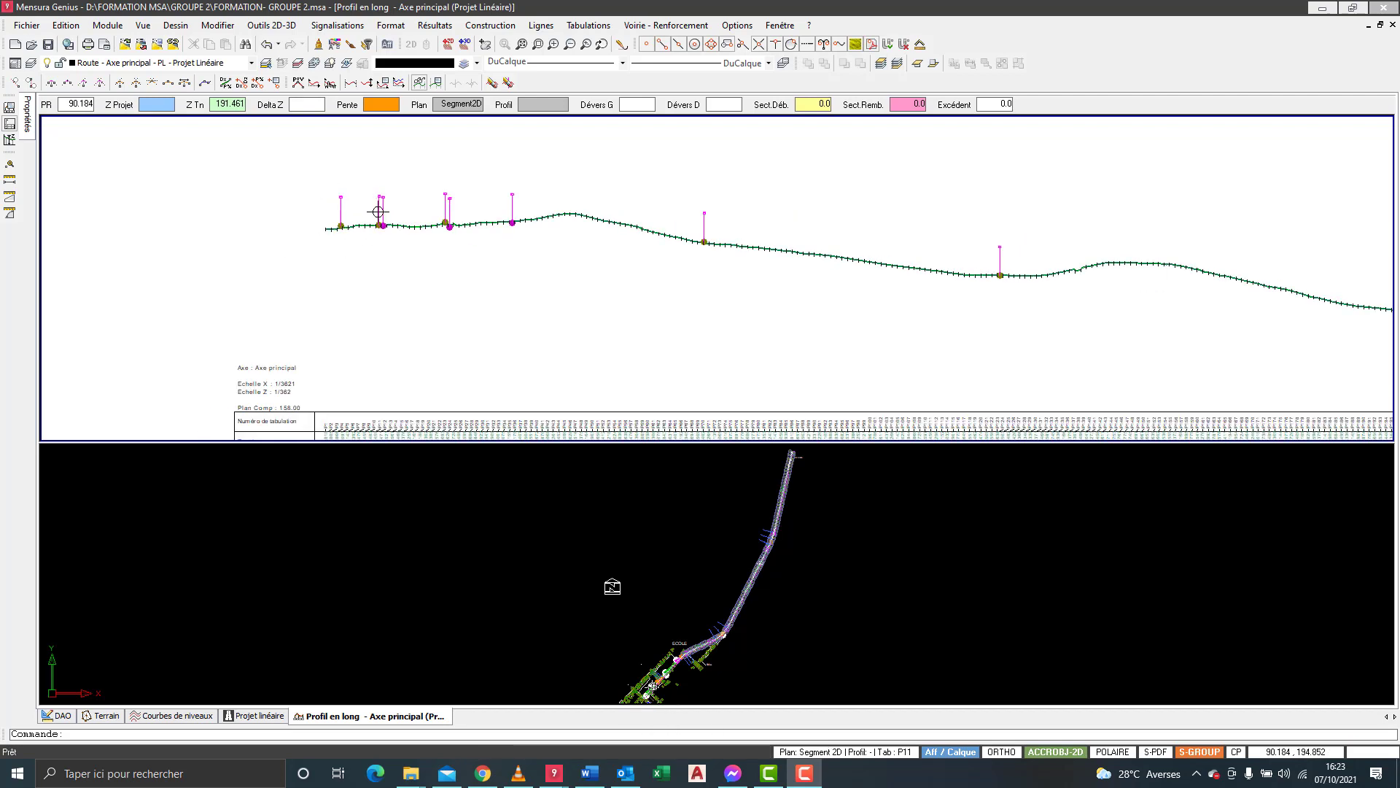
scroll(353, 212, up, 1)
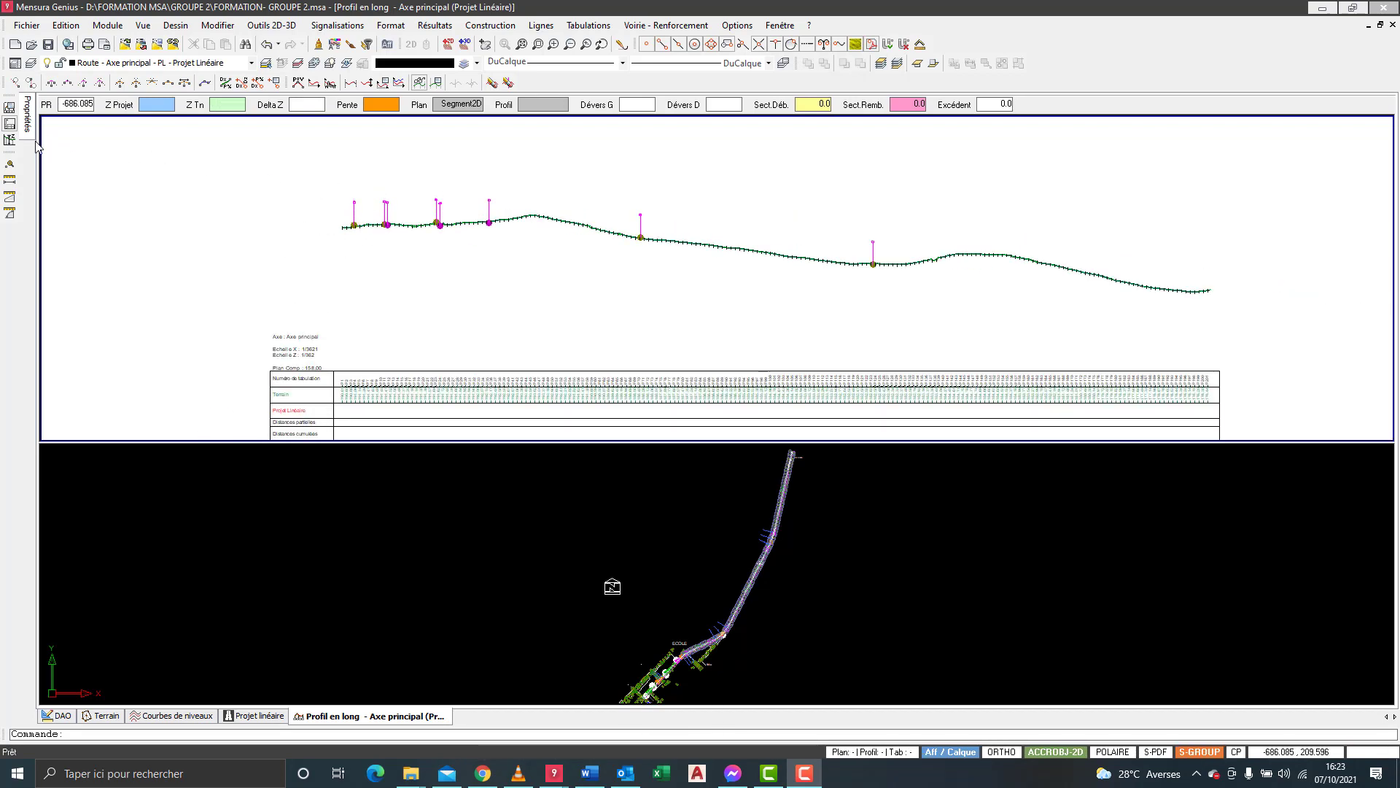
- Lower the annotation table's gap to the profile by setting the Plan de comparaison to 163 and applying it, and changing it to 170
click(11, 111)
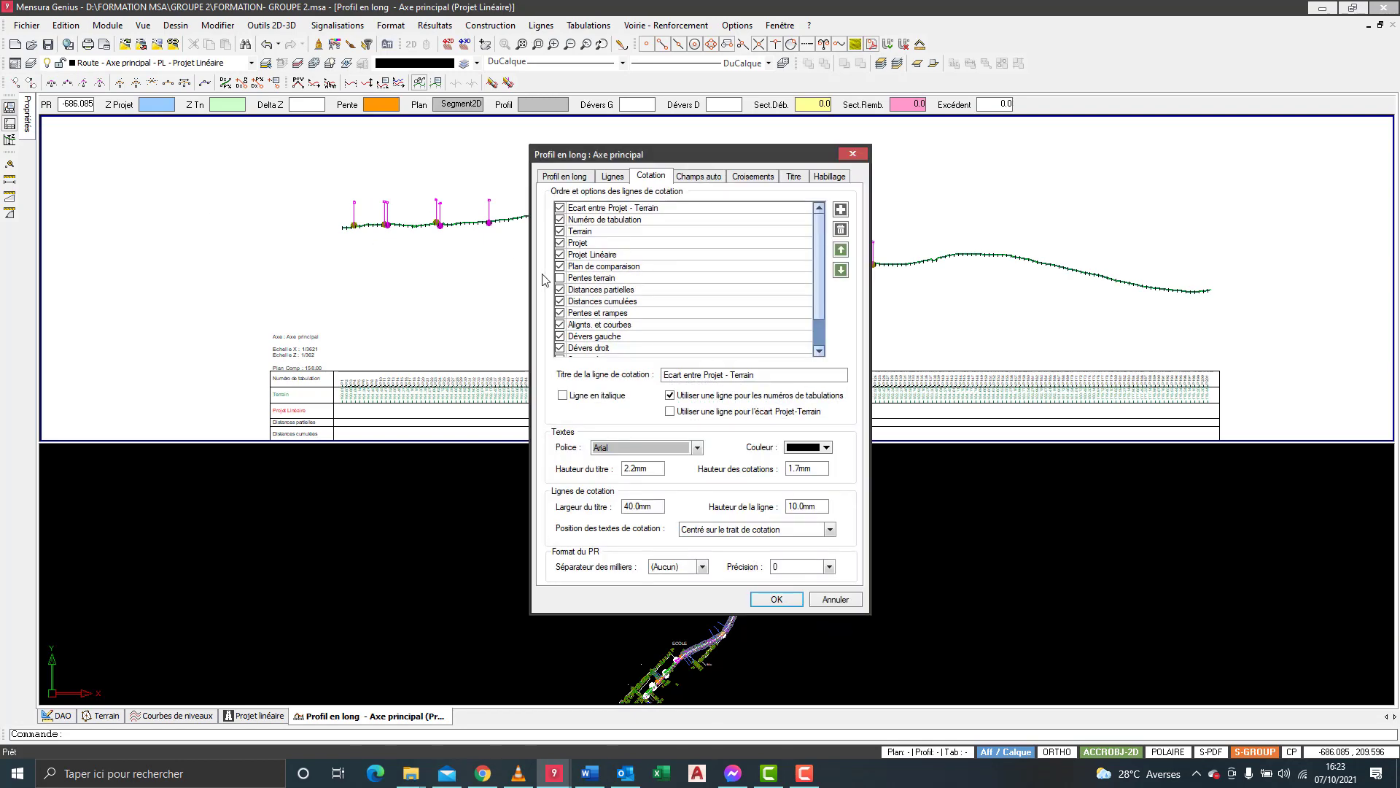
click(612, 177)
click(565, 176)
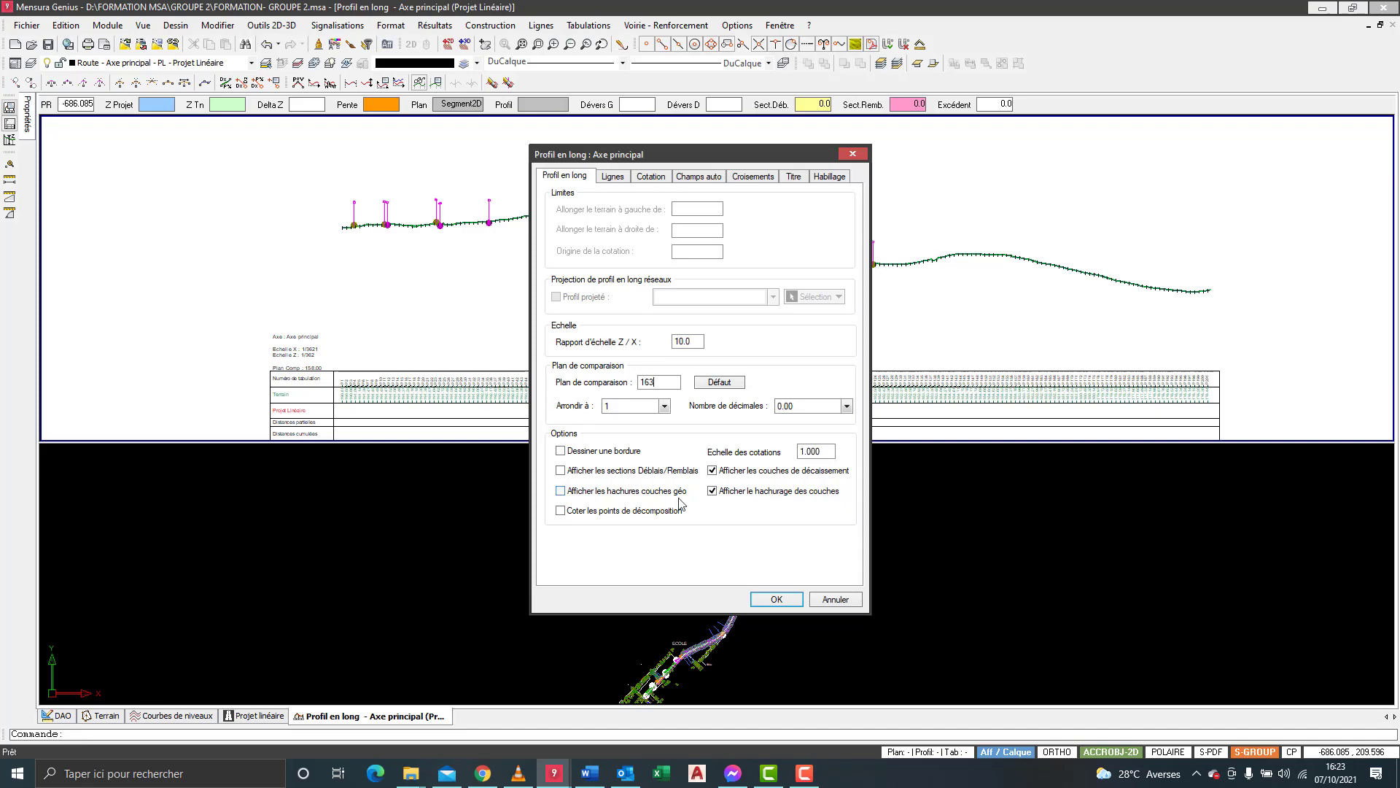
click(771, 599)
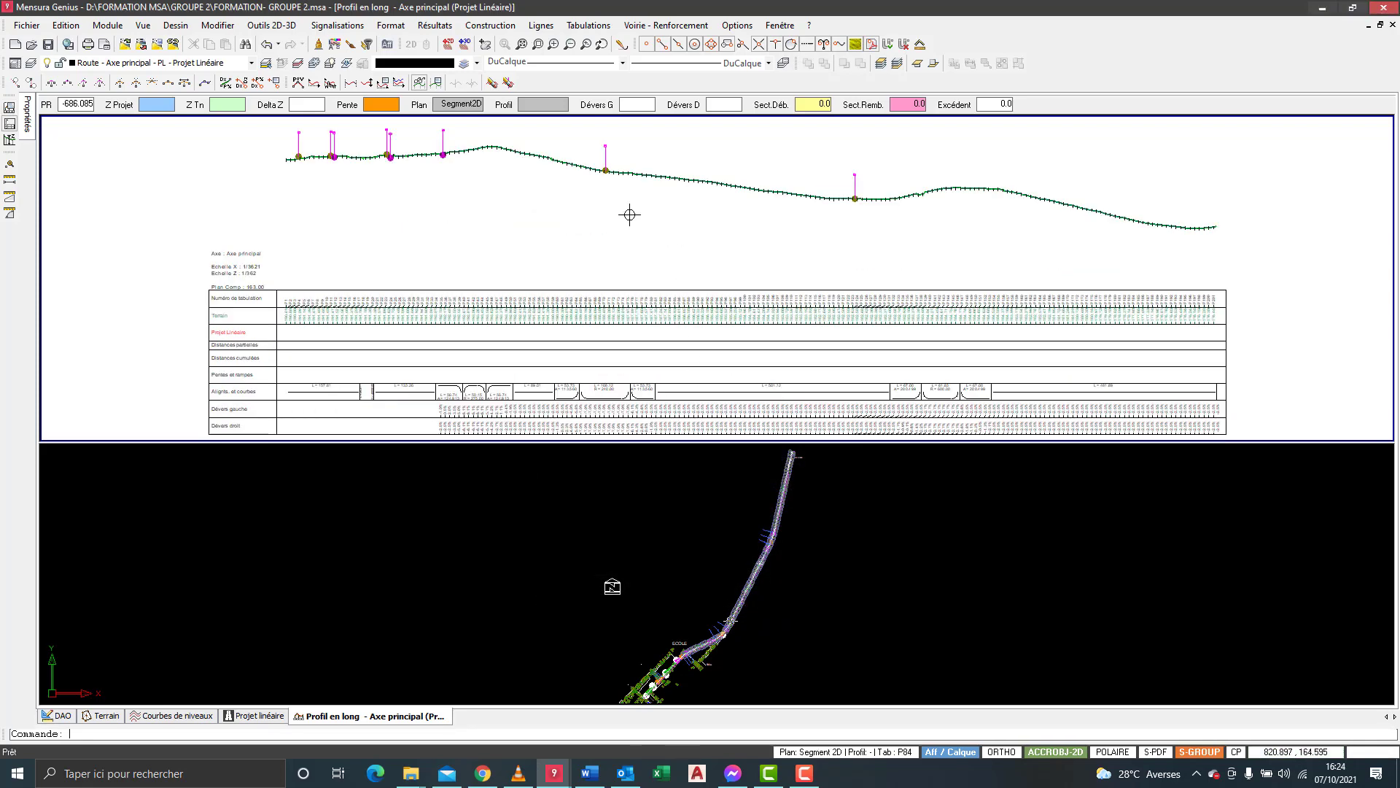
double_click(471, 198)
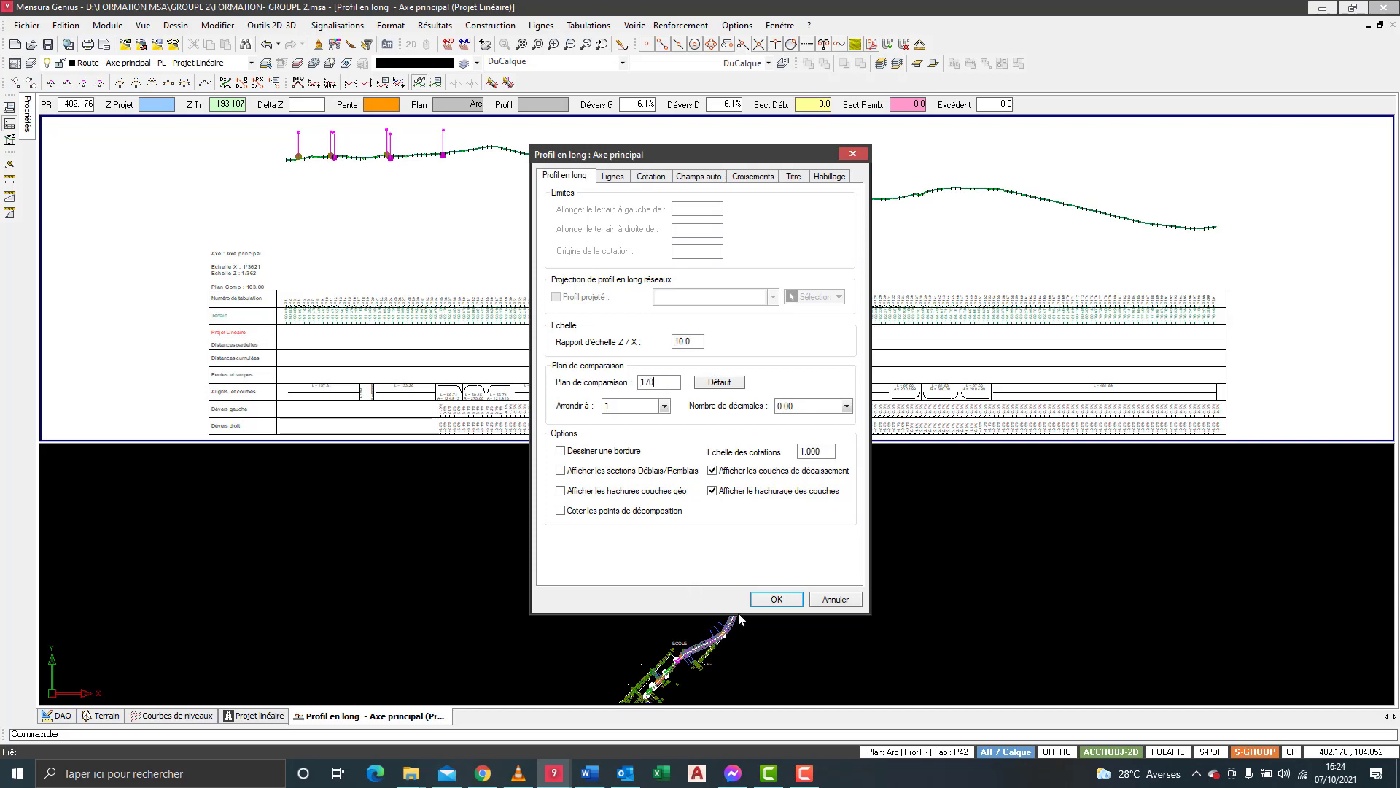
click(776, 600)
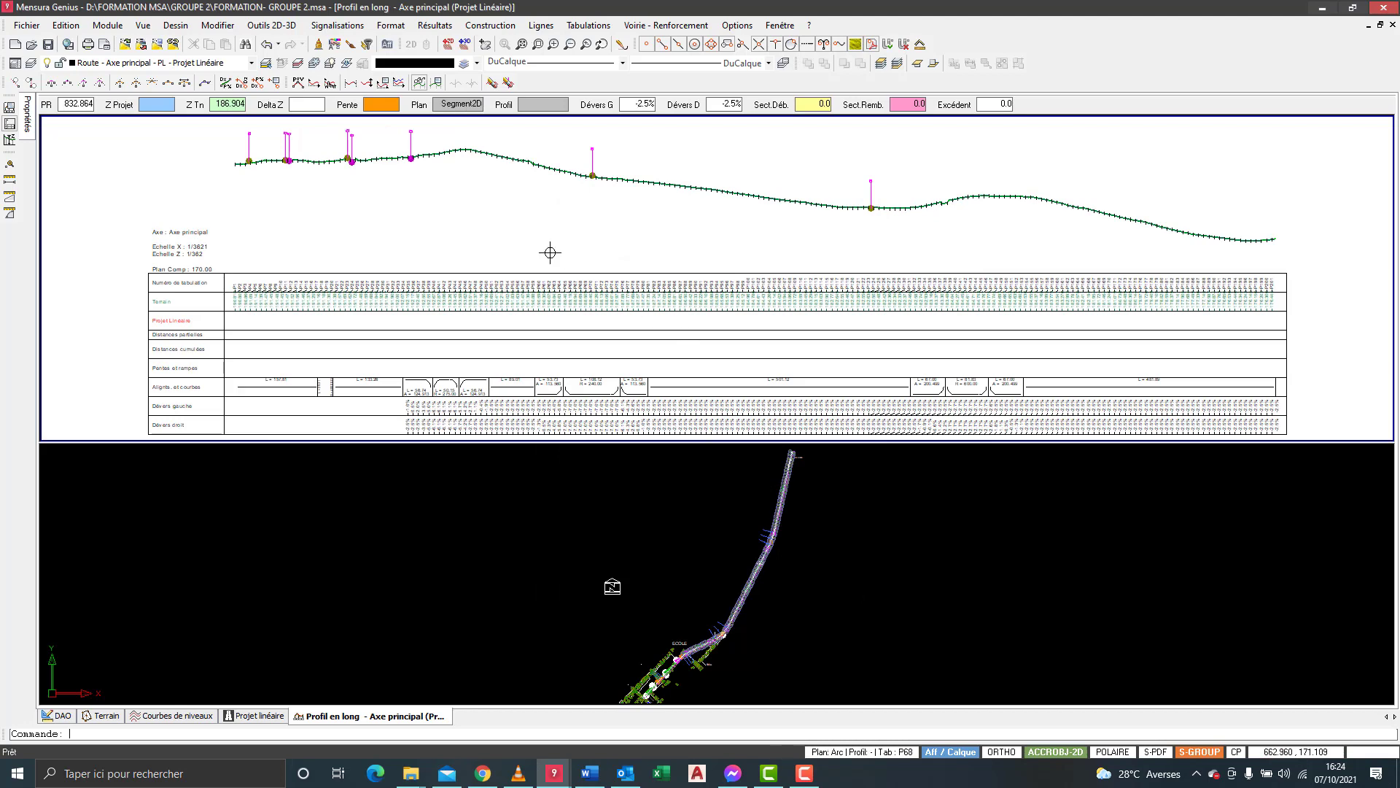
- Set the profile's Plan de comparaison to 172 and apply it
right_click(430, 191)
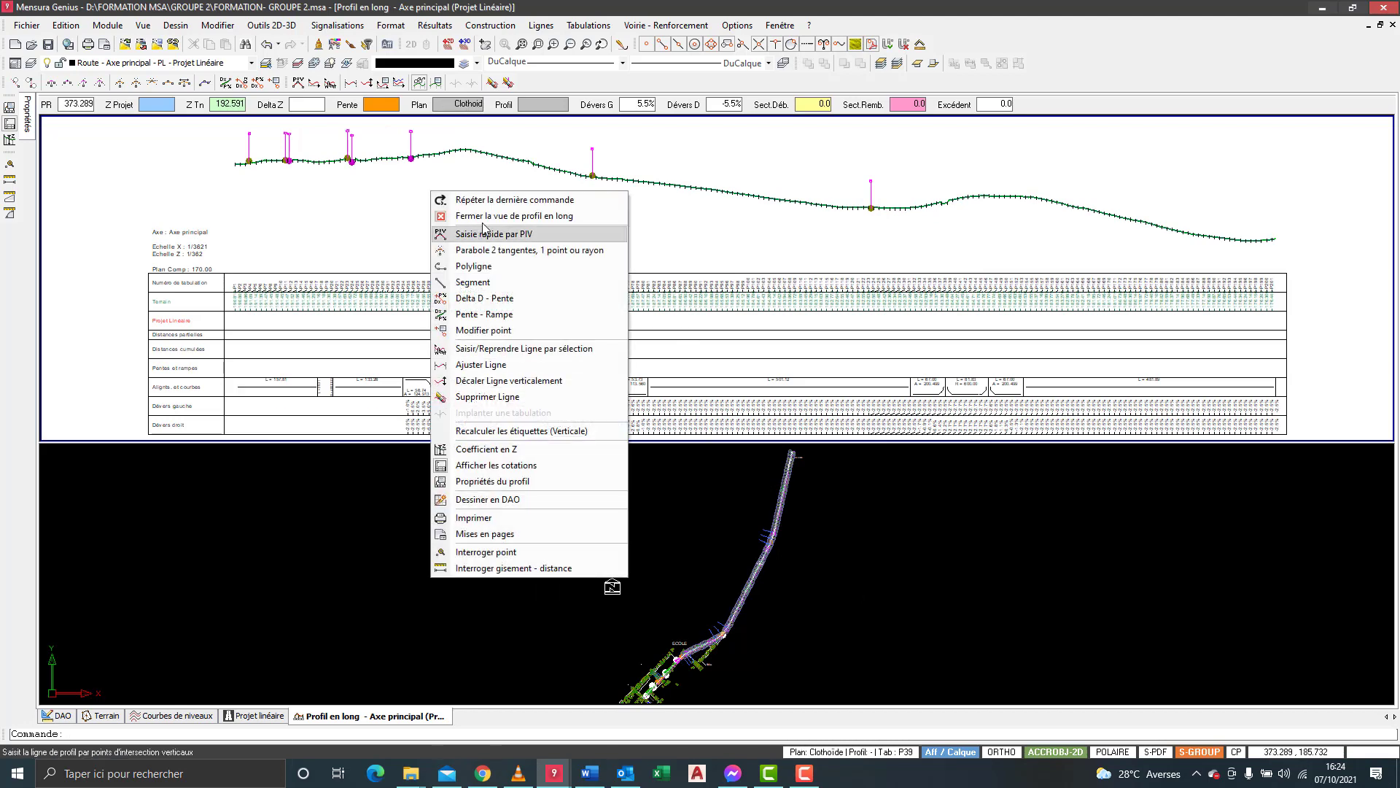
click(486, 204)
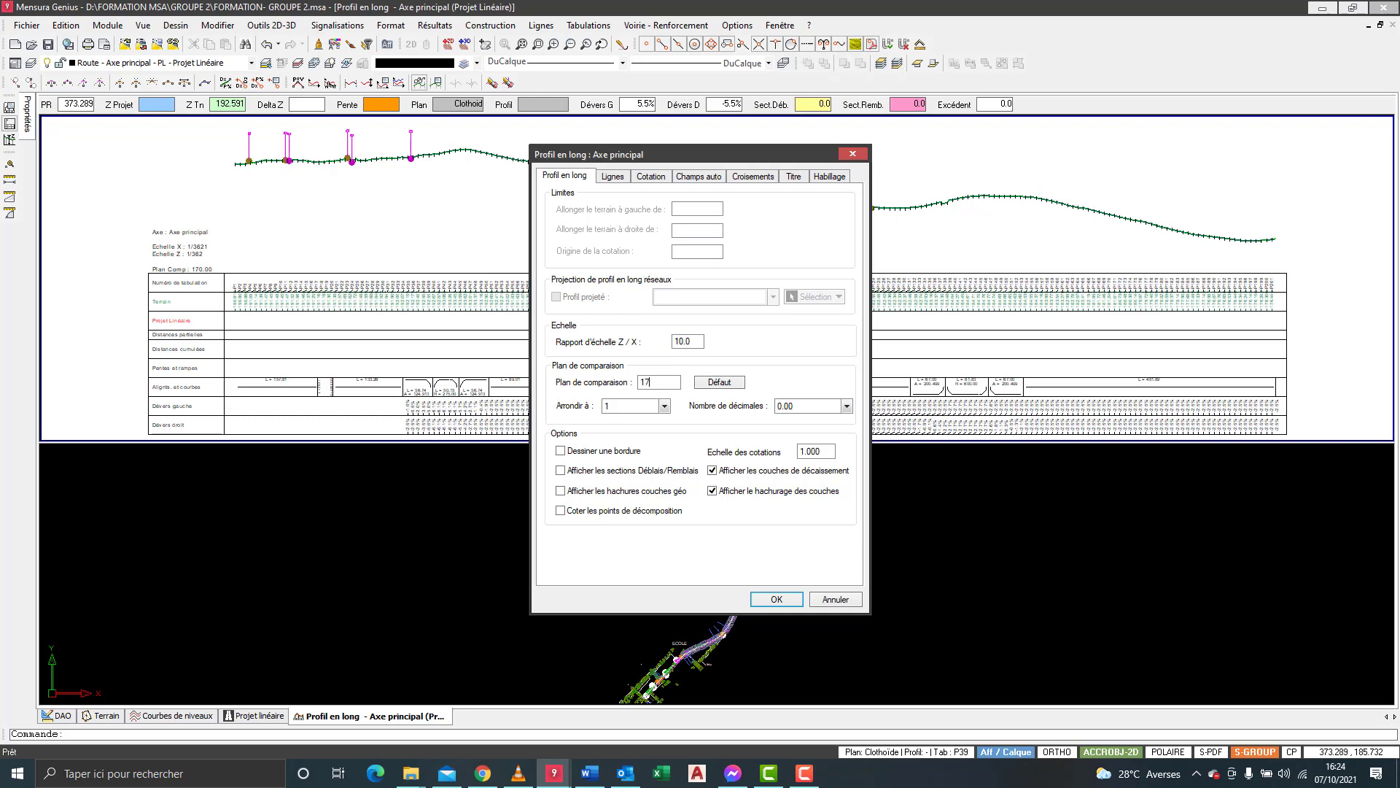
text(172)
click(776, 599)
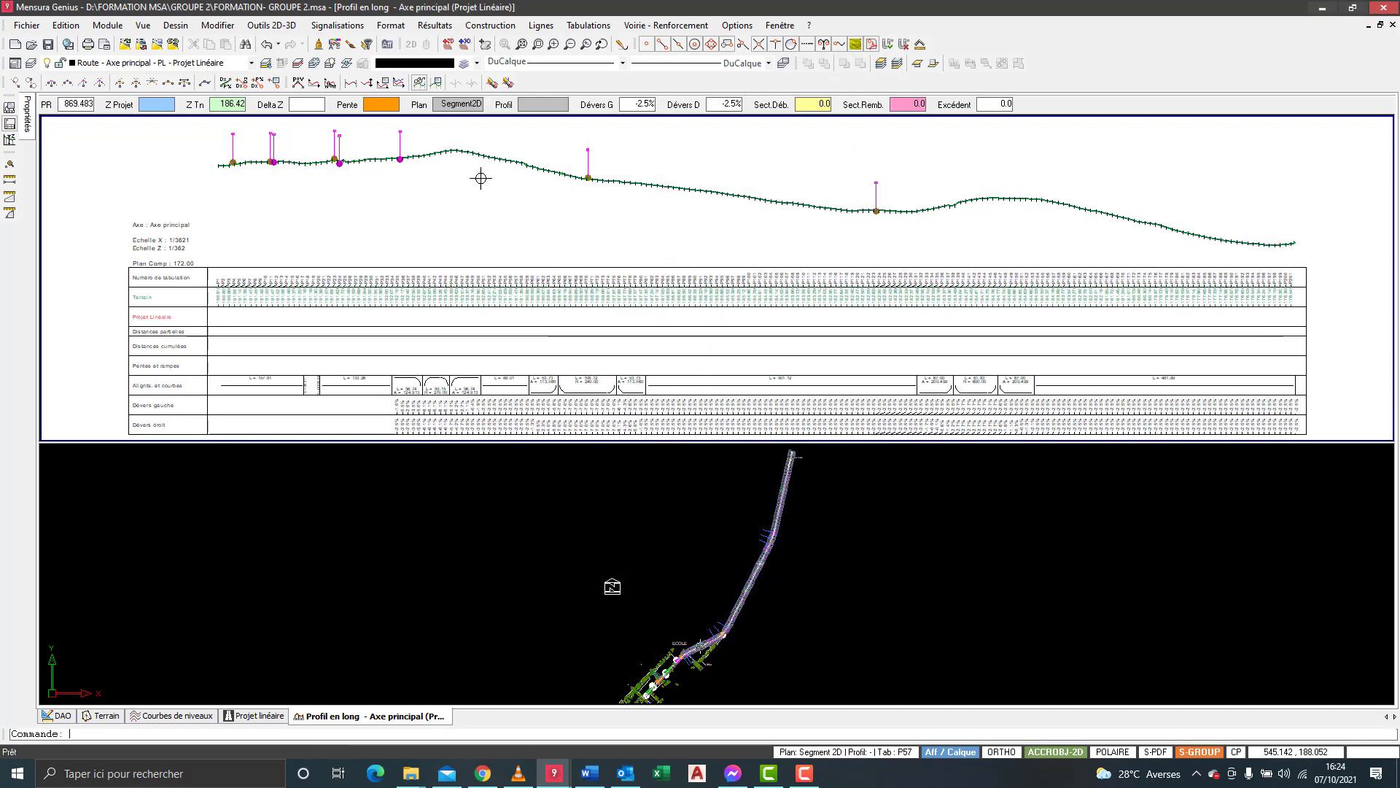
- Set the profile's Plan de comparaison to 175 and apply it
right_click(282, 196)
click(333, 208)
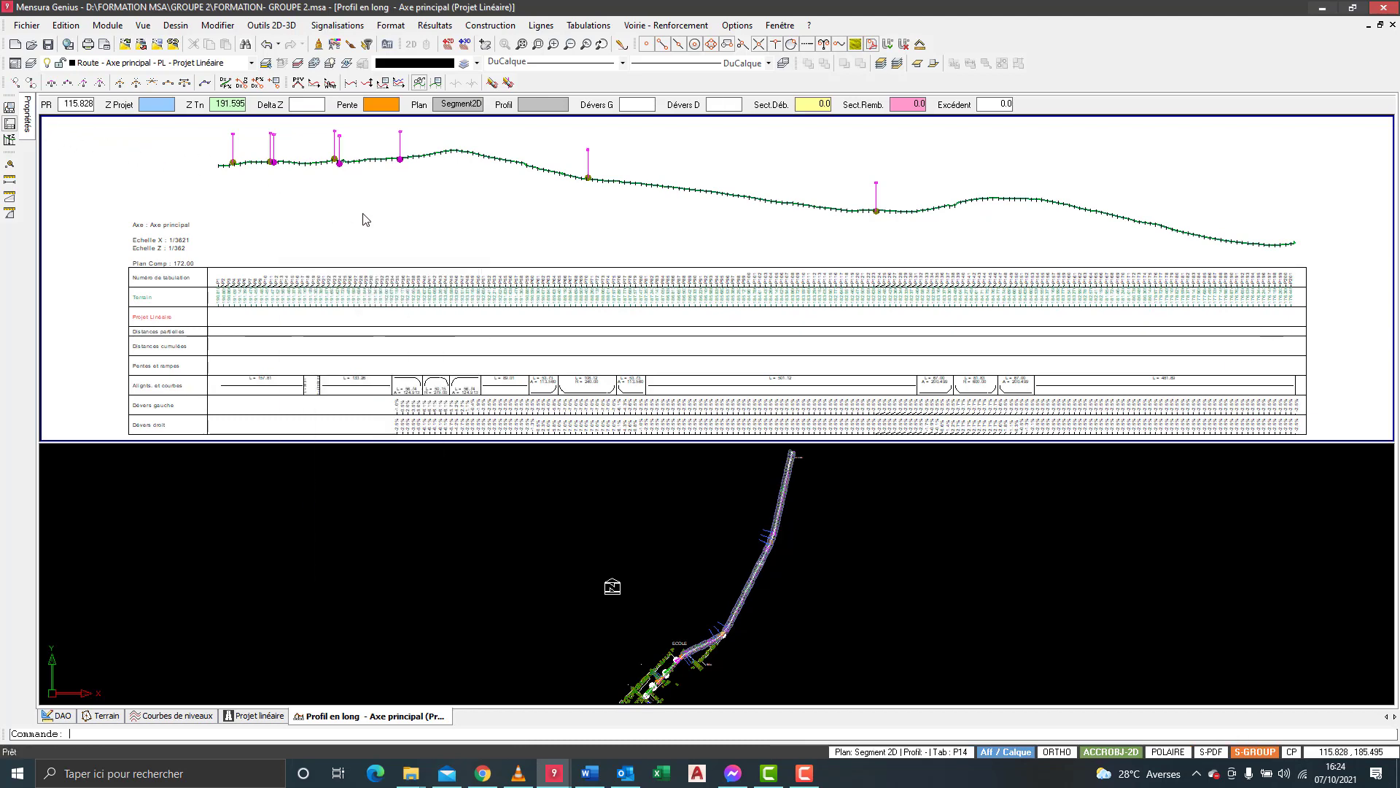
key(Tab)
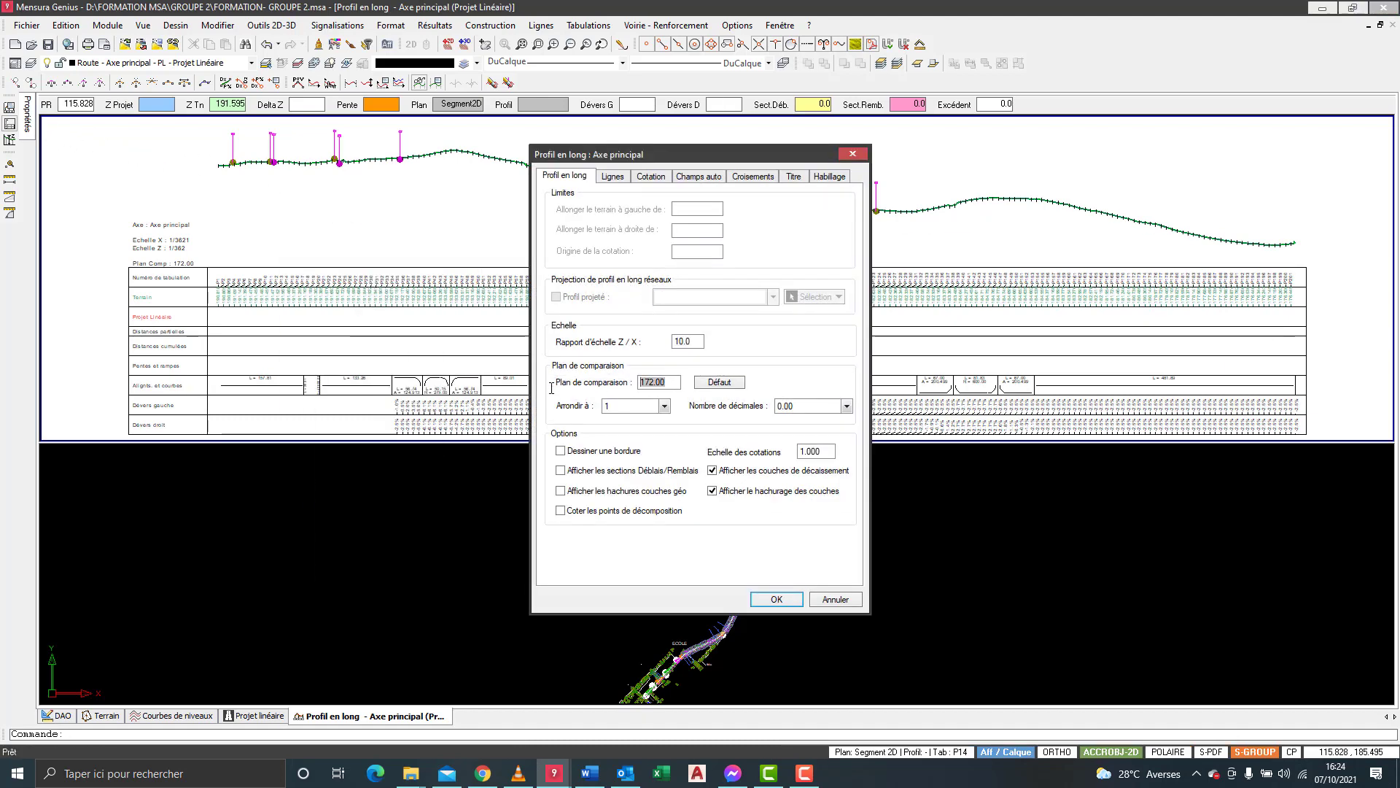
key(Return)
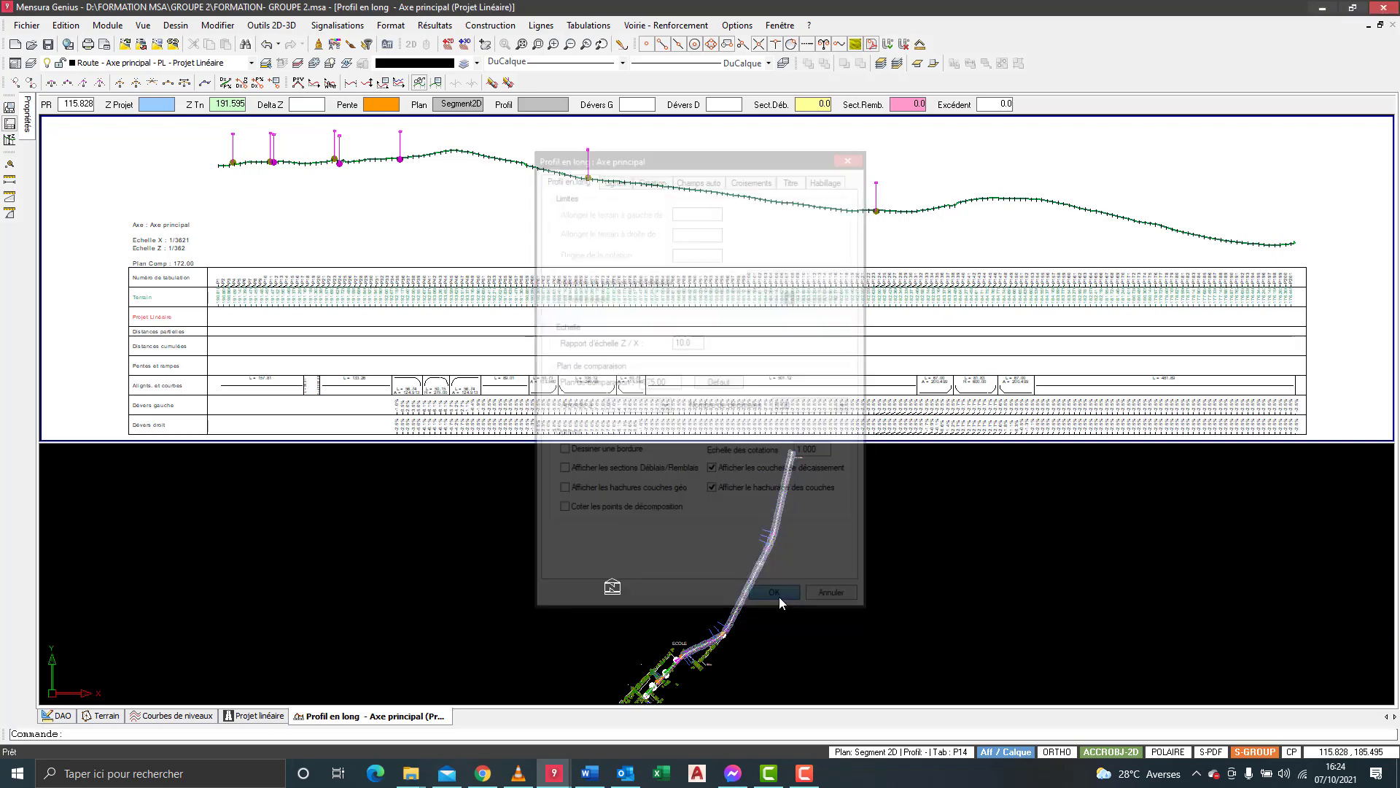
- Begin the project line as a Polyligne, with its first vertex on the starting point of the terrain line
scroll(687, 351, down, 3)
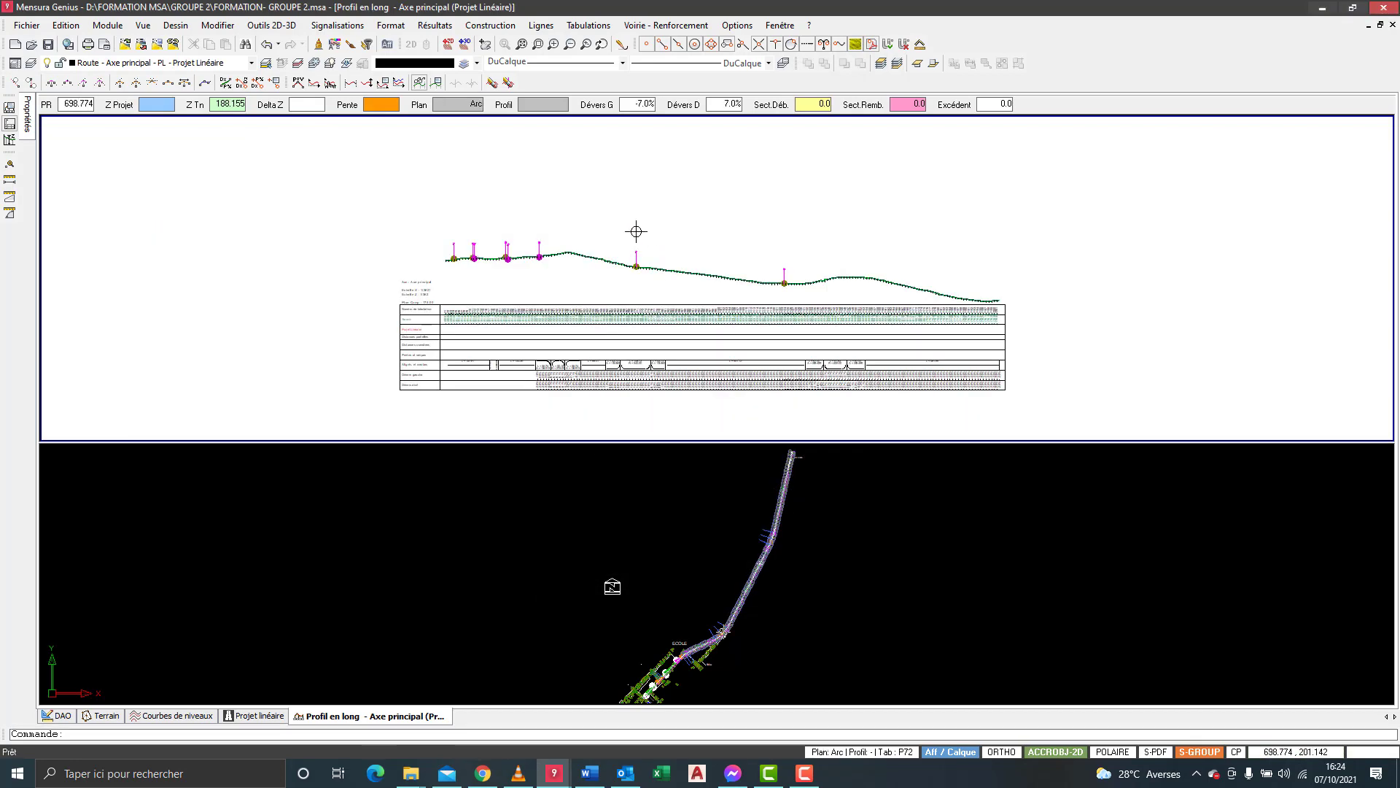
scroll(506, 246, up, 4)
scroll(394, 273, up, 5)
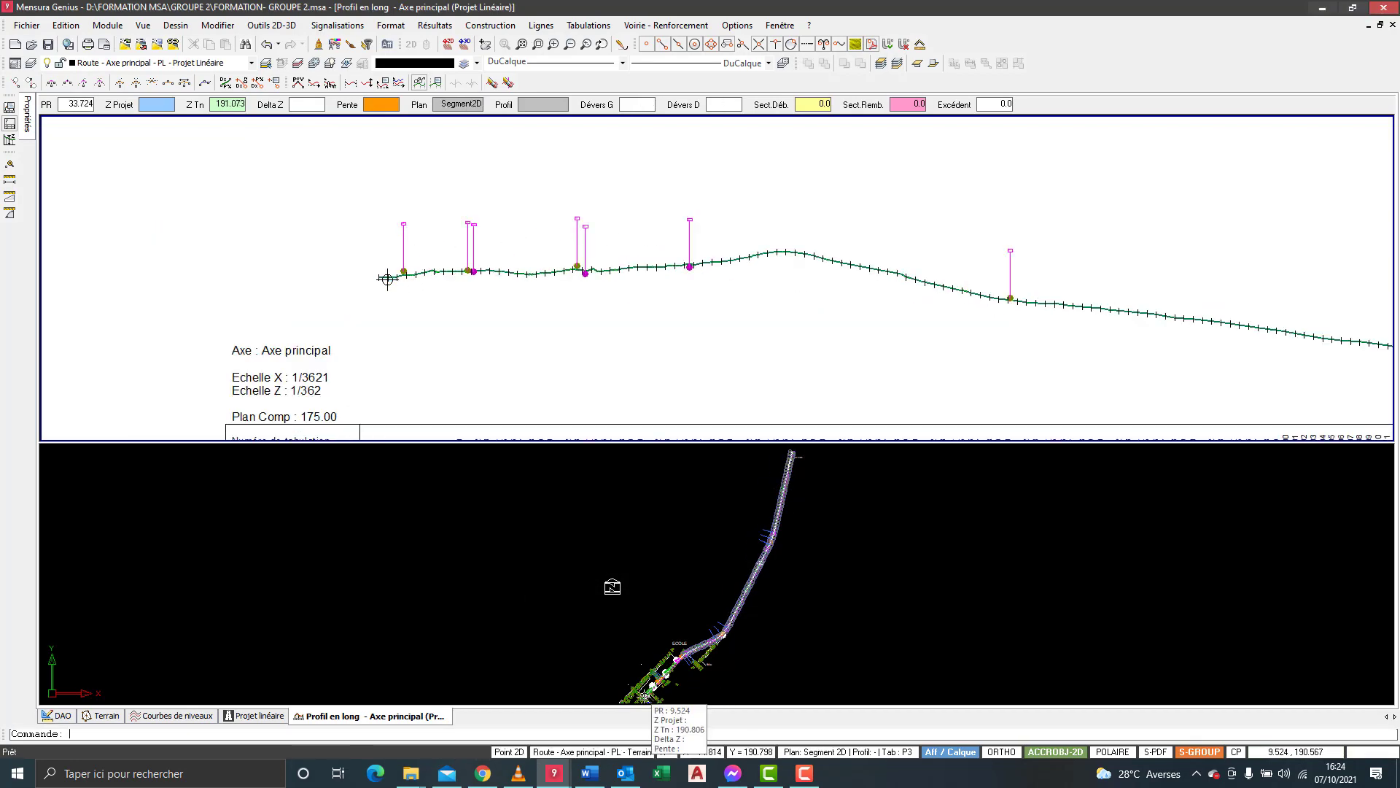
right_click(230, 152)
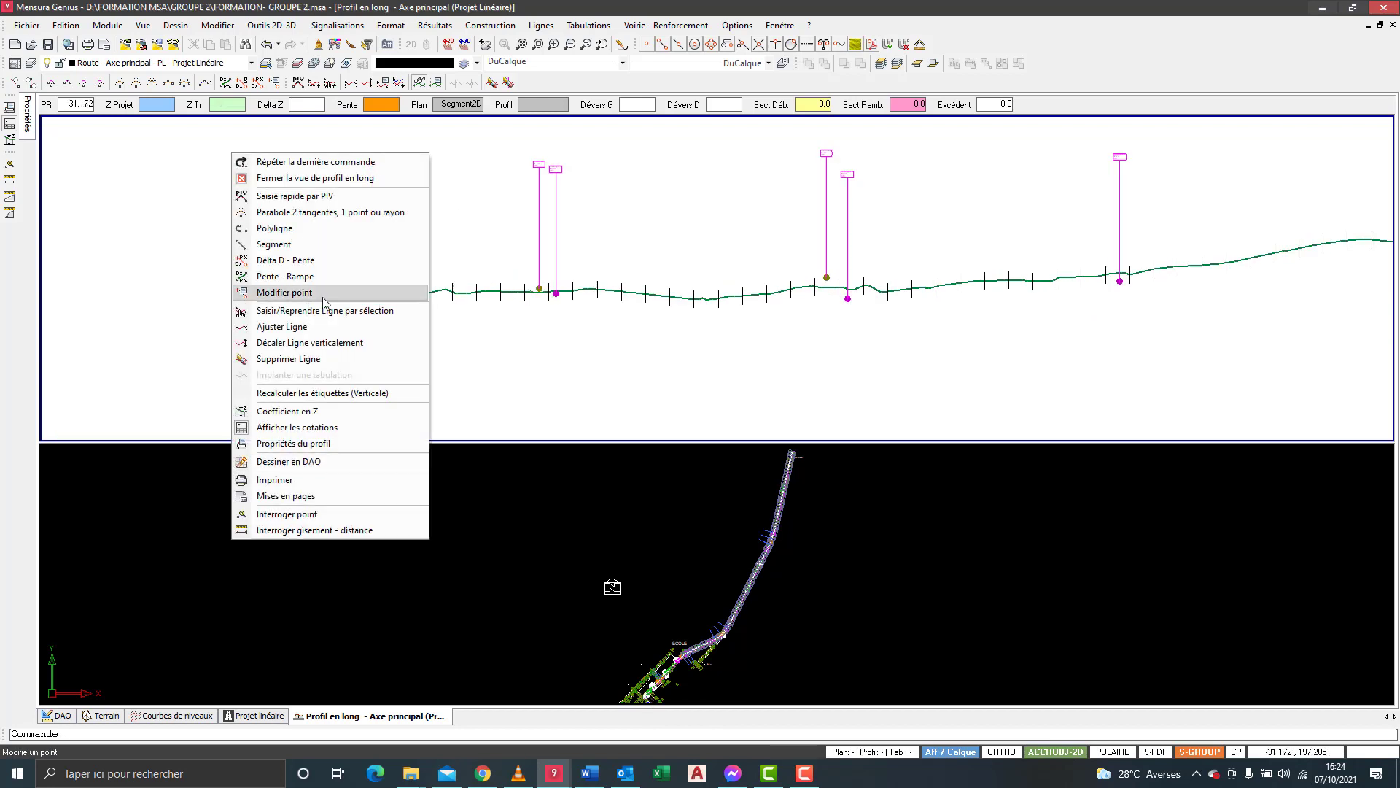
click(282, 229)
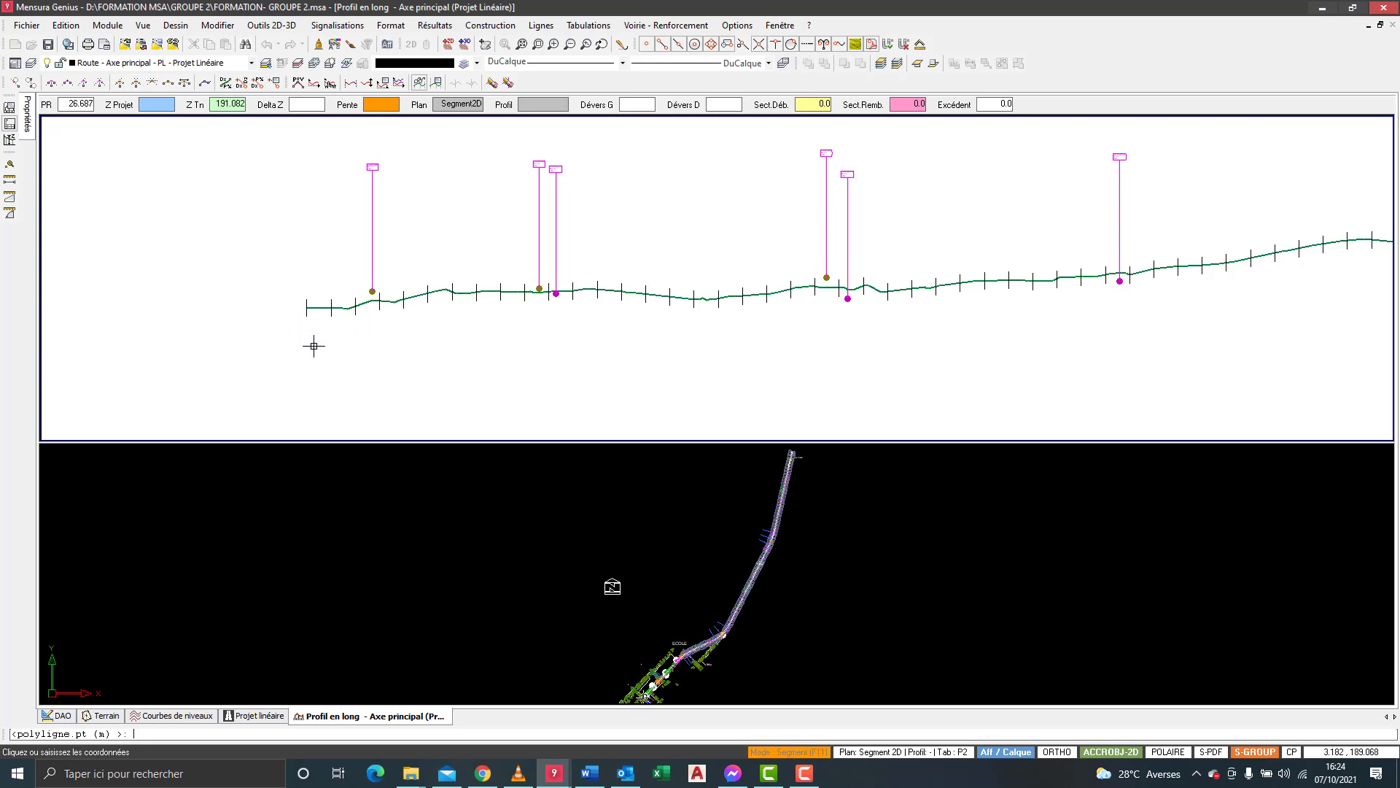
click(307, 307)
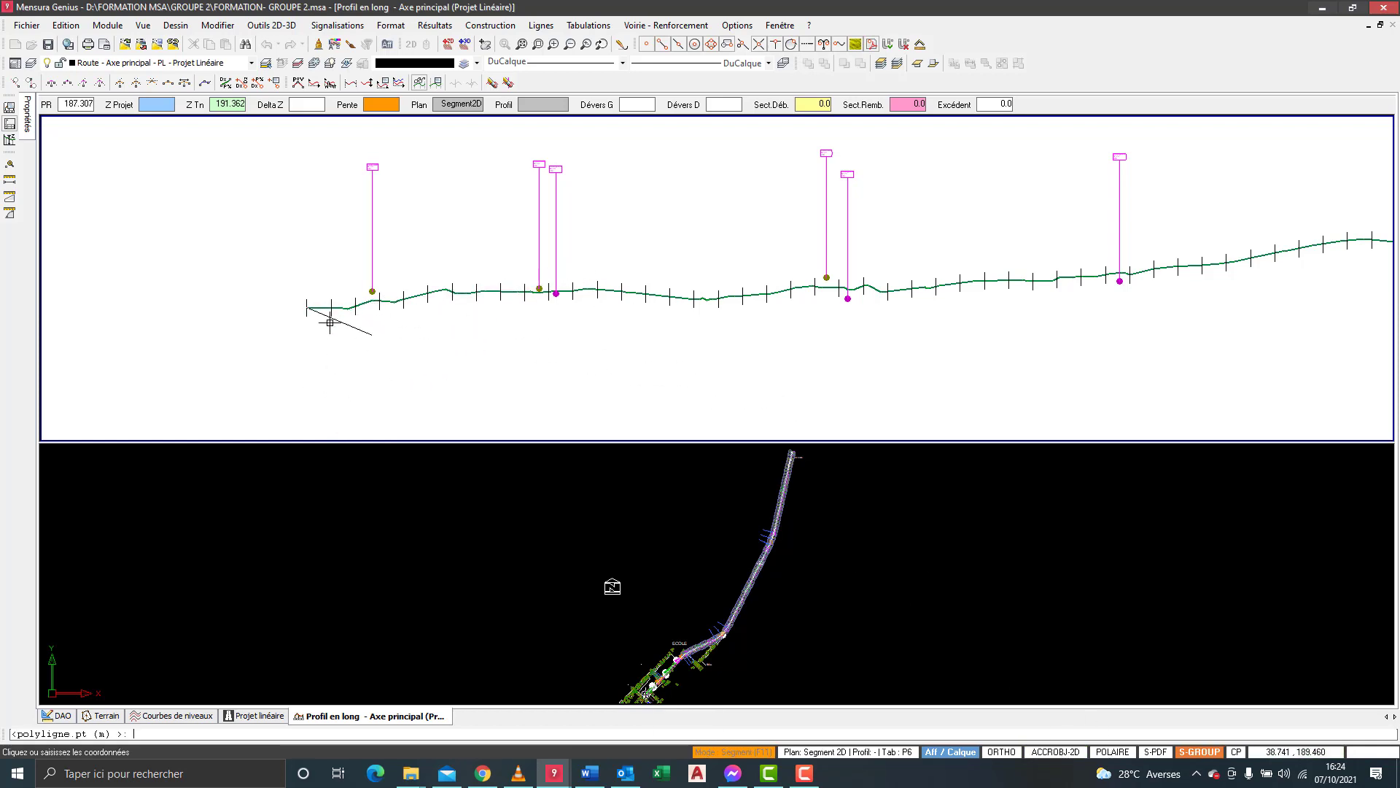
- Try a second project line vertex near the third threshold point, at about PR 104, and undo it
scroll(380, 292, down, 2)
scroll(474, 290, up, 5)
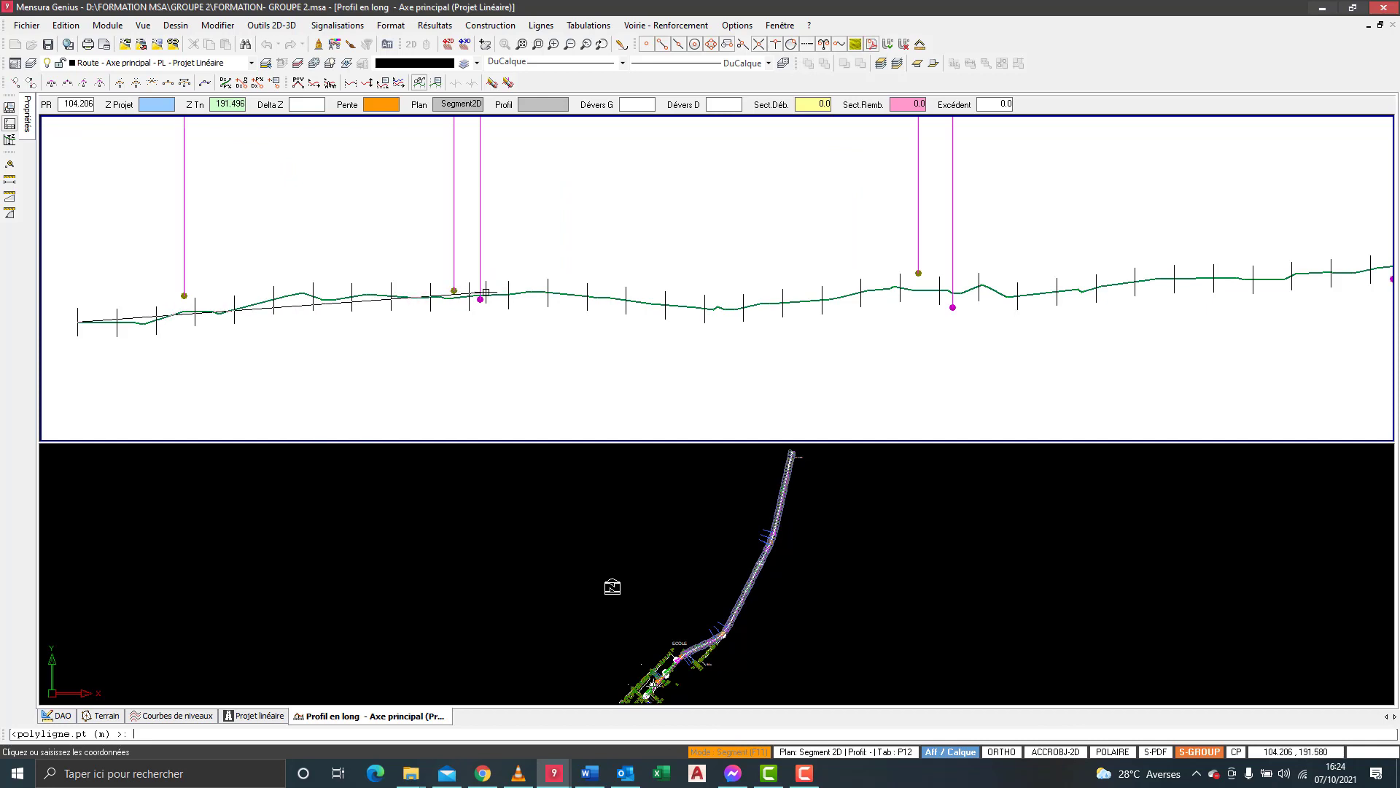
scroll(282, 306, down, 1)
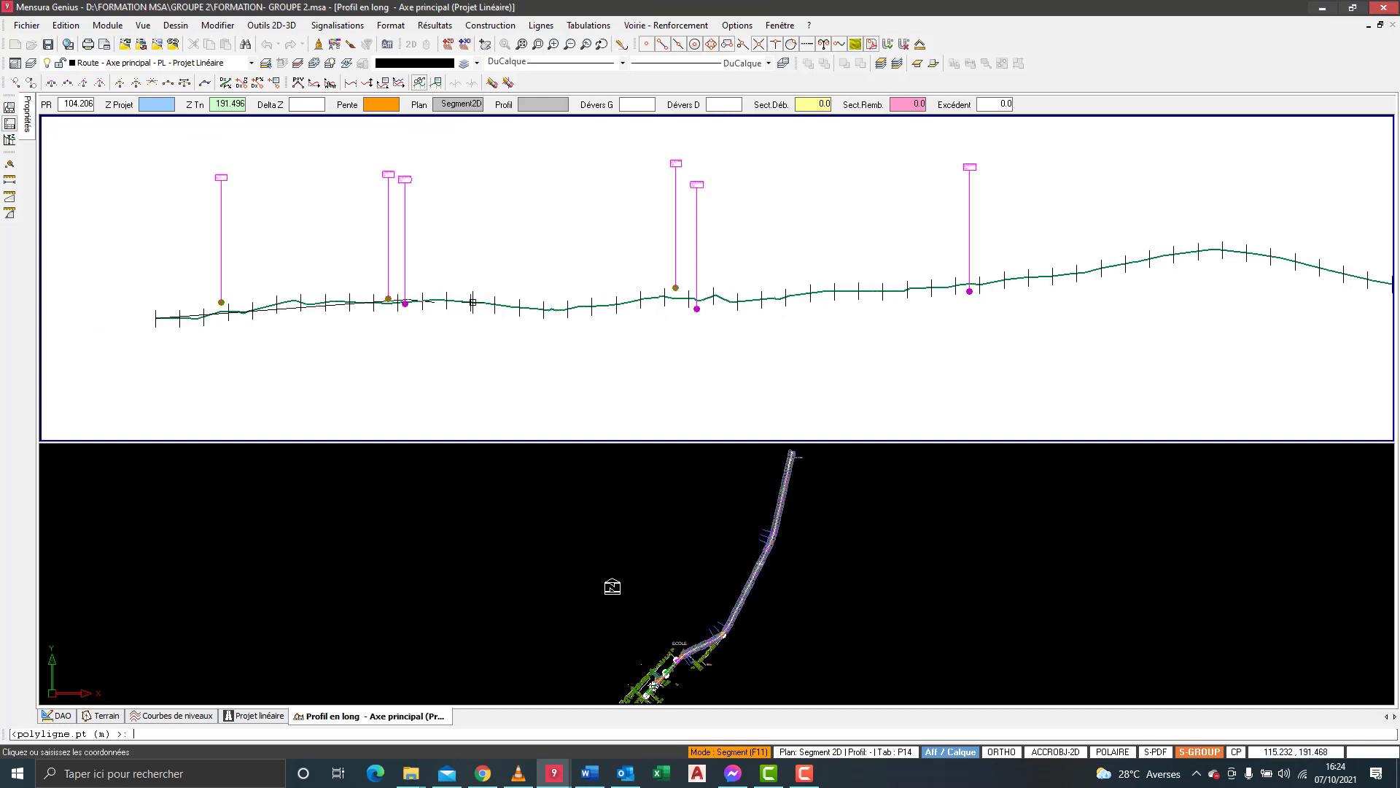
scroll(460, 307, up, 1)
right_click(423, 249)
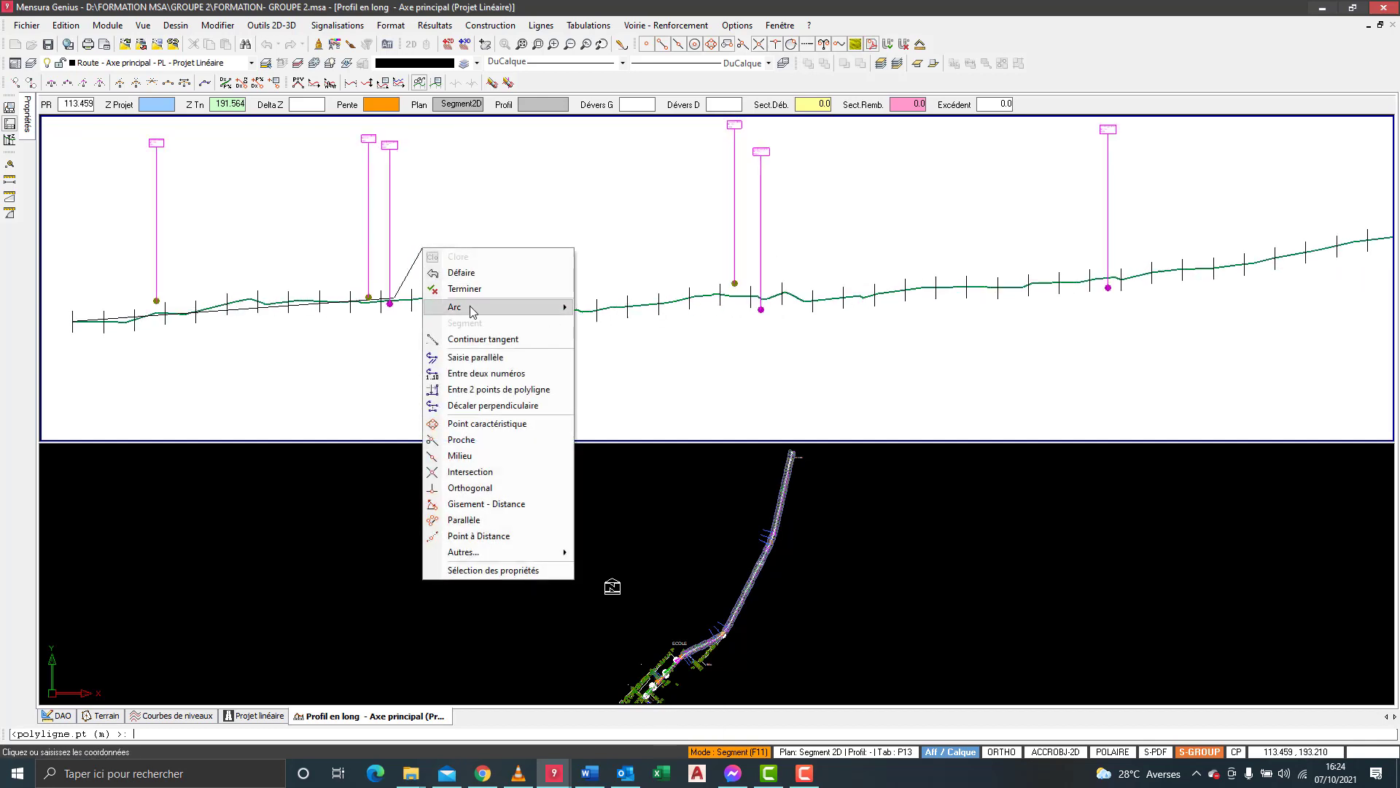
click(465, 274)
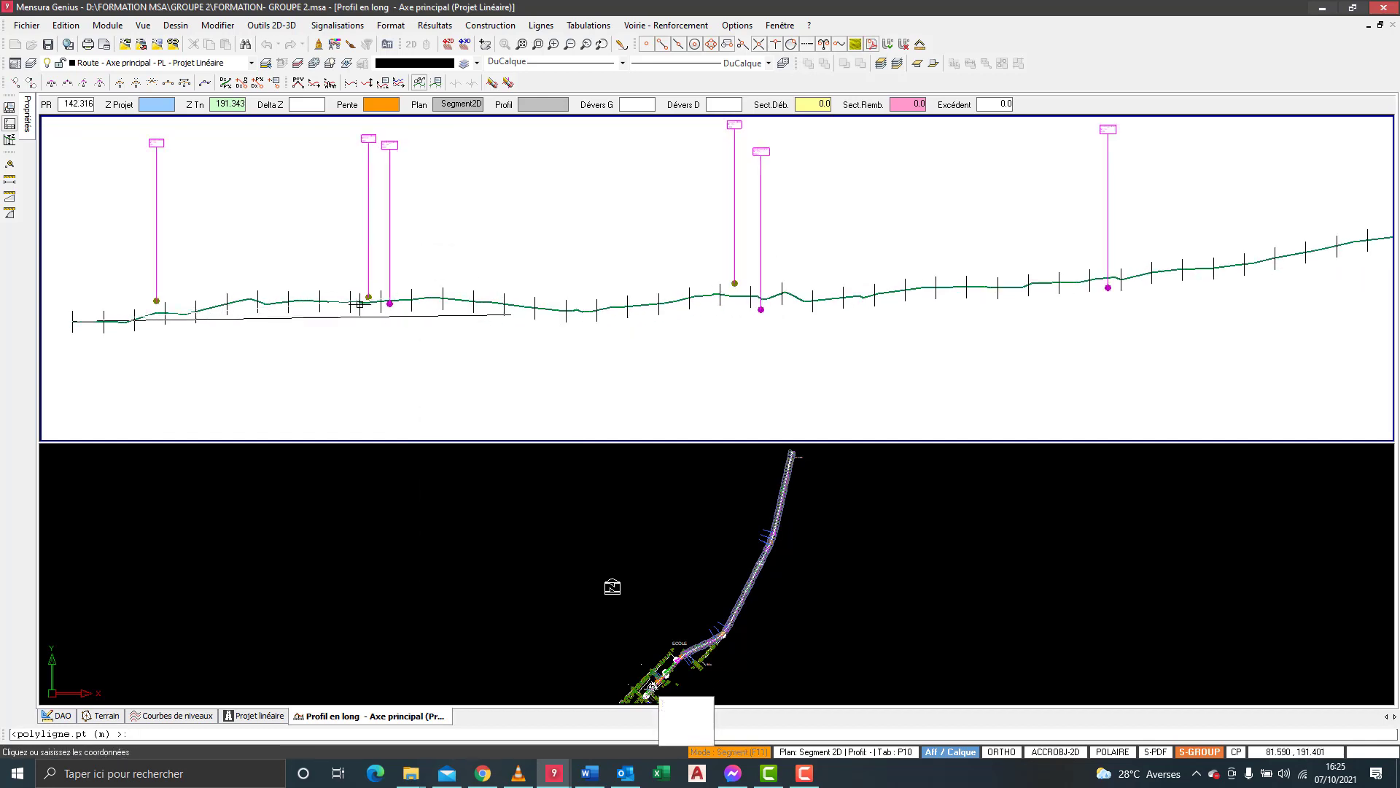
- Try the second project line vertex just before the second threshold point, at about PR 88, and undo the vertices placed
scroll(357, 299, down, 1)
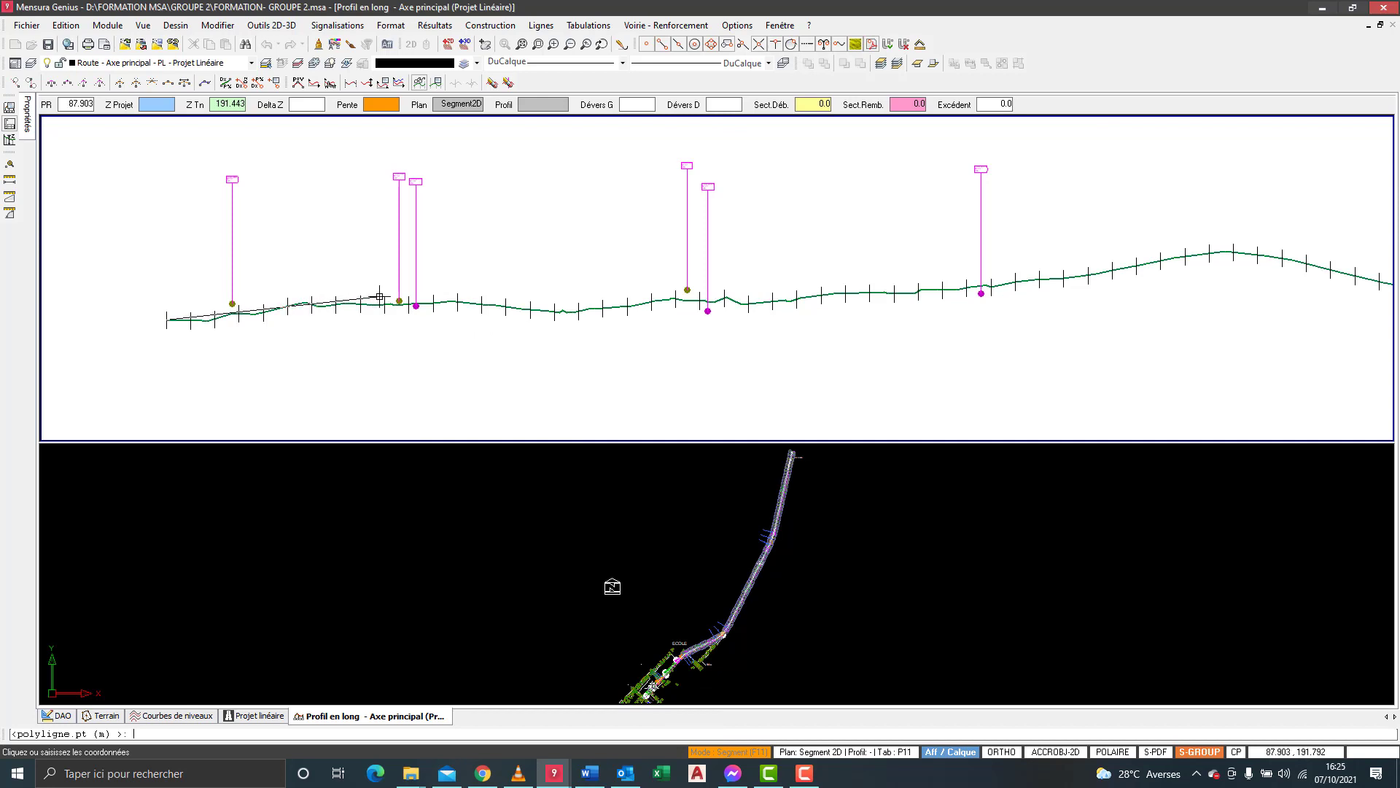
click(381, 299)
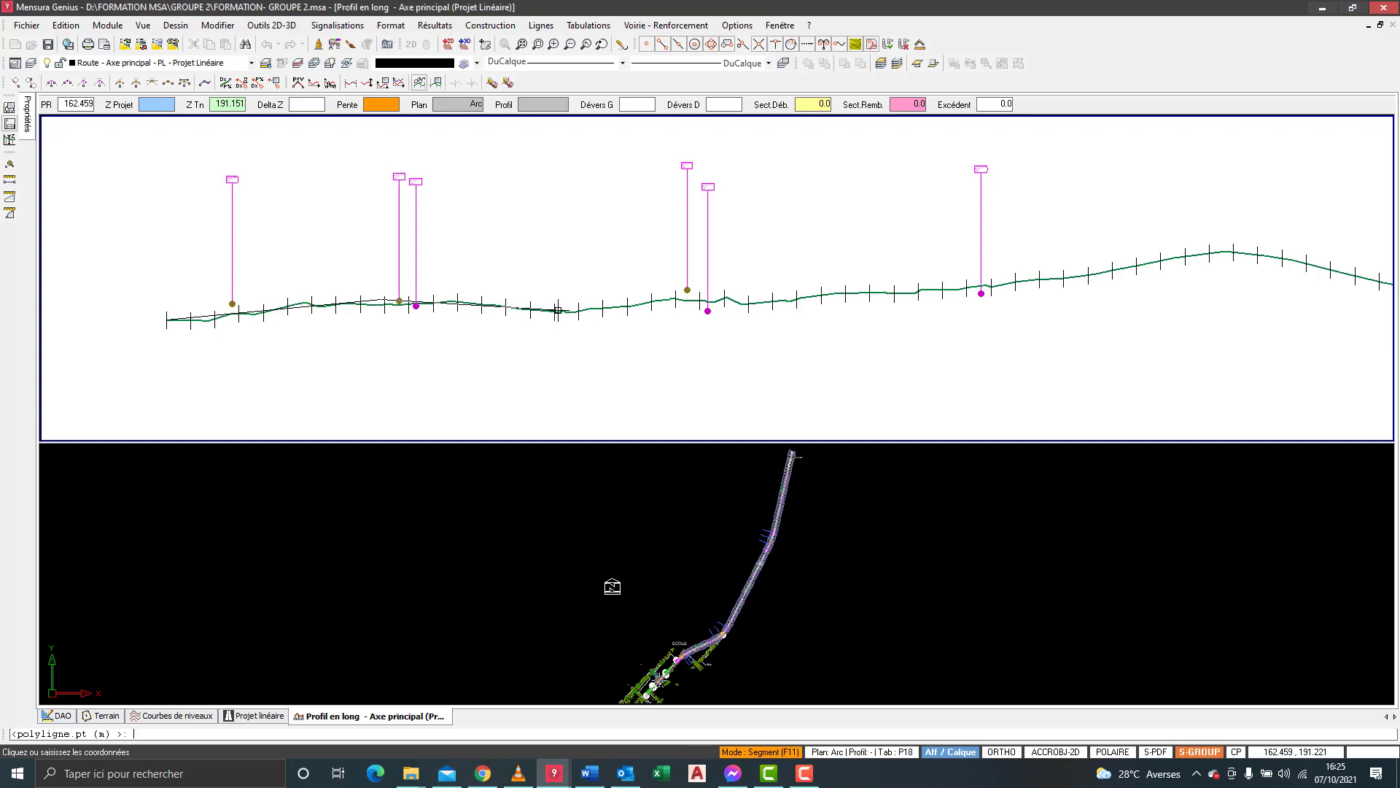
right_click(445, 273)
click(450, 308)
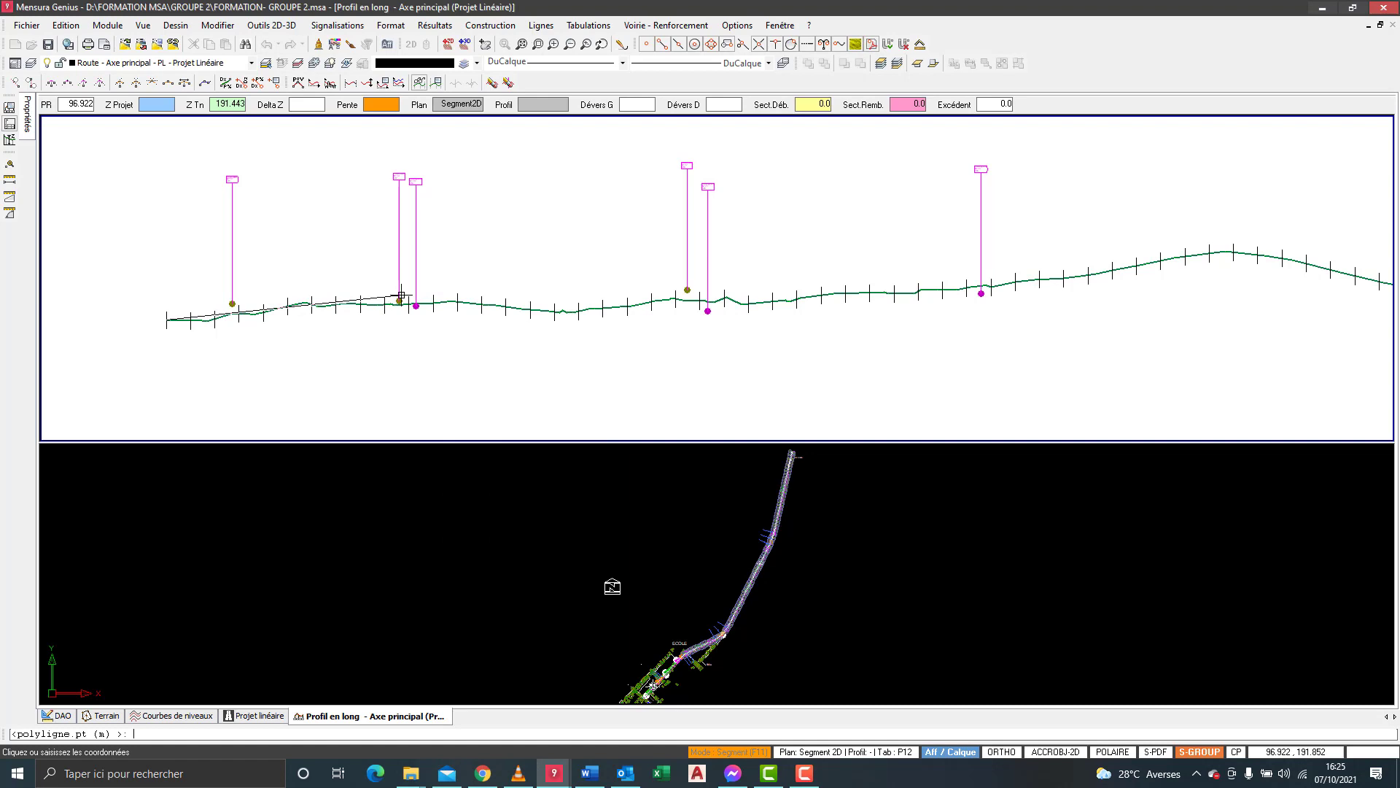
- Place project line vertices just above the second threshold point at about PR 97, and at the terrain dip before the fourth threshold point
click(401, 295)
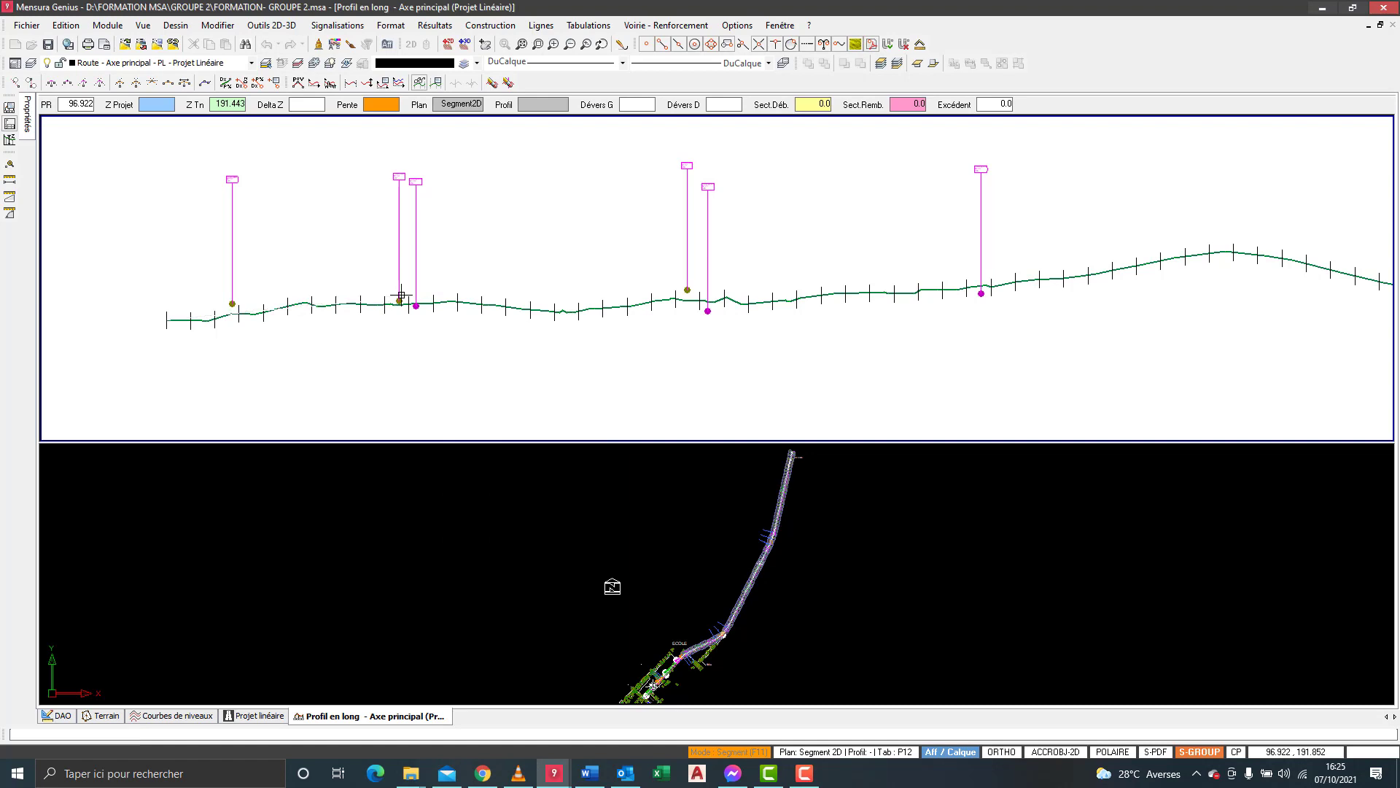
click(580, 316)
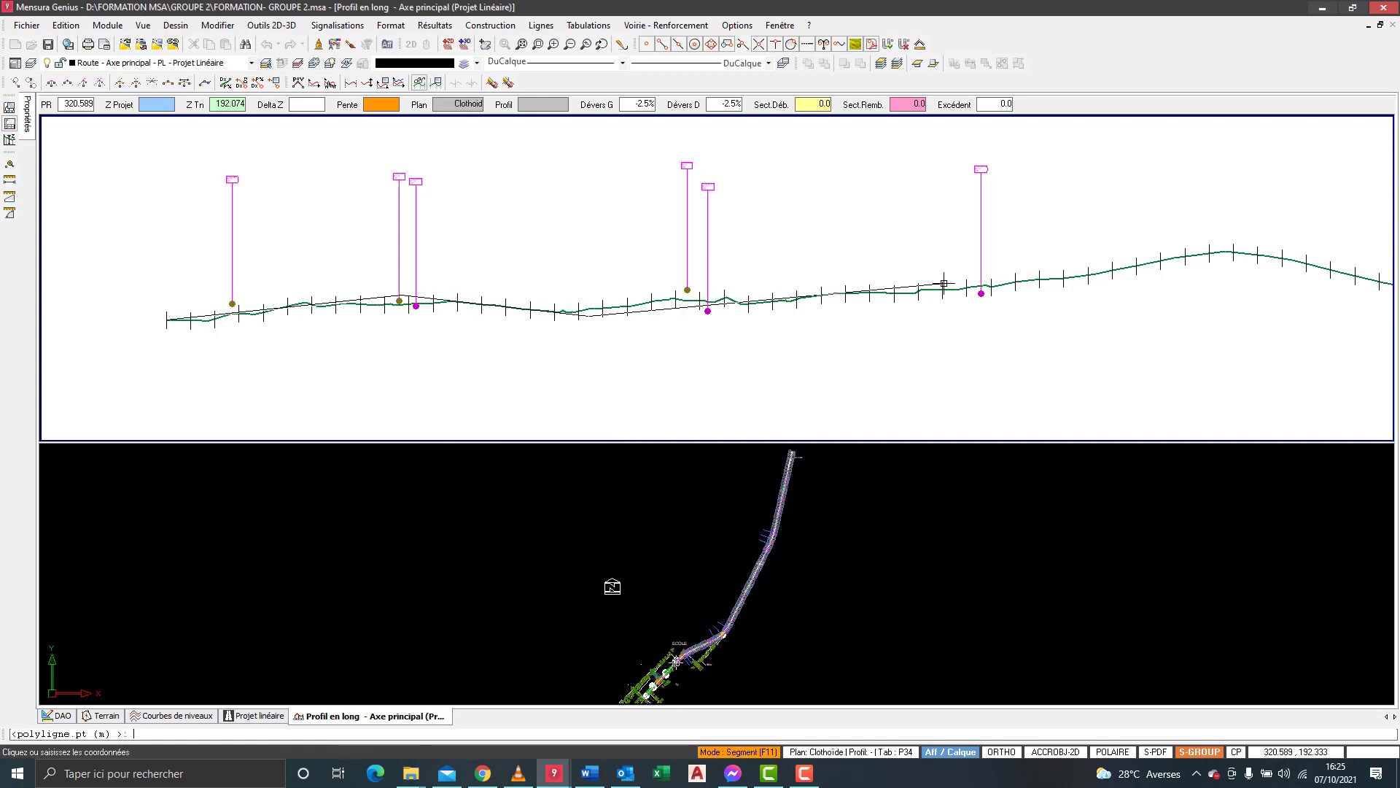
- Try to continue the project line with vertices past the sixth threshold point toward the terrain summit, and undo them
middle_drag(731, 325, 618, 392)
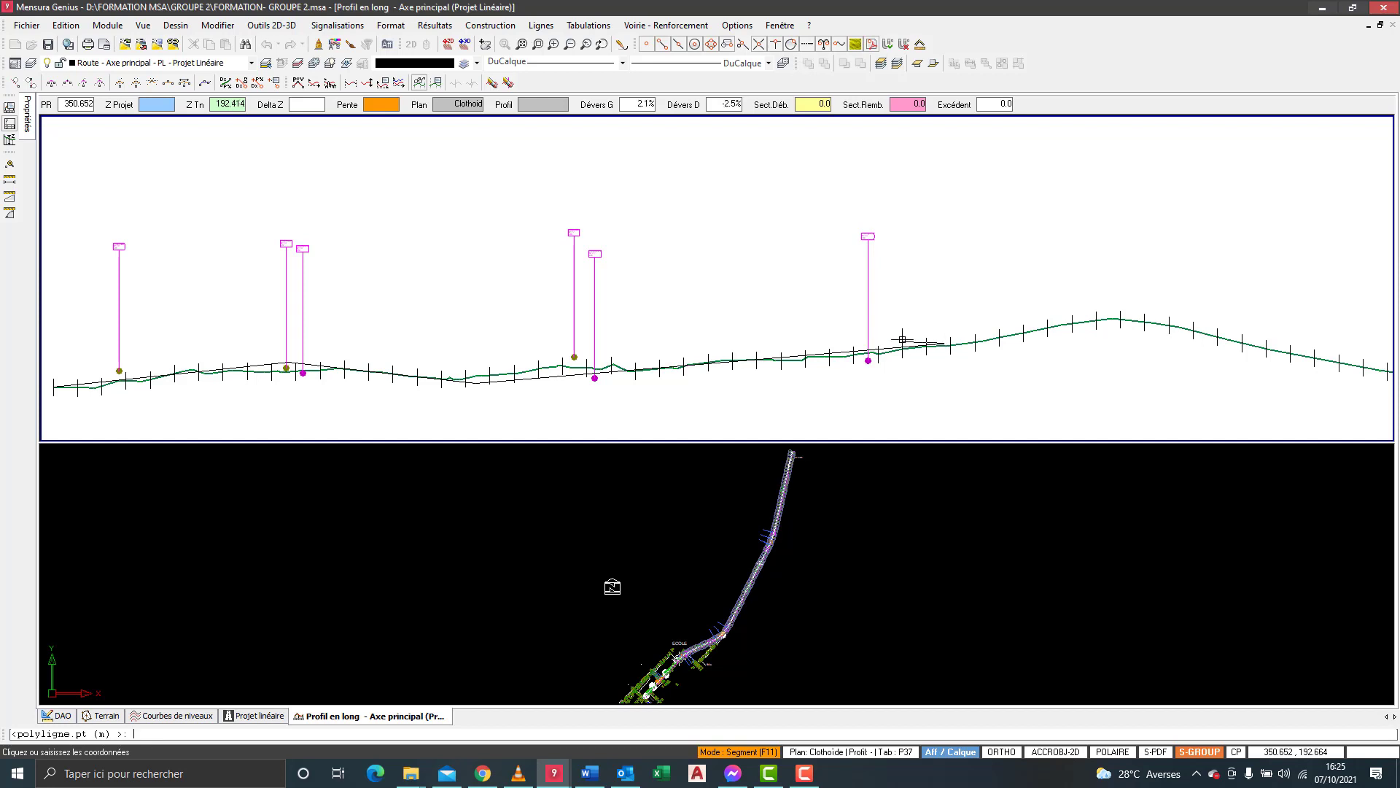
middle_drag(902, 339, 657, 353)
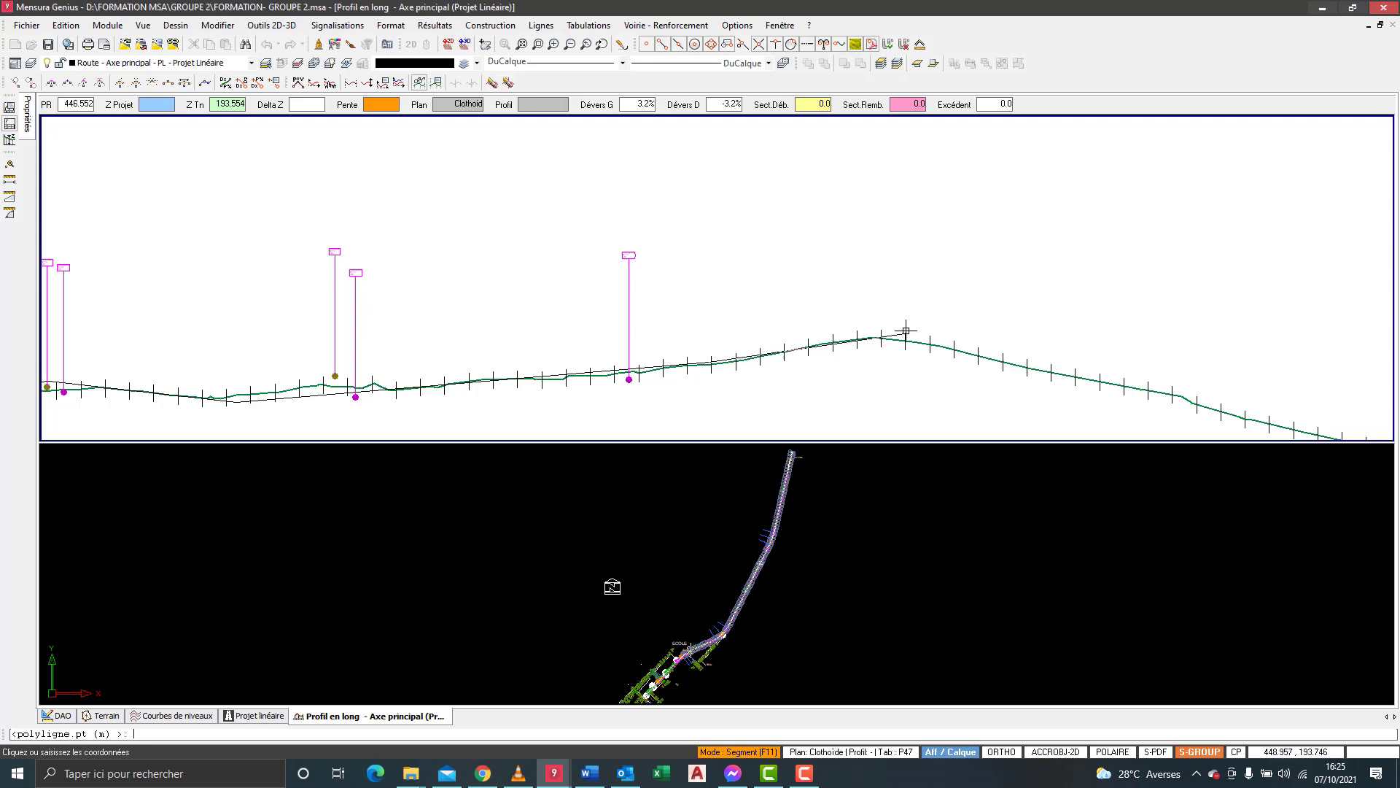
right_click(755, 333)
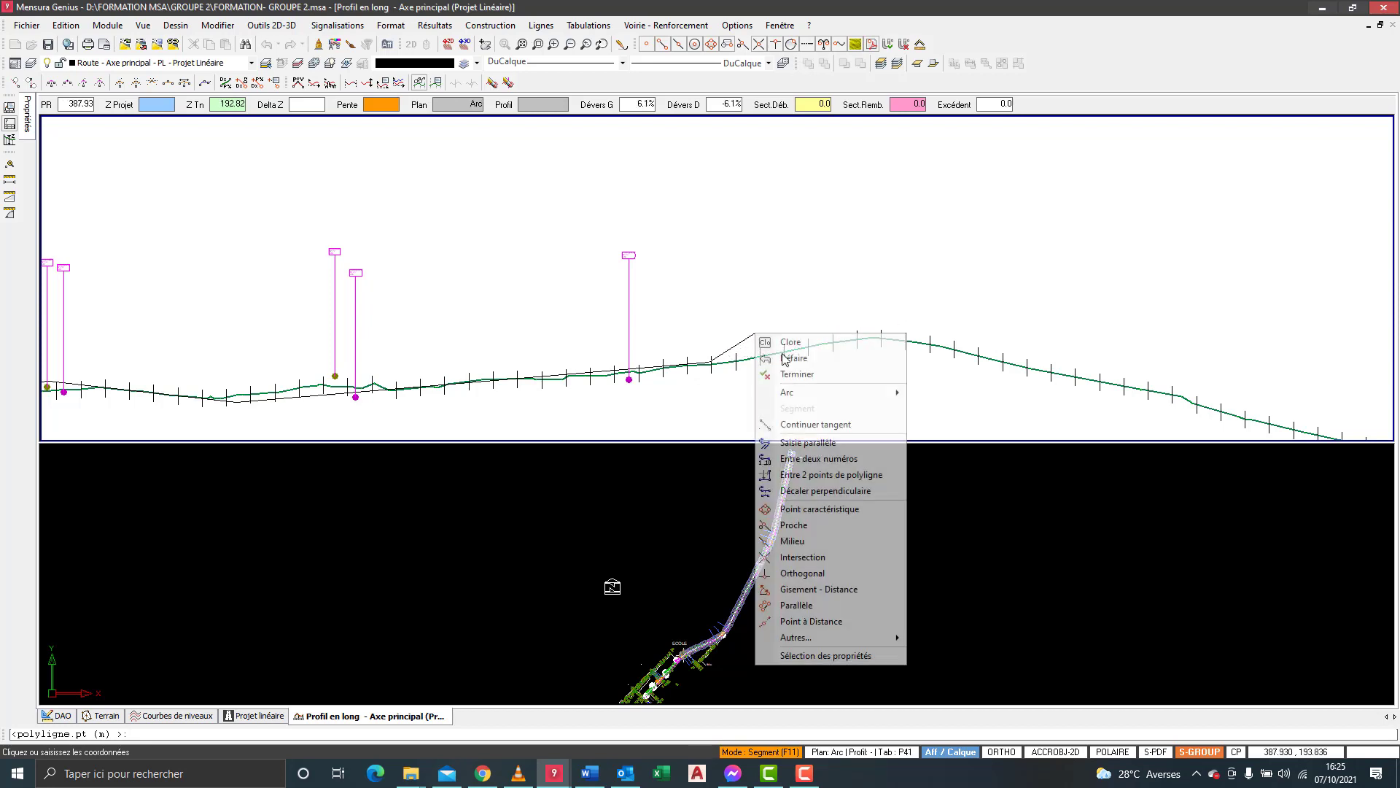
click(806, 374)
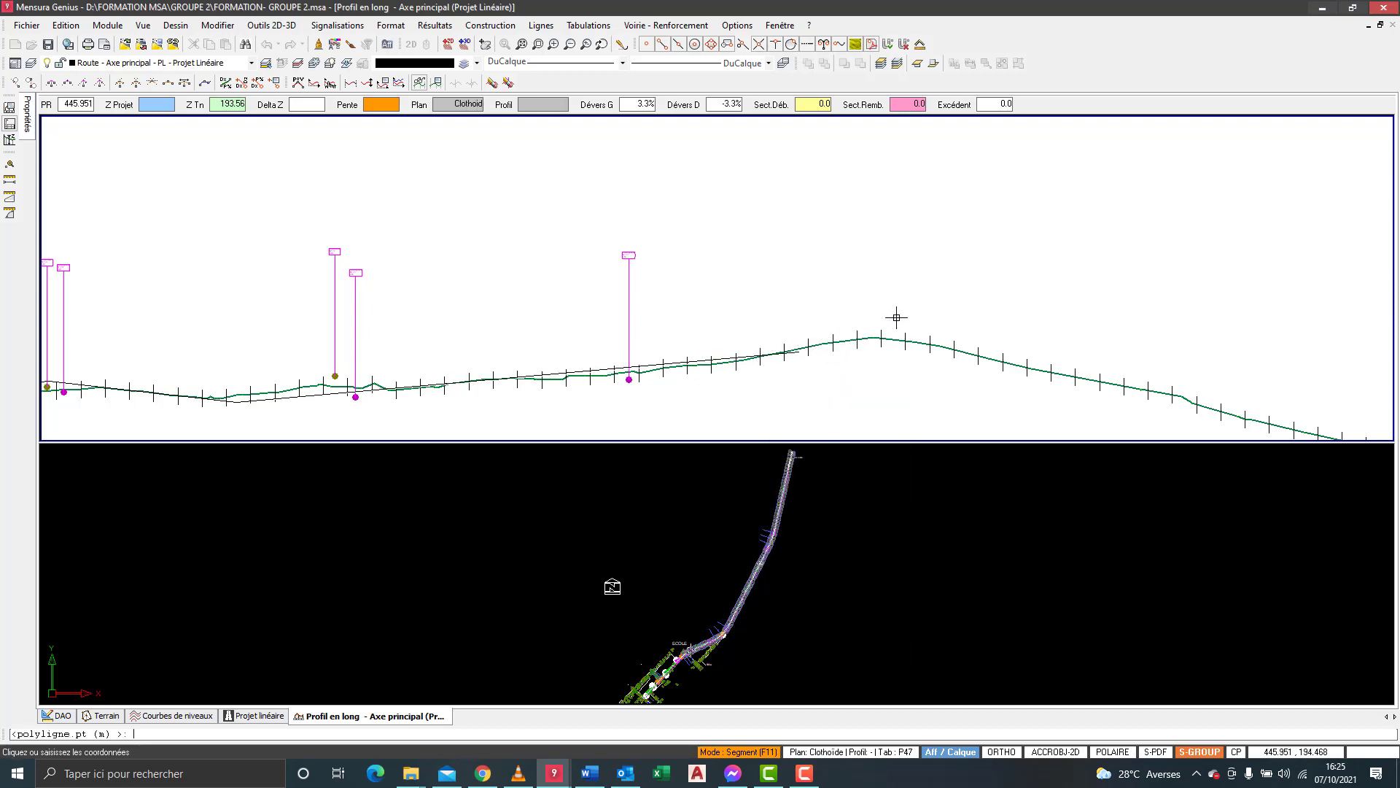
right_click(1072, 316)
click(1094, 342)
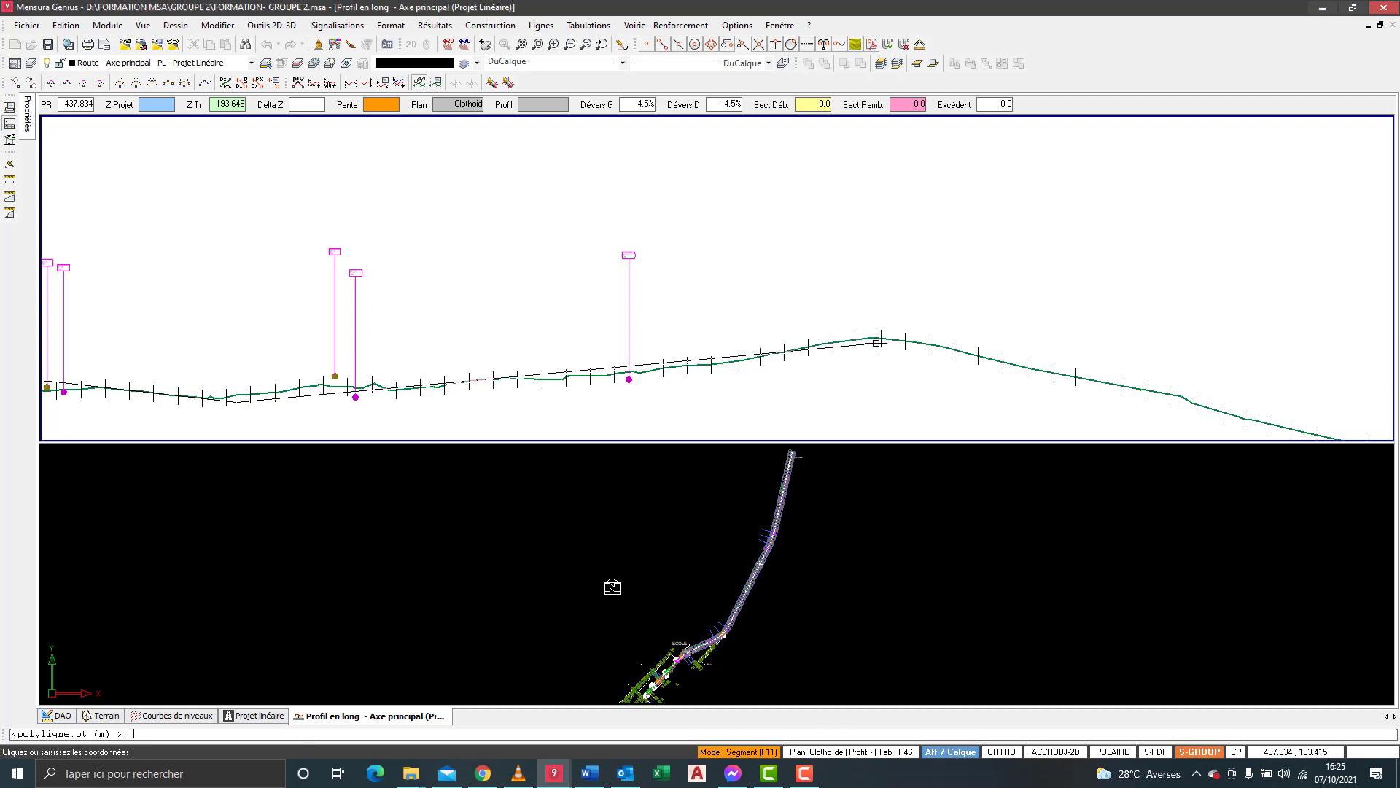
- Try a project line vertex slightly below the terrain summit, at about PR 438, and undo it
scroll(513, 364, down, 2)
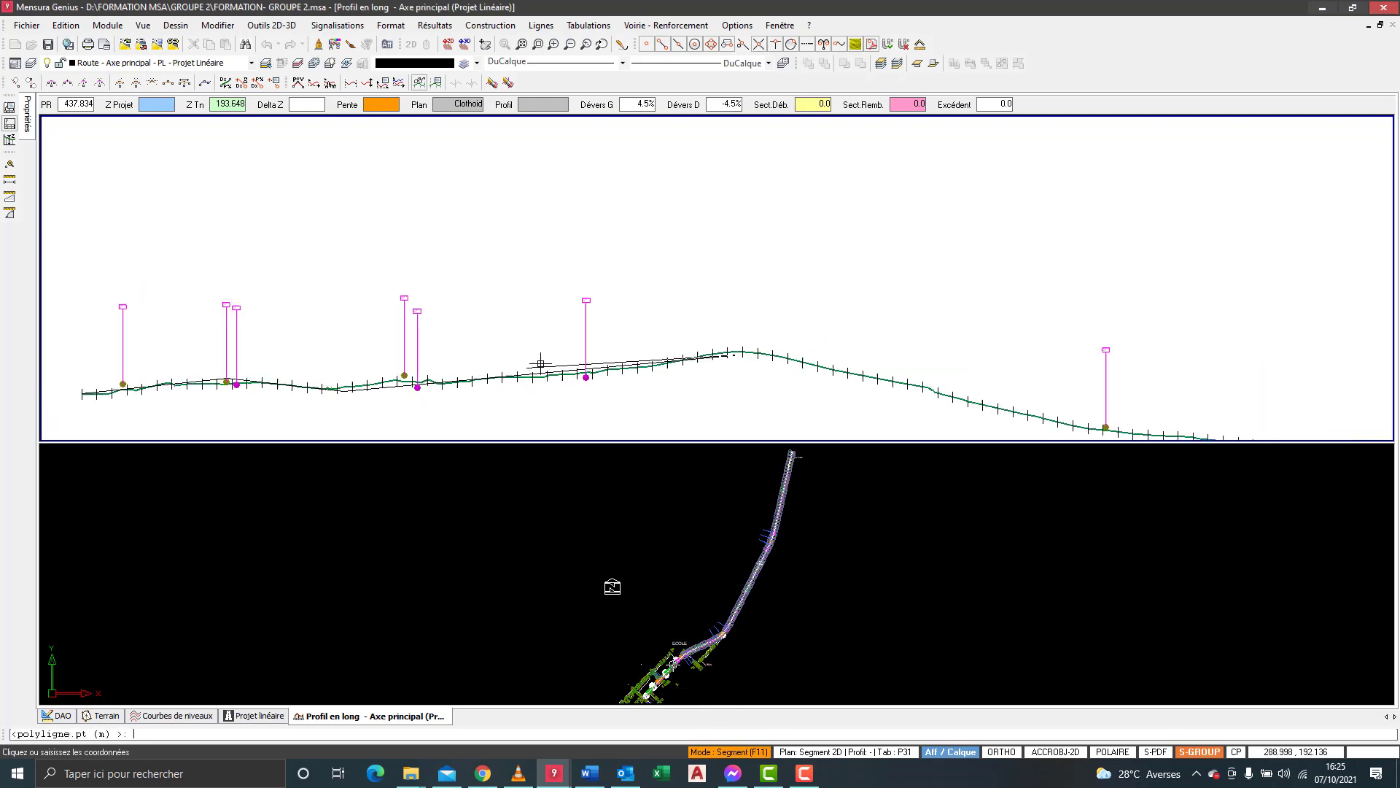
scroll(755, 366, up, 1)
scroll(756, 368, up, 1)
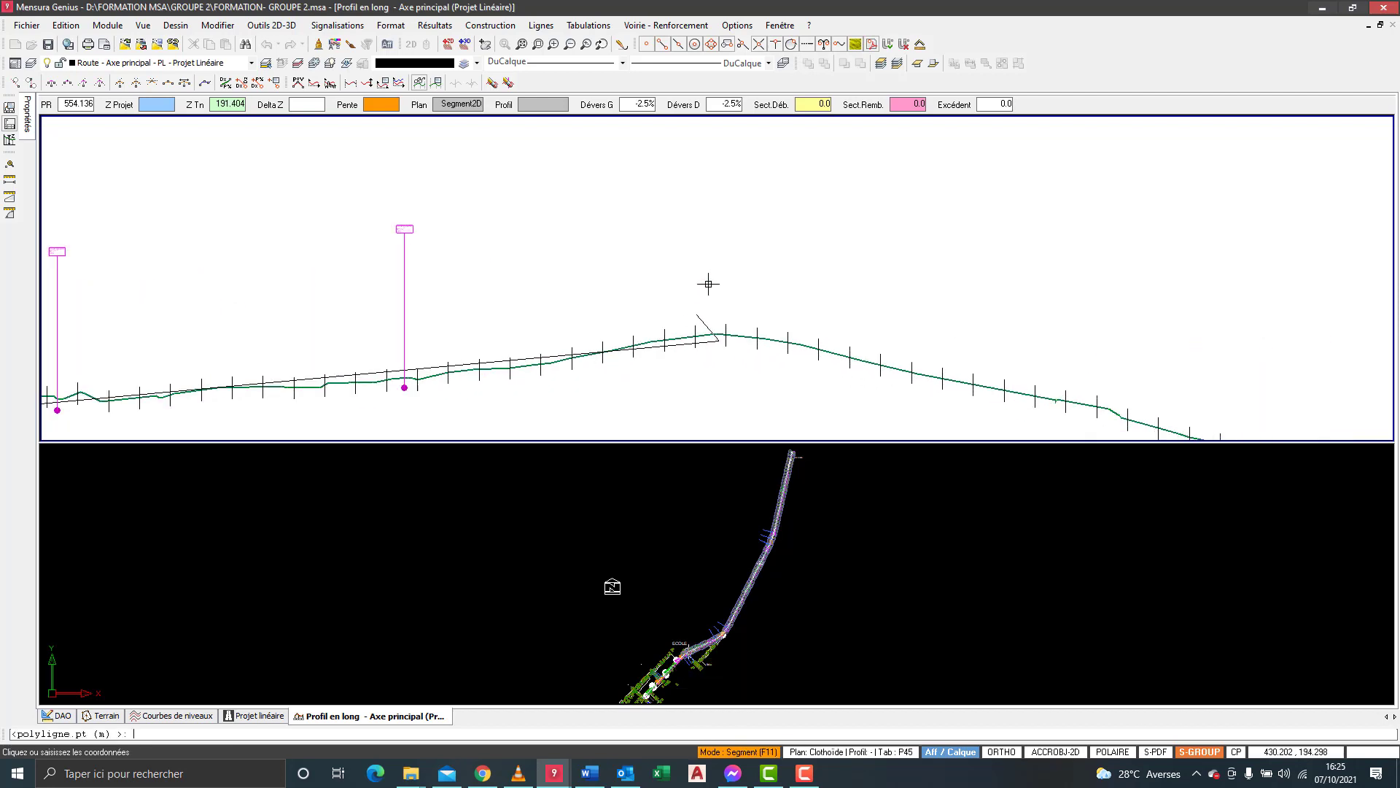
right_click(709, 284)
click(746, 311)
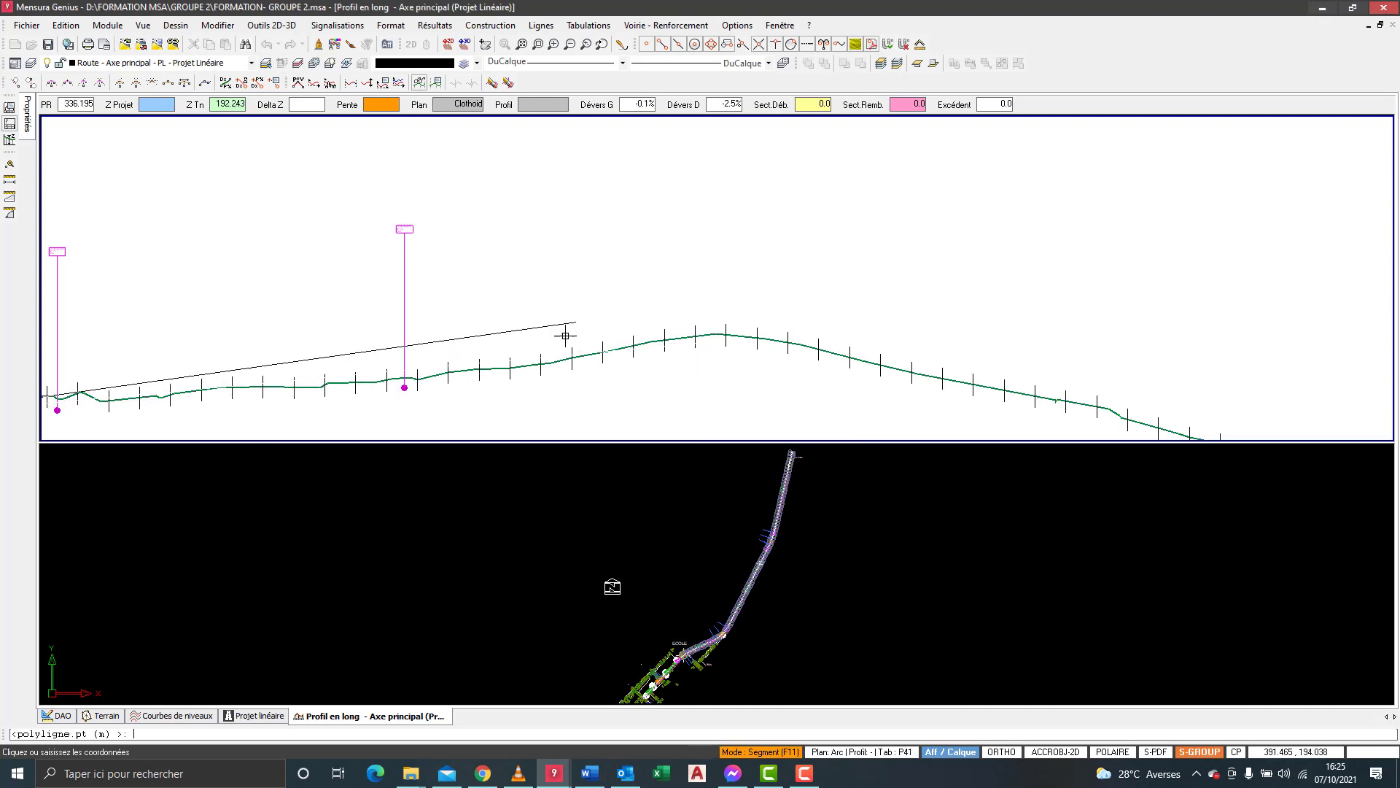
- Extend the project line straight from the terrain dip to a vertex on the terrain summit, at about PR 444
scroll(563, 332, down, 2)
scroll(422, 350, up, 1)
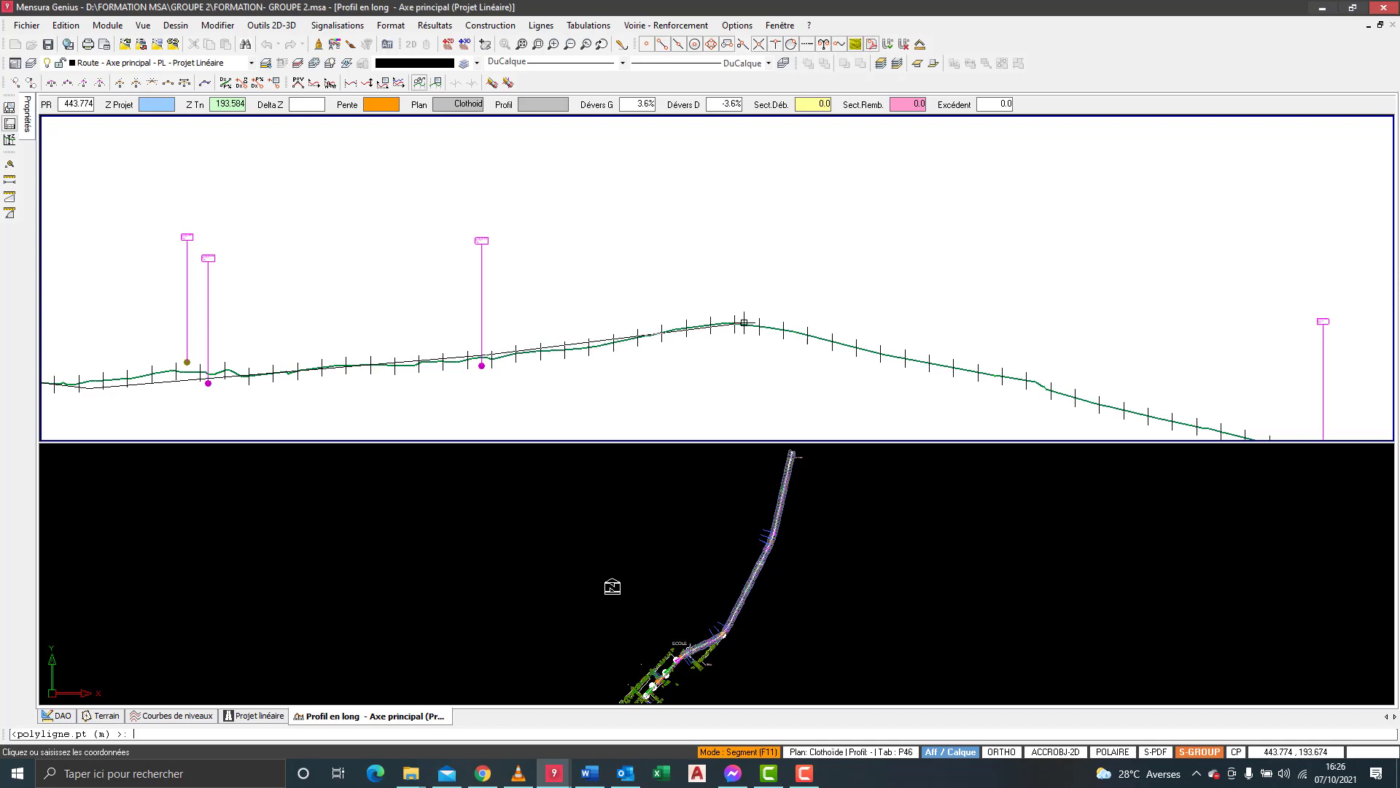
scroll(744, 324, down, 3)
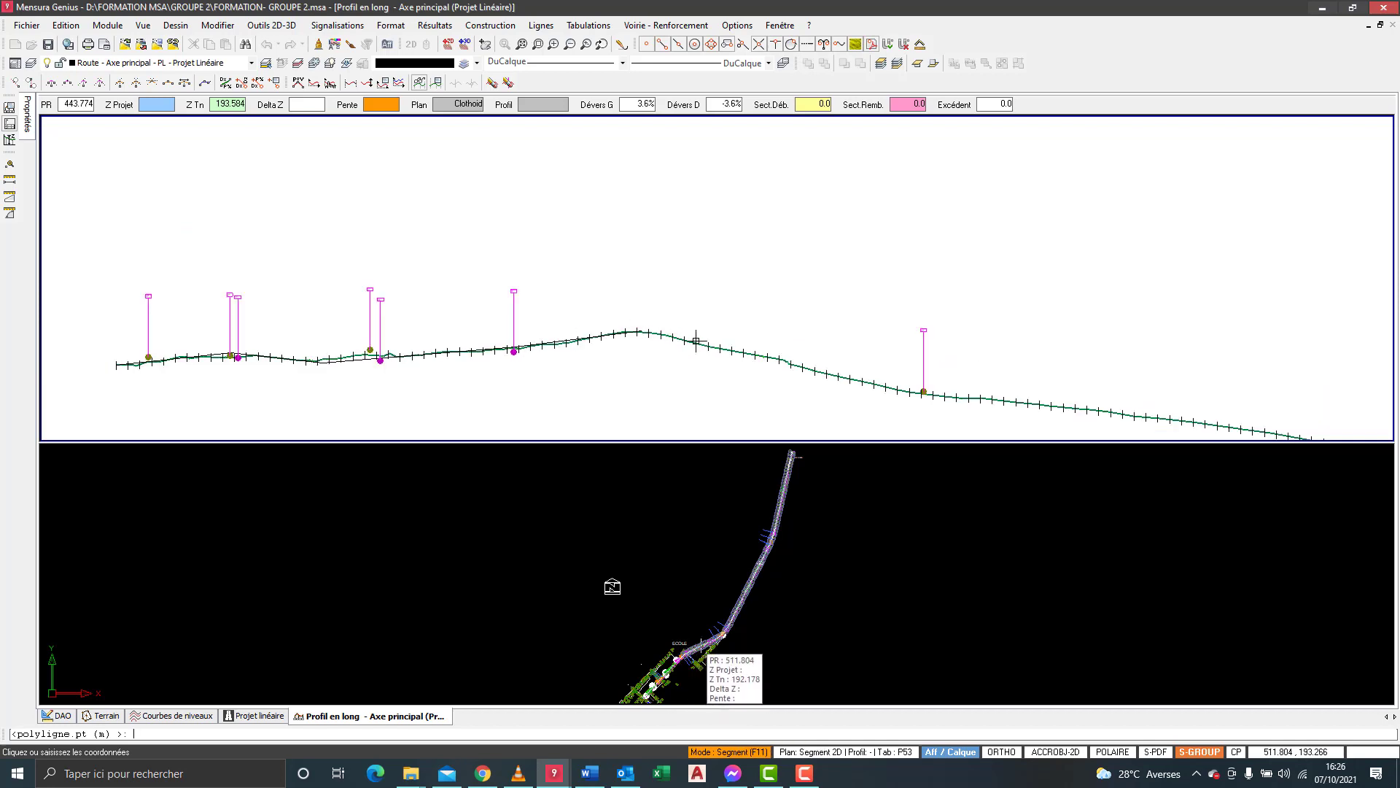
- Undo the project line's summit vertex and place it slightly farther along, just above the terrain
scroll(839, 377, up, 2)
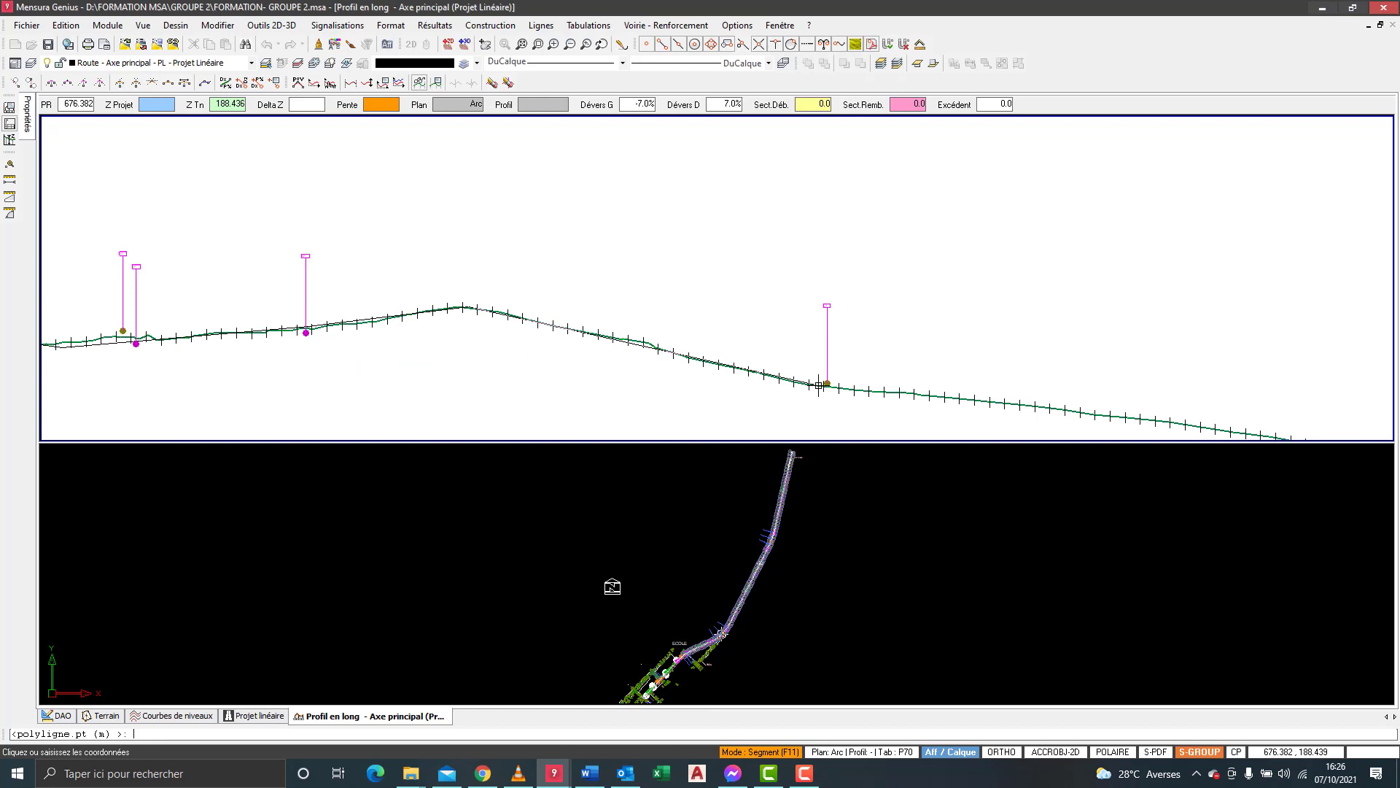
right_click(564, 287)
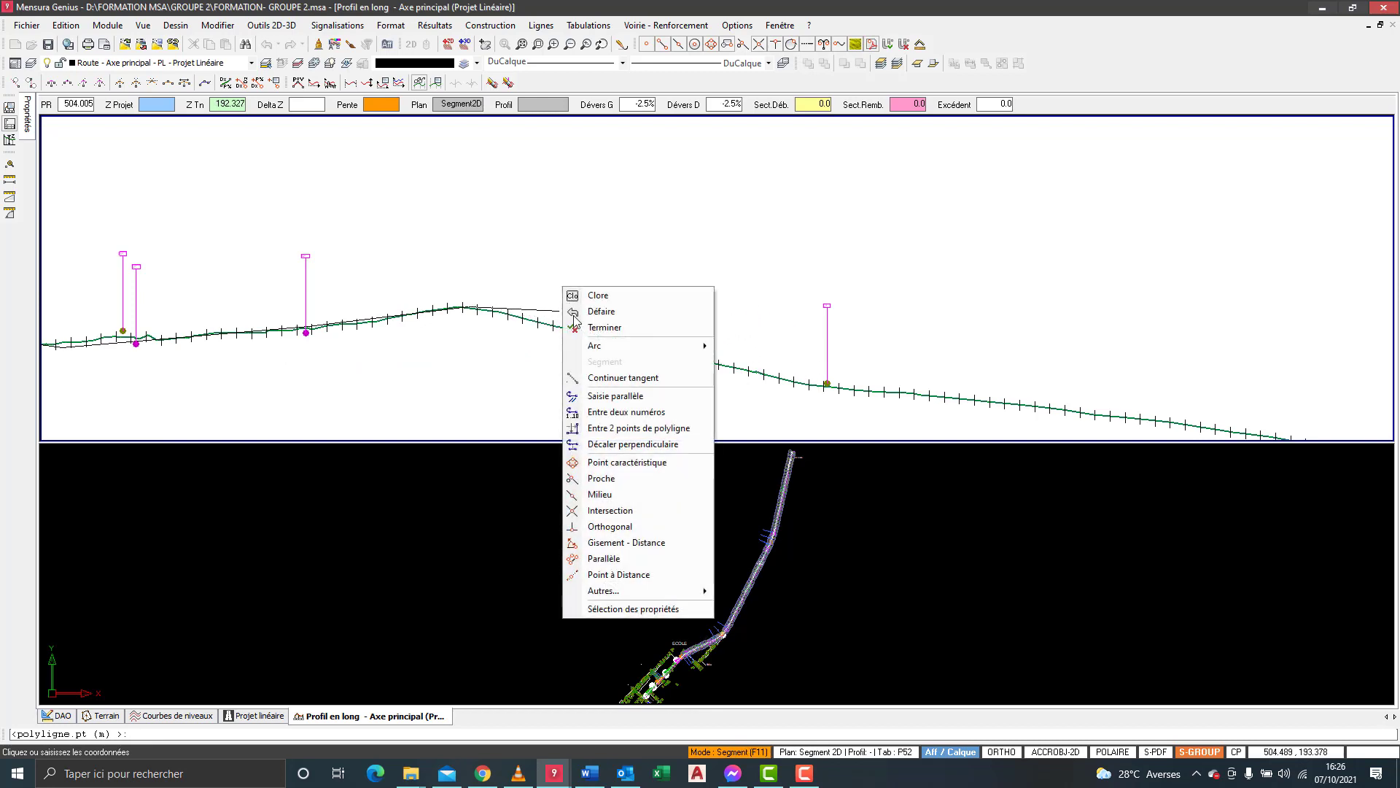
click(599, 311)
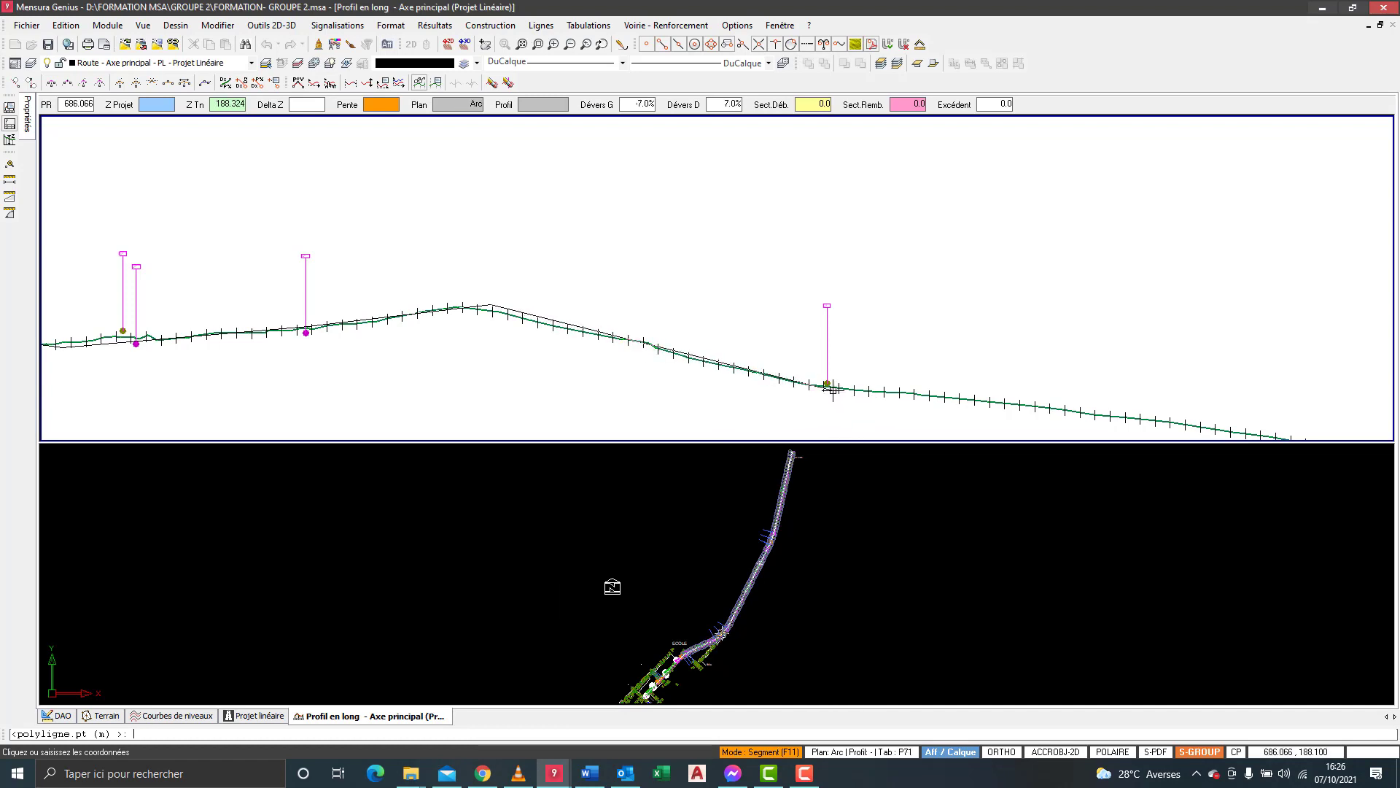
- Try a project line vertex at the seventh threshold point, at about PR 686, and undo it
scroll(667, 369, down, 2)
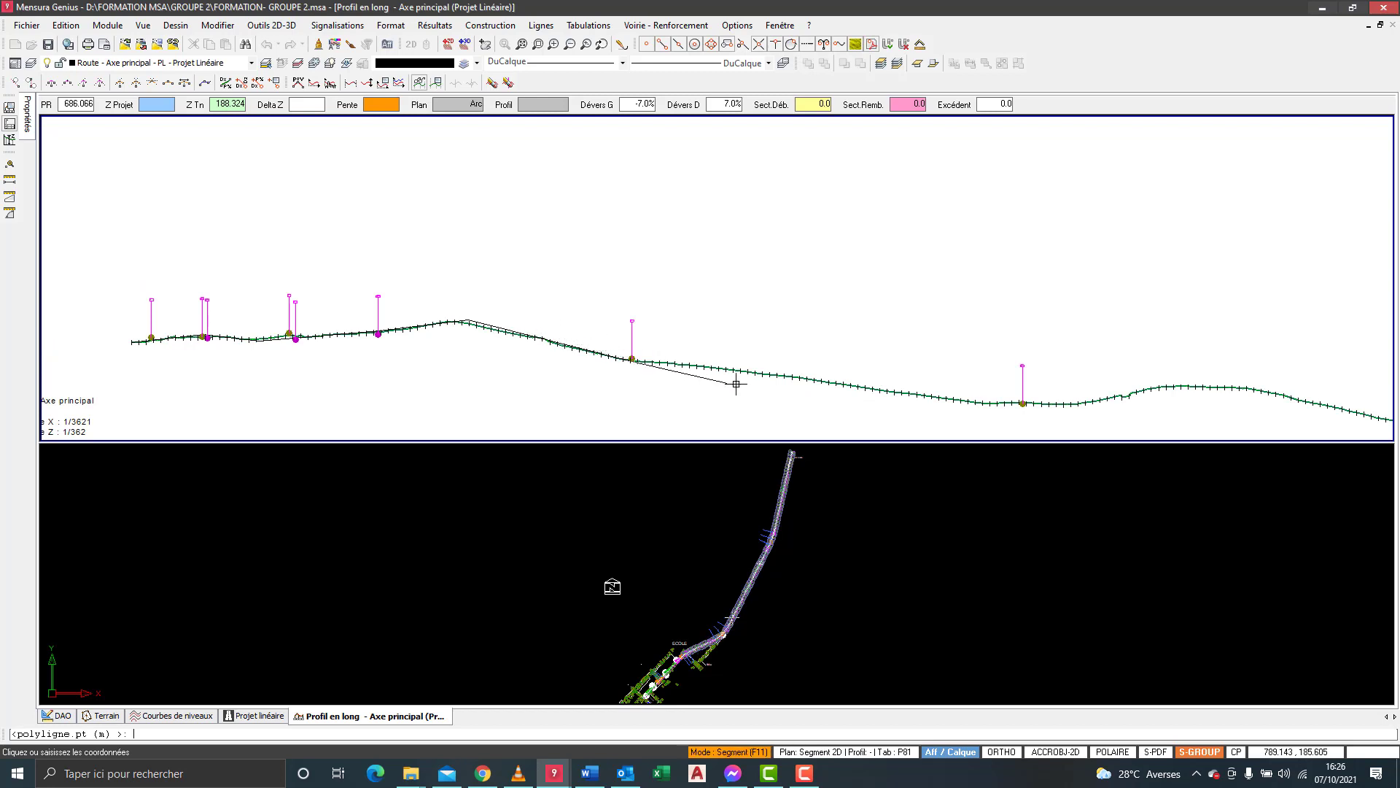
scroll(741, 381, up, 2)
scroll(740, 382, up, 1)
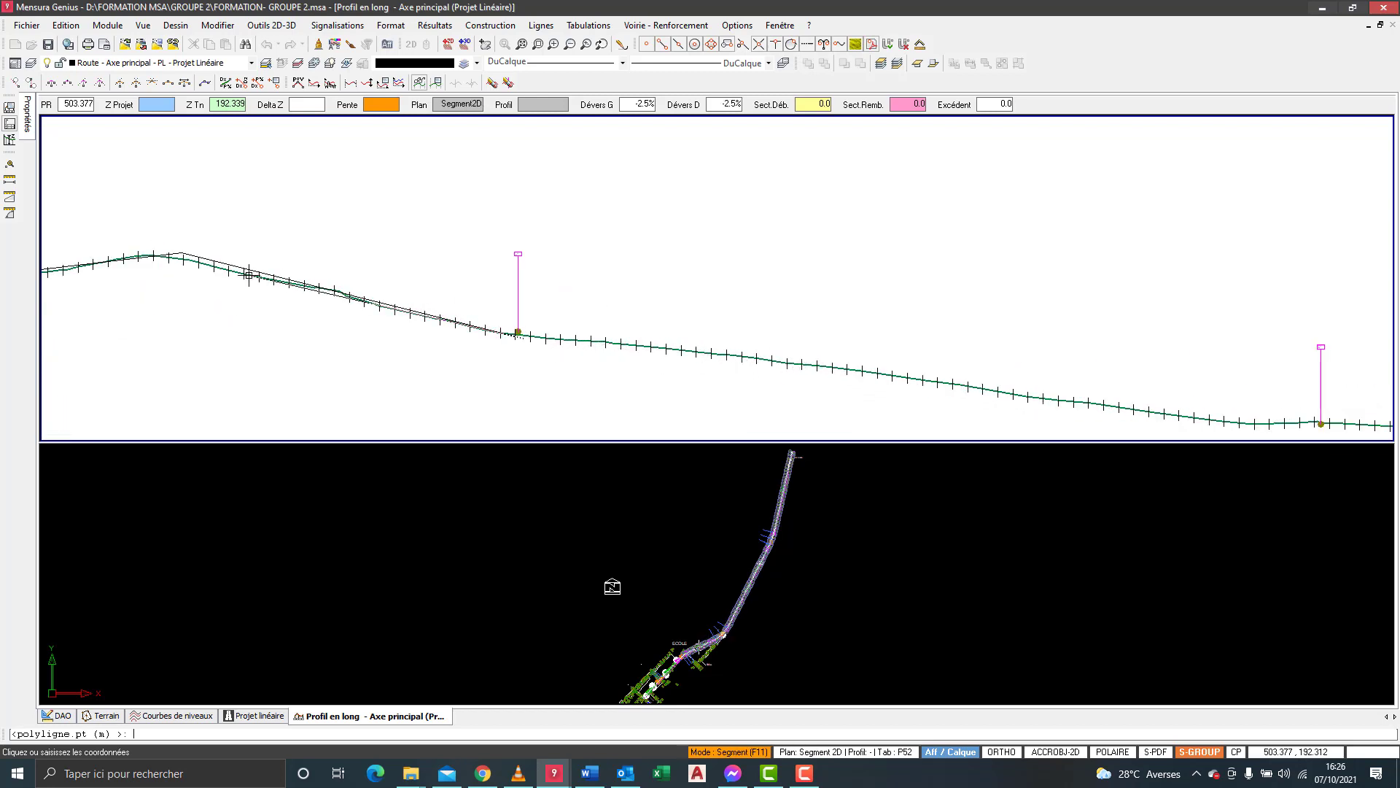
scroll(250, 282, up, 1)
right_click(404, 247)
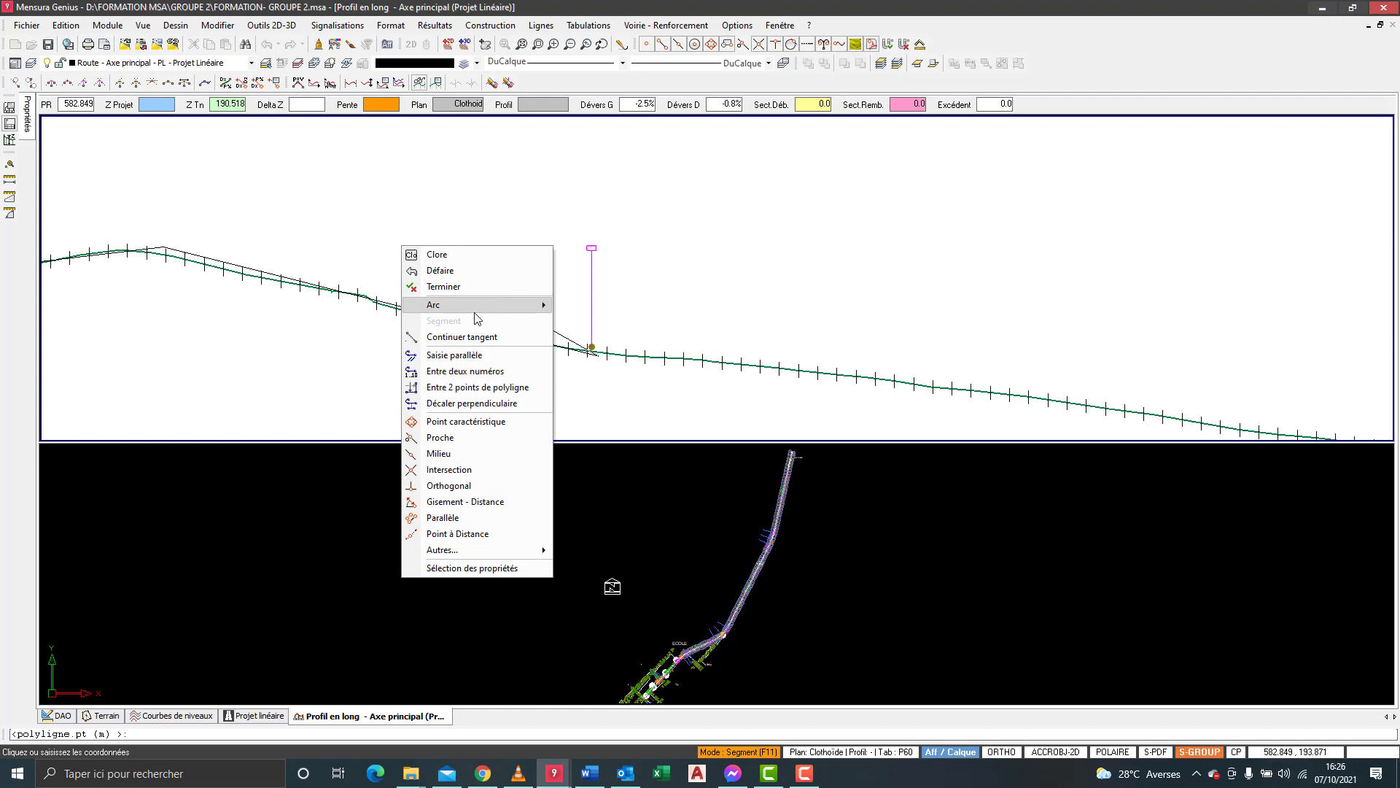
click(452, 275)
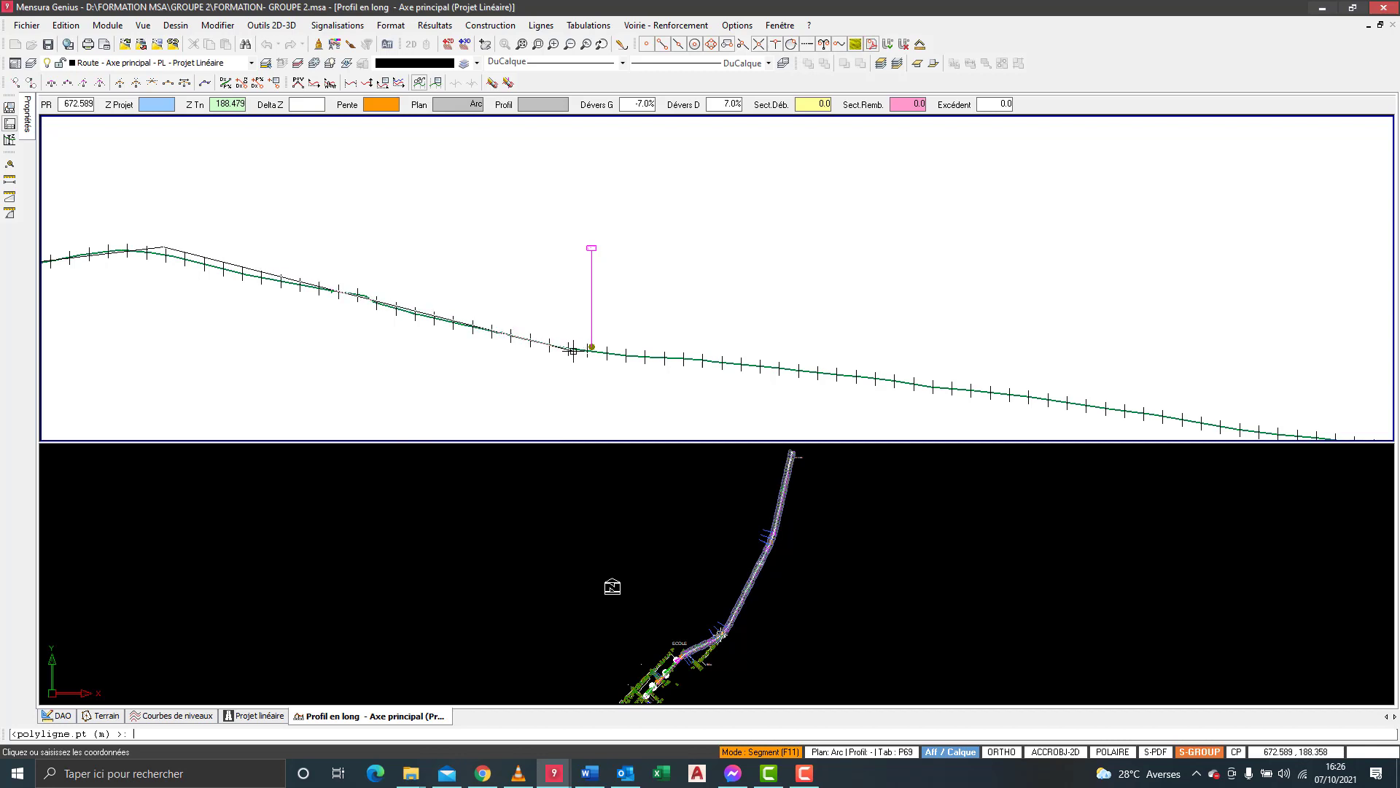
- Place project line vertices just before the seventh threshold point at about PR 673, on the slope at about PR 897, and below the eighth threshold point
click(573, 351)
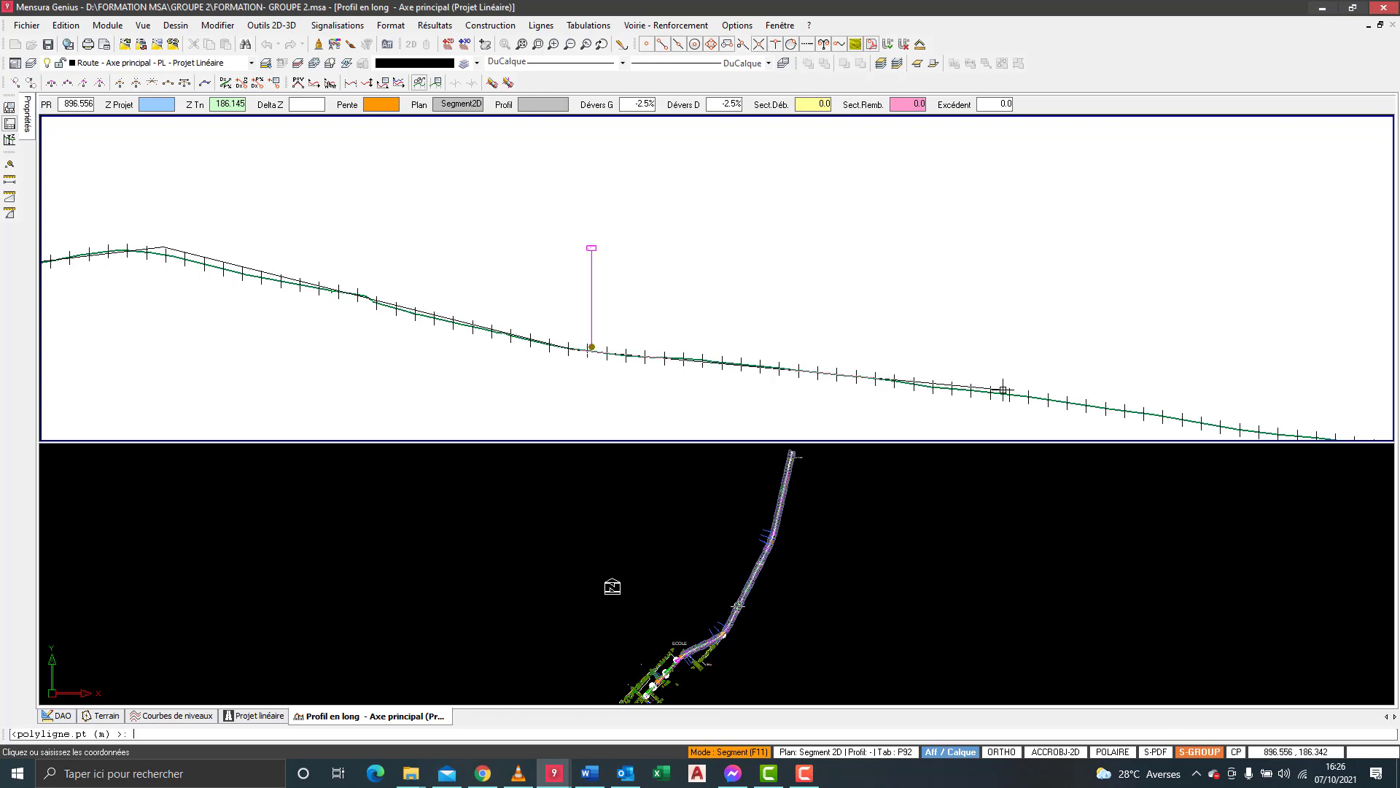
scroll(401, 310, down, 2)
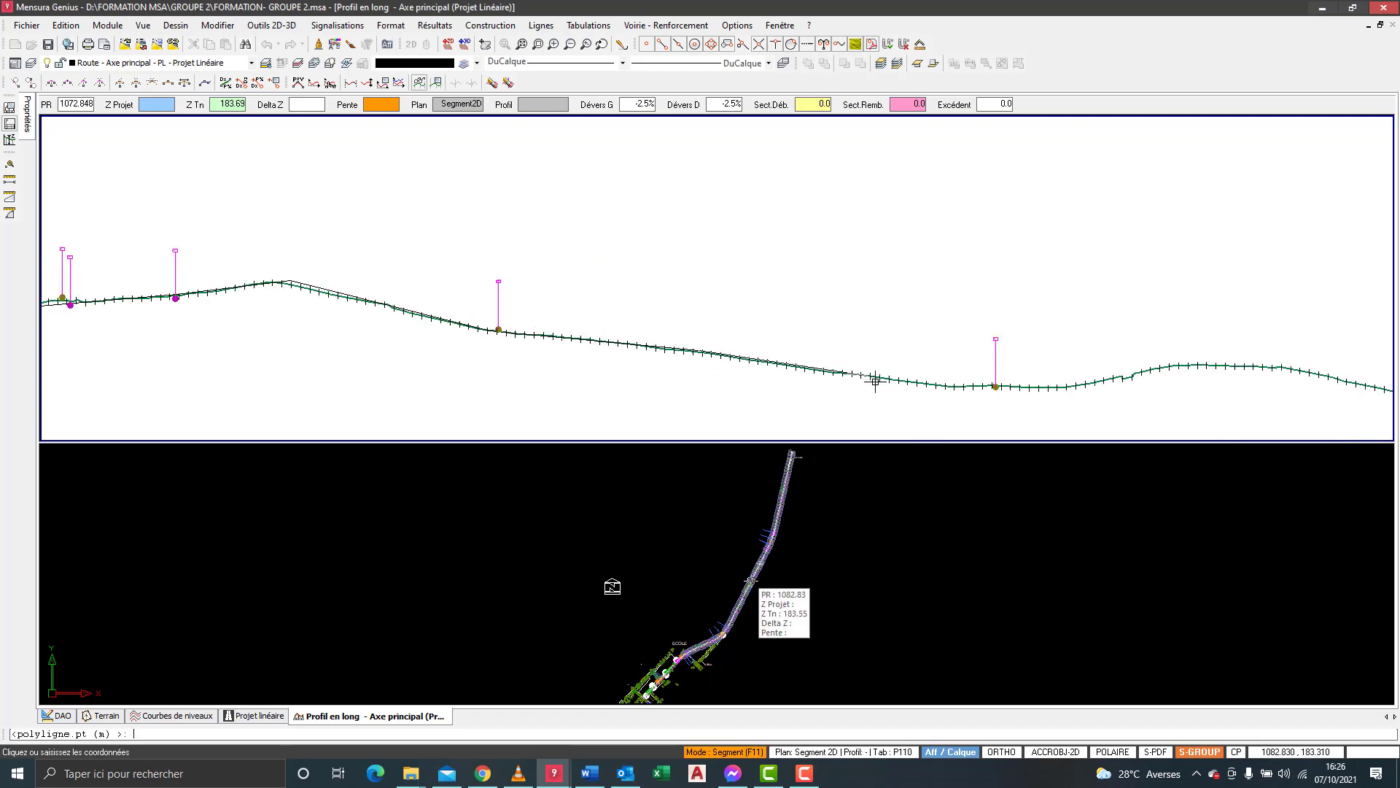
scroll(799, 376, up, 2)
scroll(547, 349, down, 1)
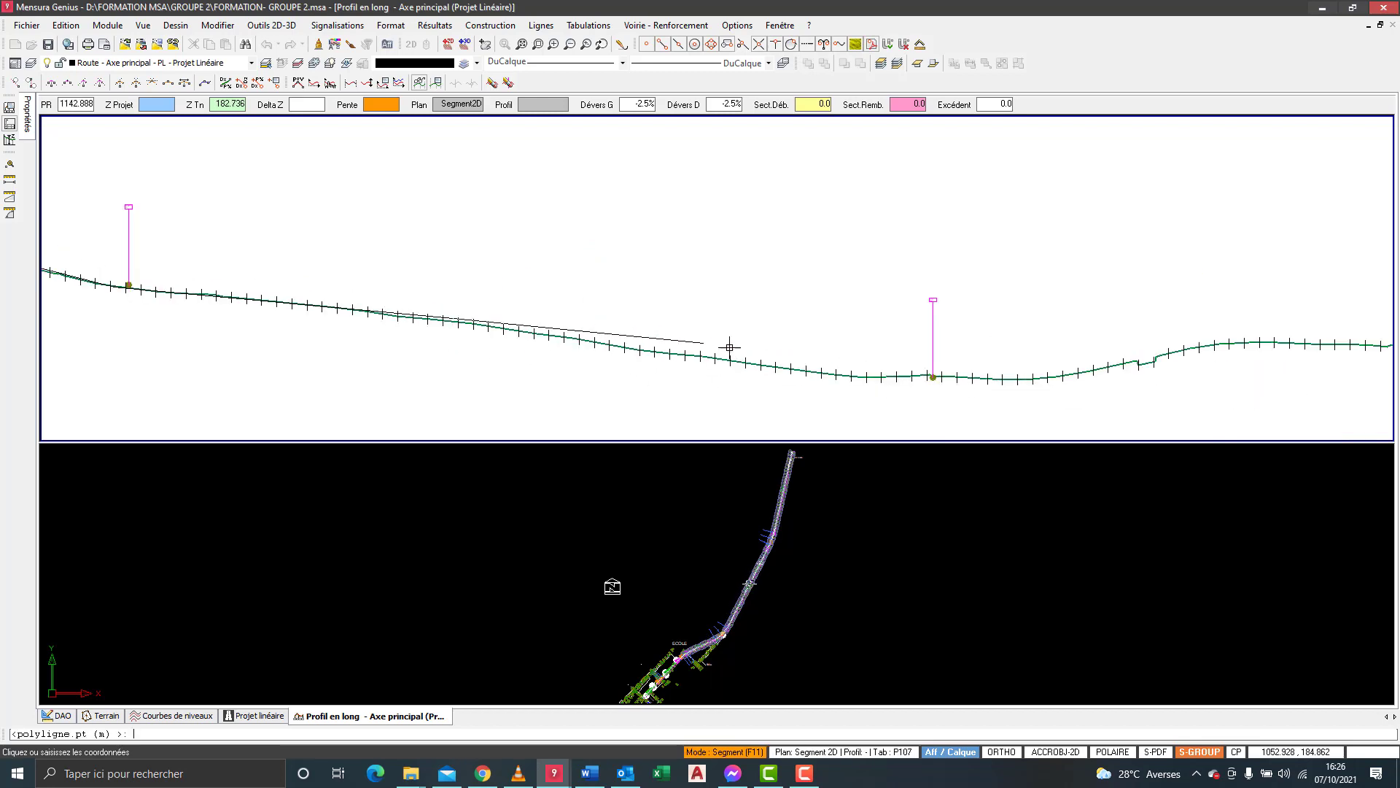
click(944, 390)
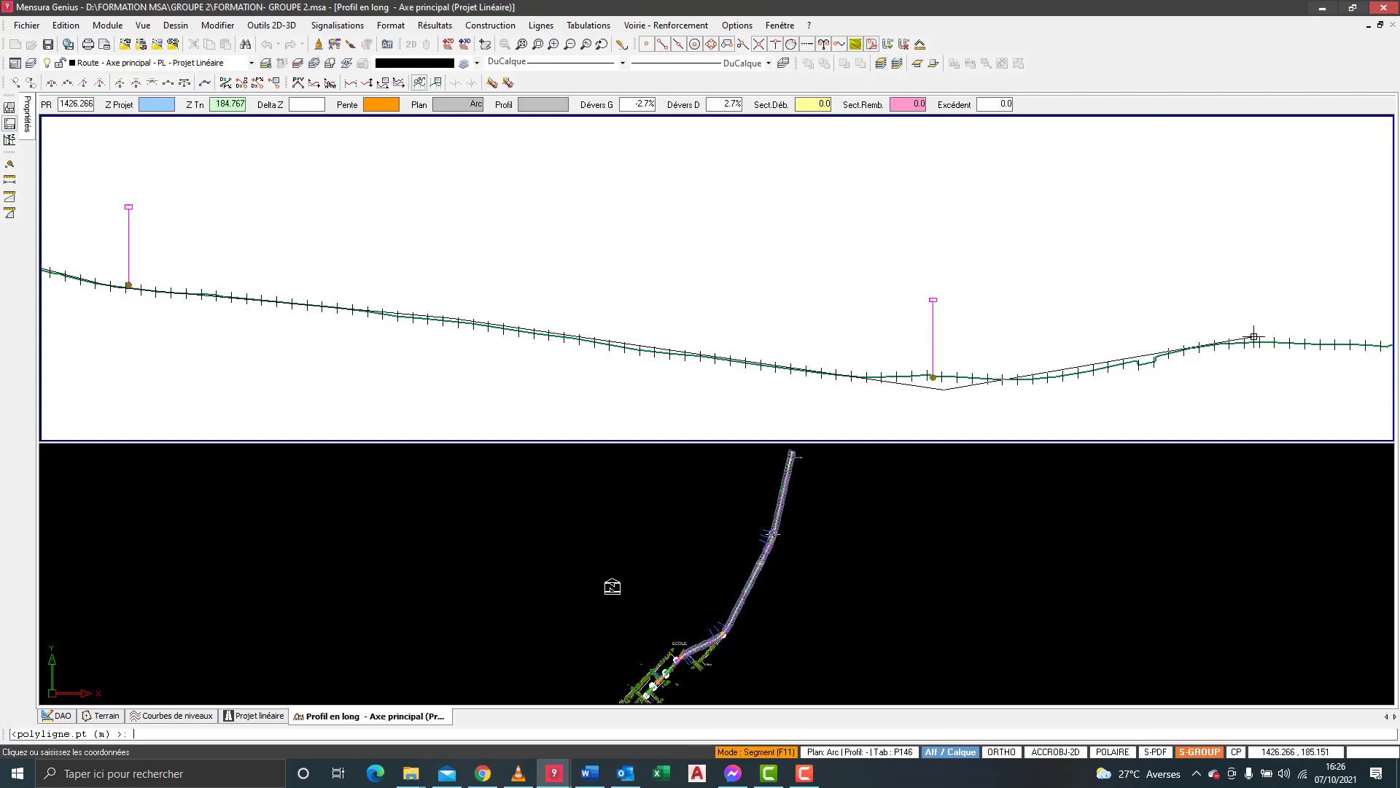
- Add project line vertices at the second terrain summit, at about PR 1426, and slightly below the terrain's final low point
scroll(423, 318, down, 1)
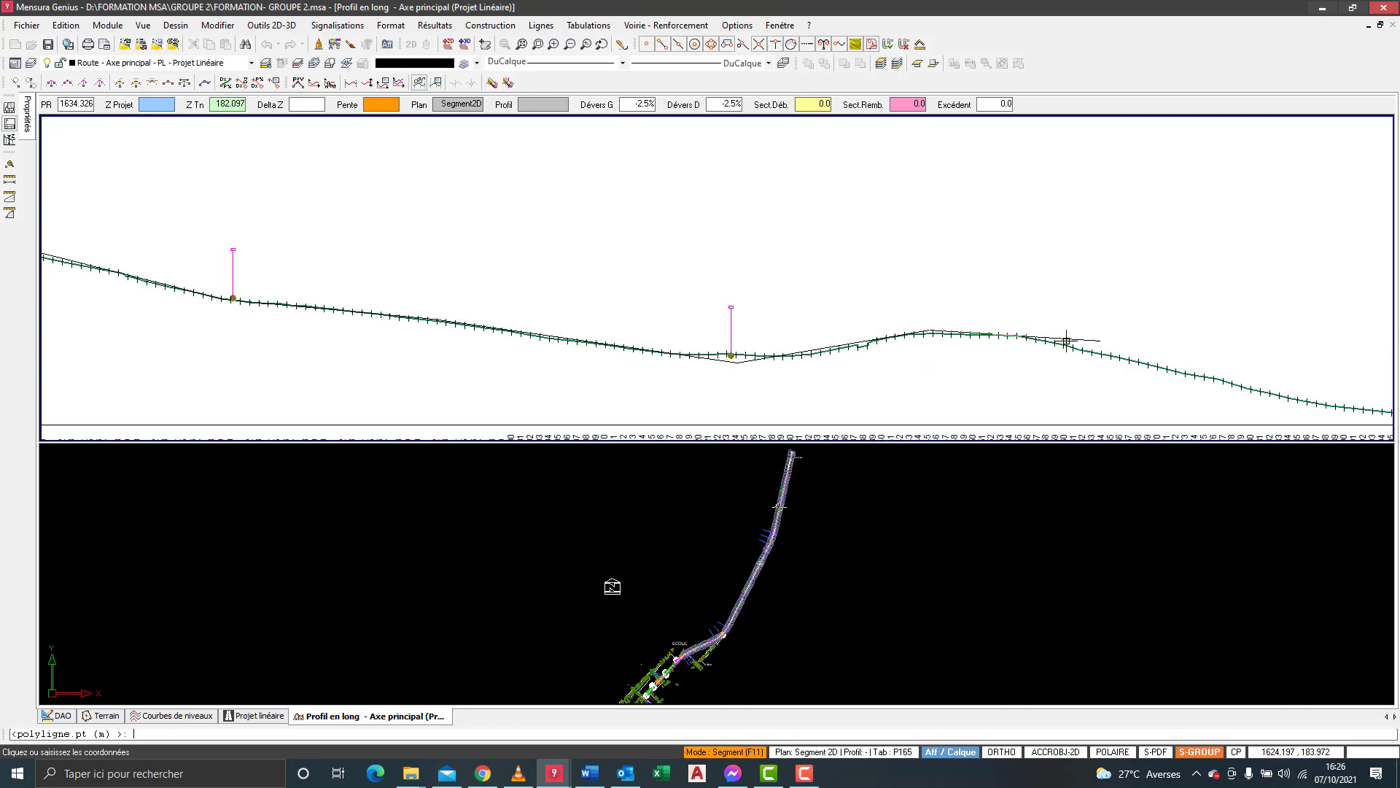
scroll(468, 300, down, 1)
scroll(1092, 362, up, 1)
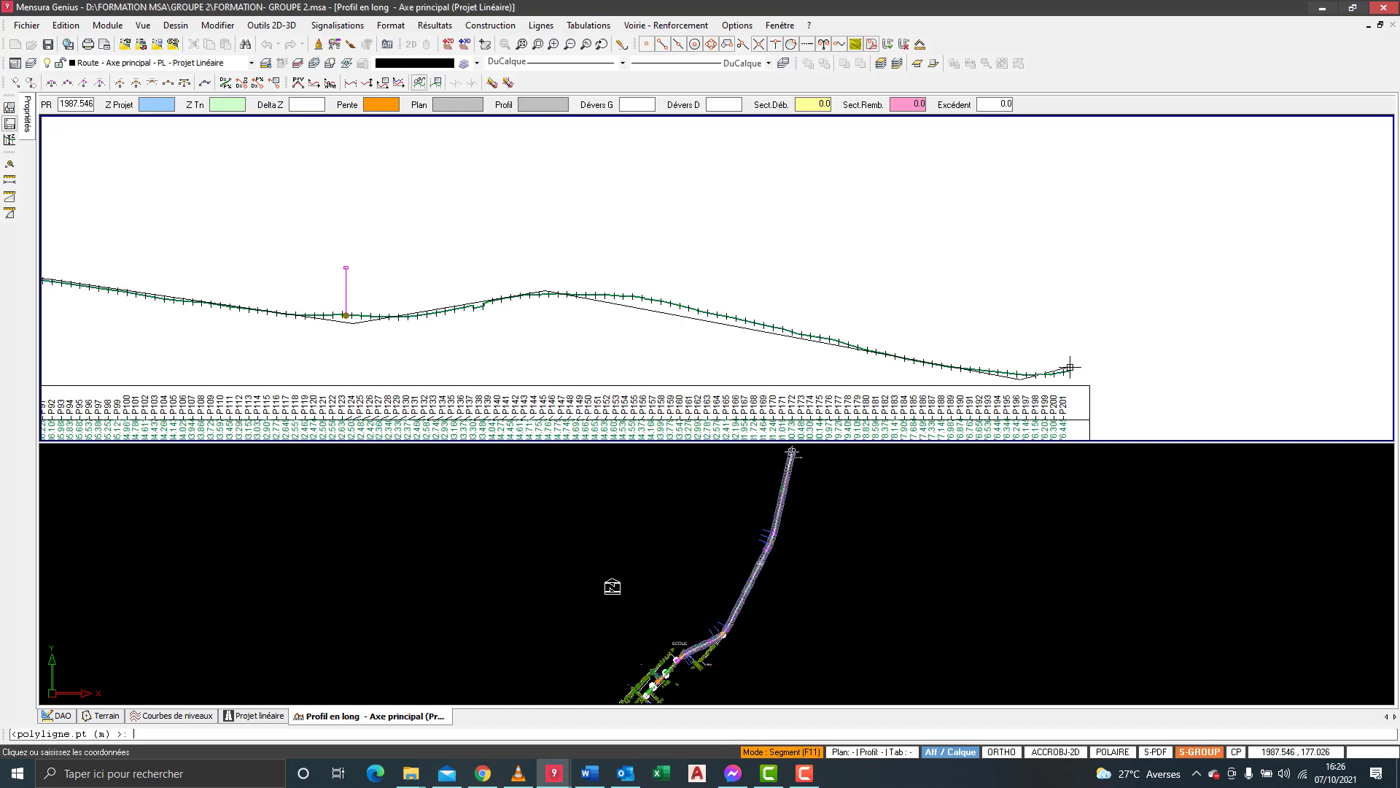
- Enable 2D object snapping, place the last project line vertex on the end of the terrain line, and finish the polyline
click(1054, 752)
click(1069, 373)
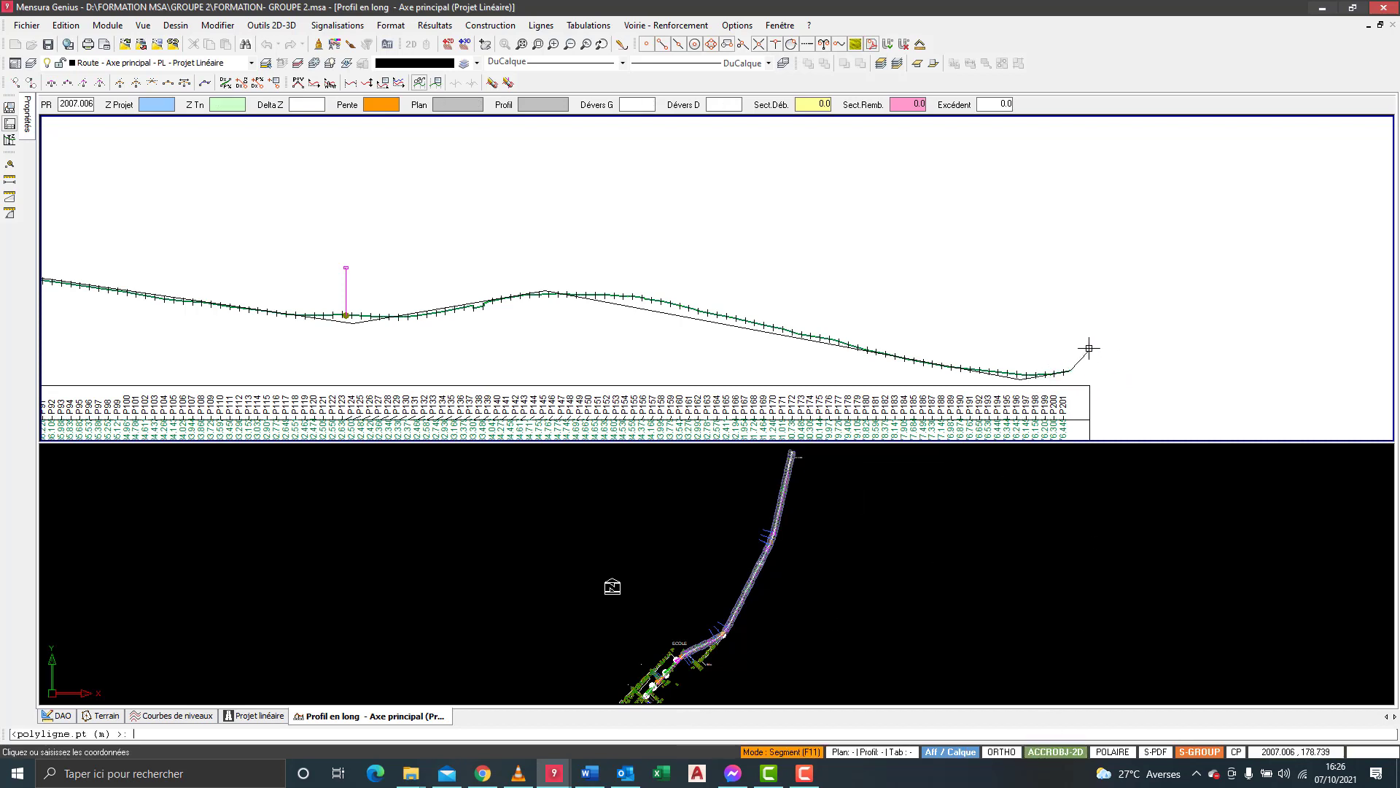
right_click(1089, 348)
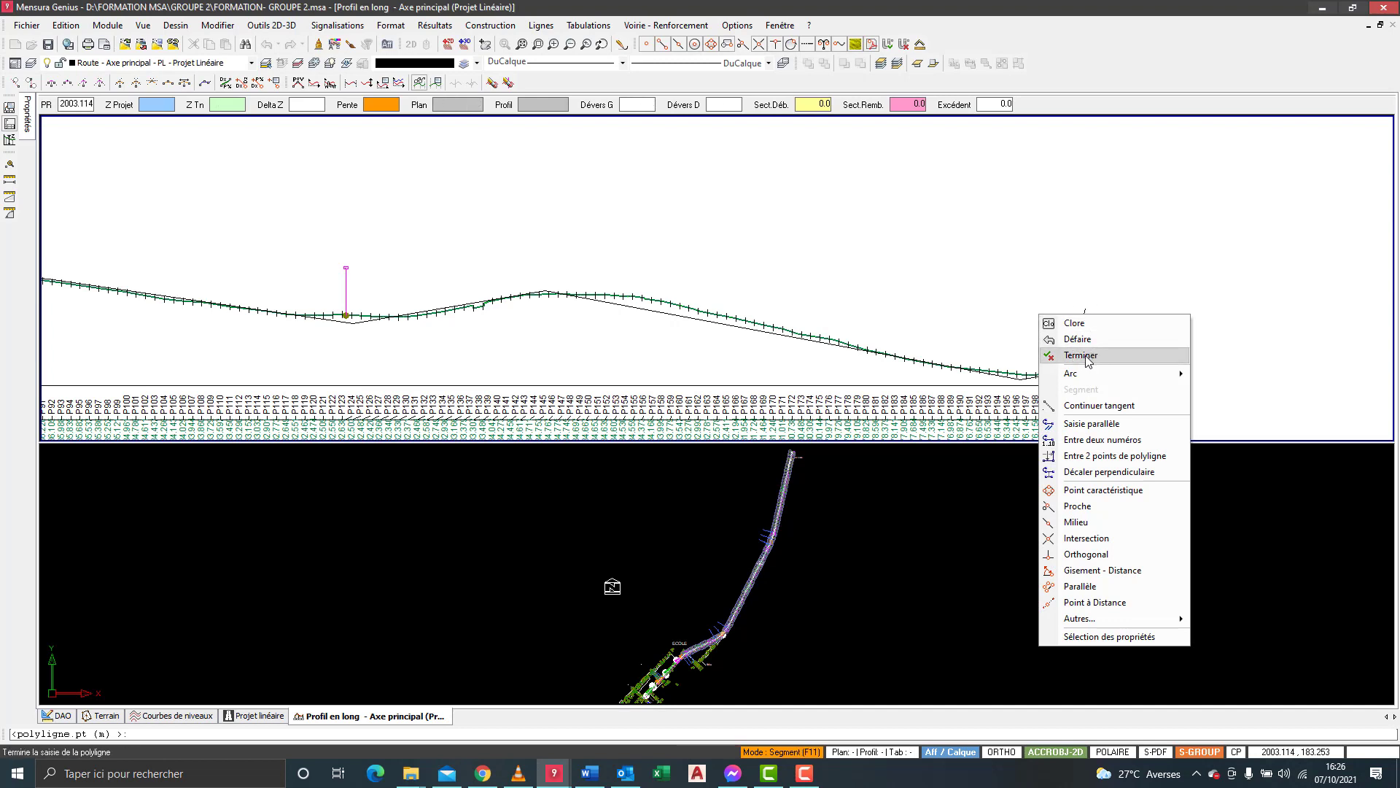
click(1081, 355)
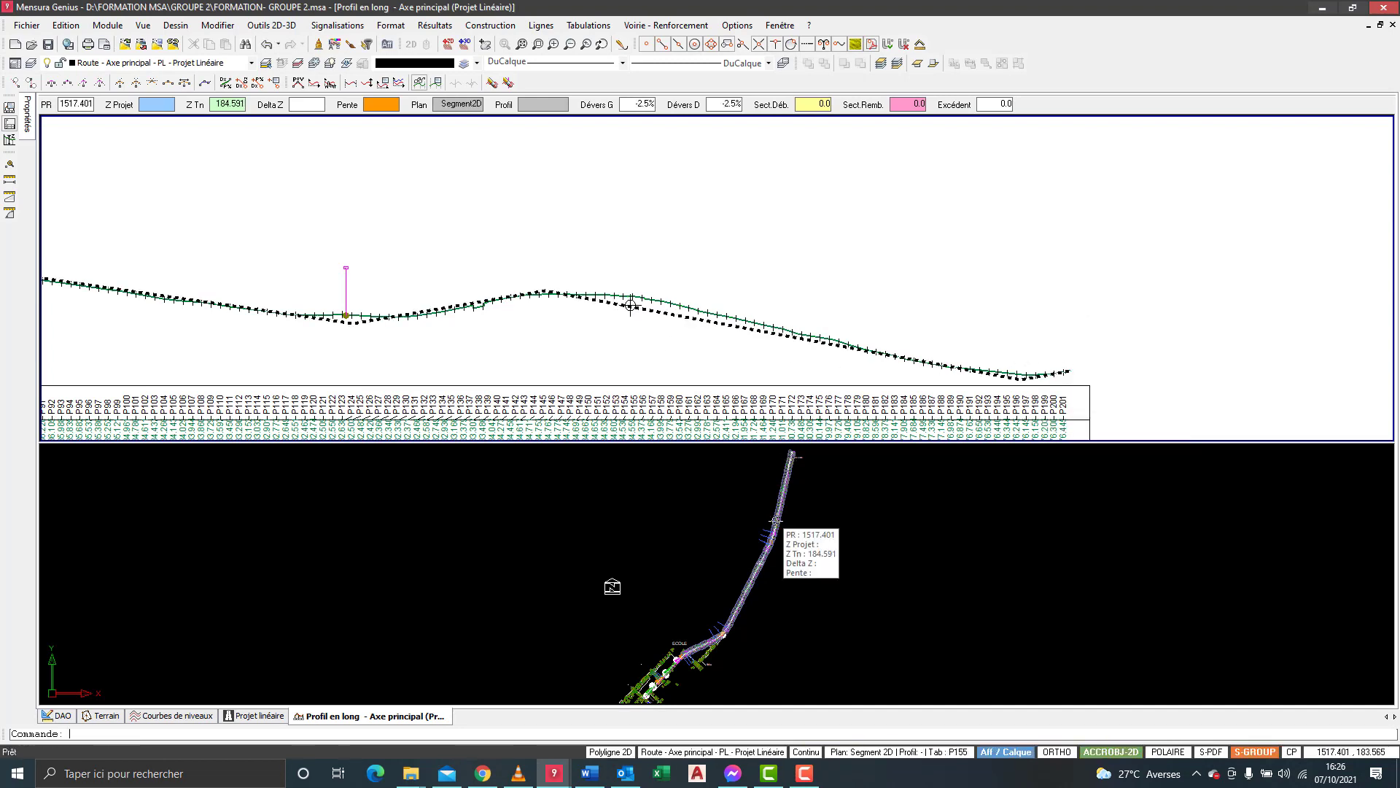
- Display the Dessin and Modifier toolbars and dock both vertically beside the drawing area
right_click(6, 87)
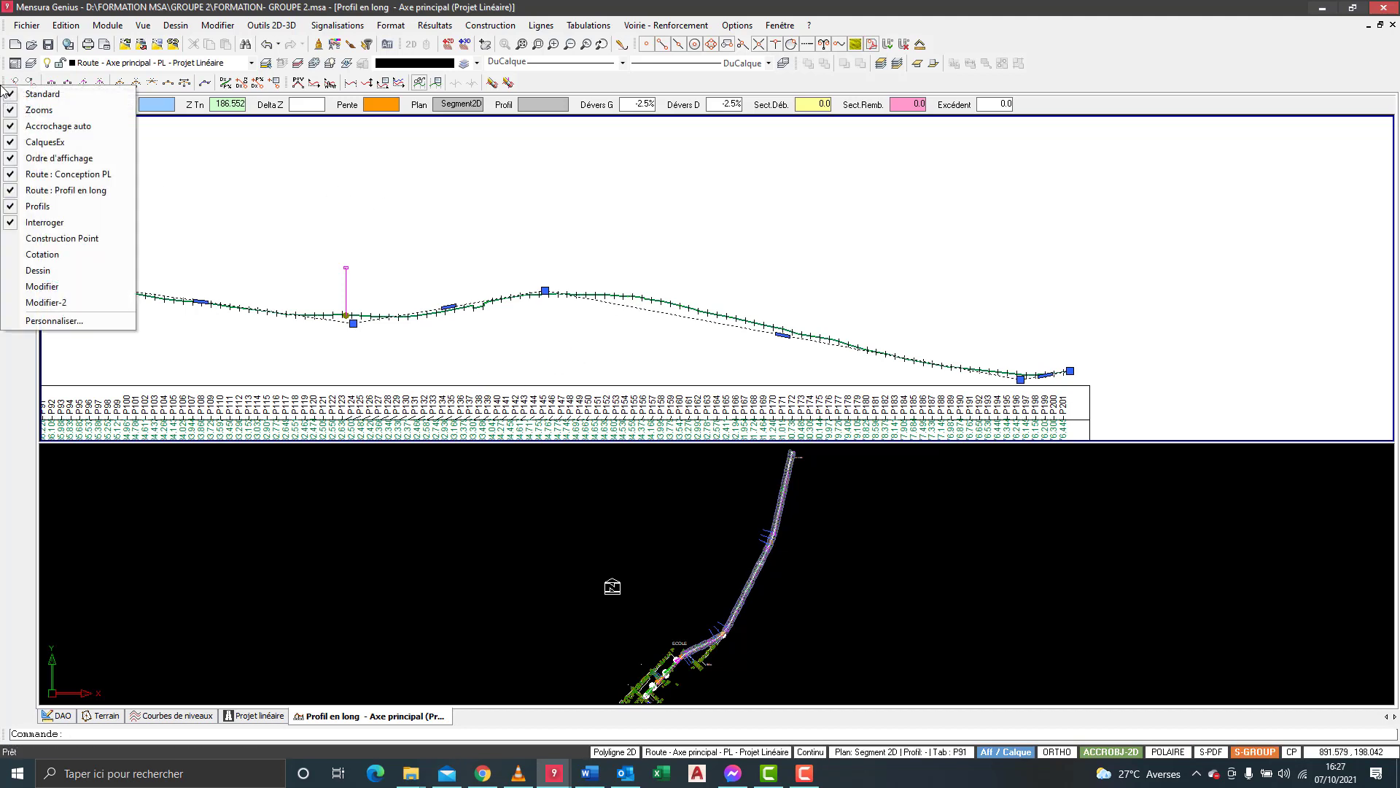
click(22, 271)
drag(792, 394, 4, 123)
right_click(5, 87)
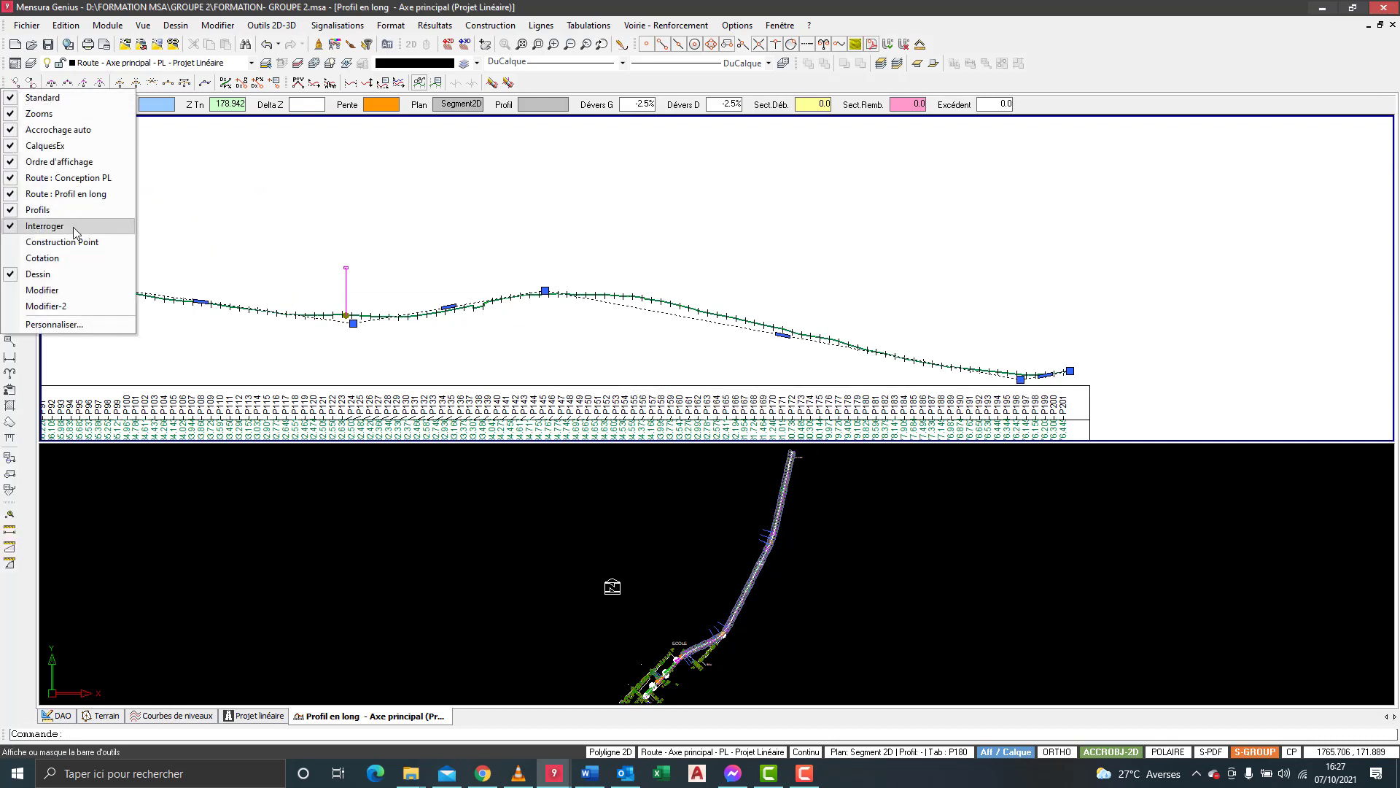
click(29, 289)
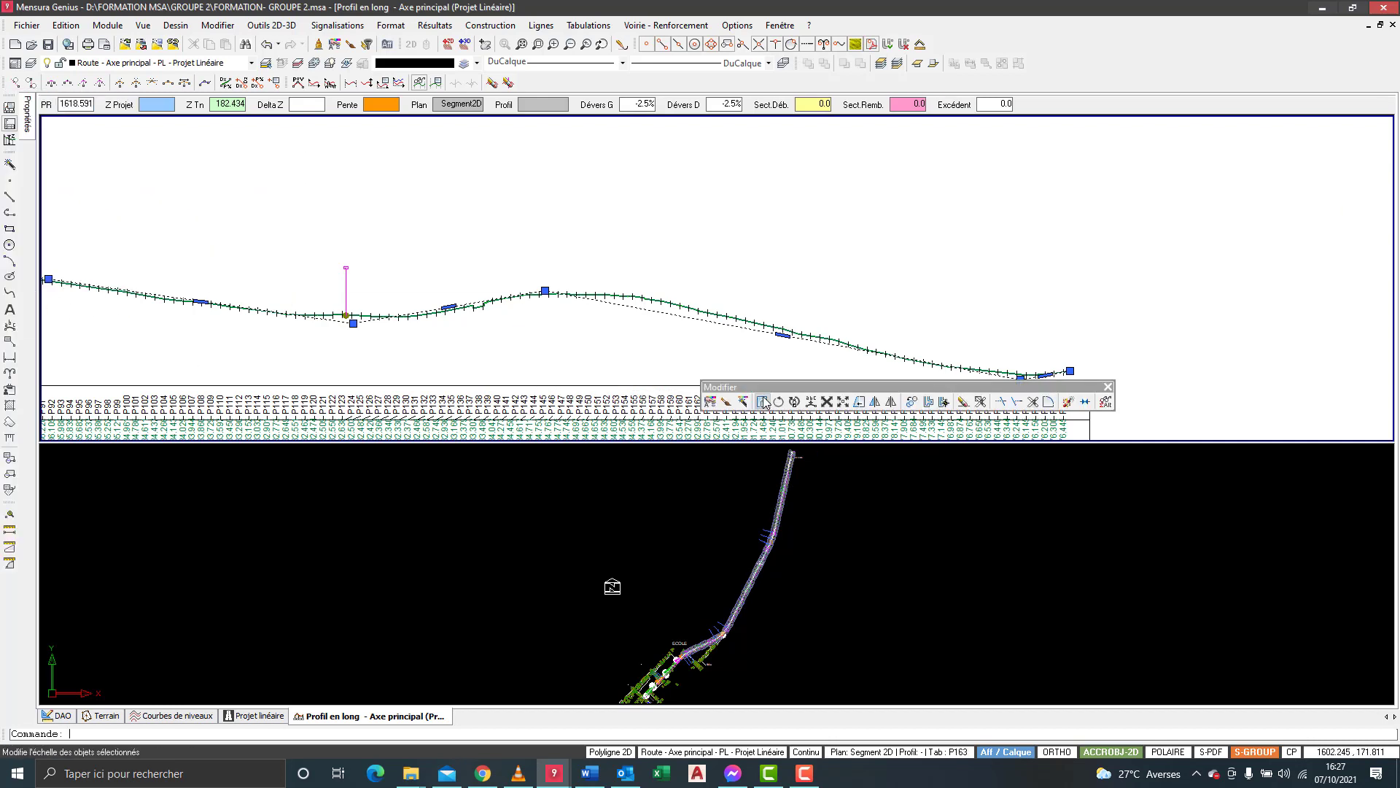
drag(765, 392, 6, 219)
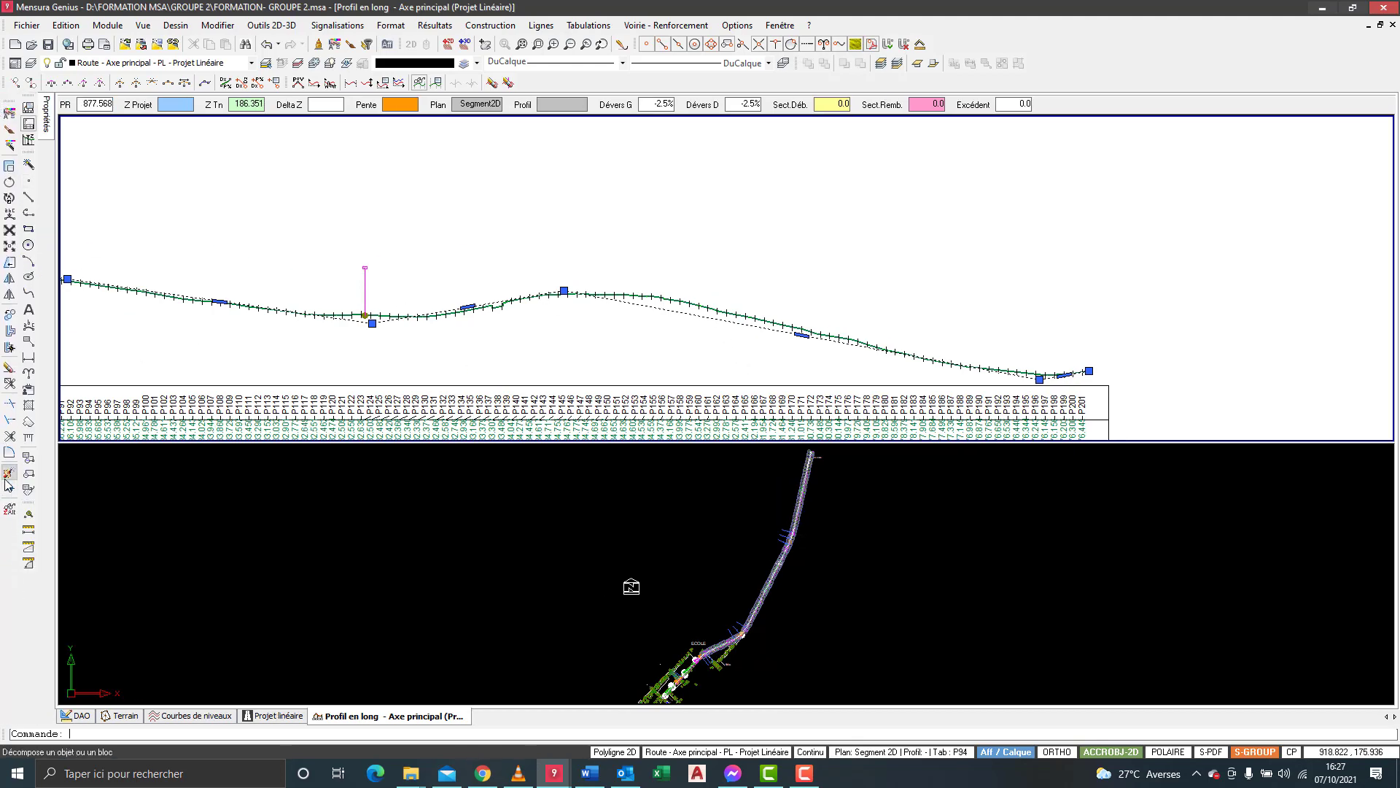
- Explode the project line polyline into separate segments
scroll(795, 288, down, 4)
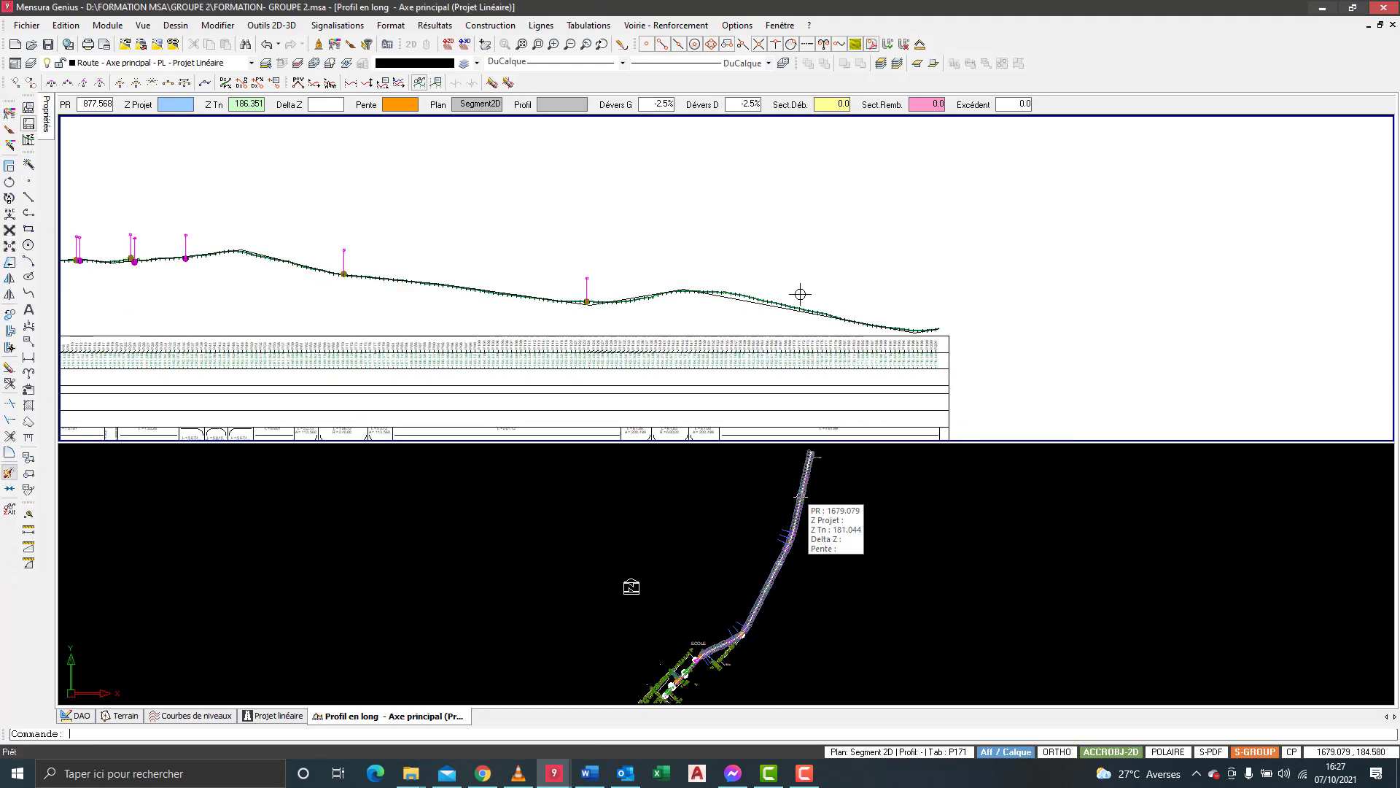
scroll(525, 270, up, 2)
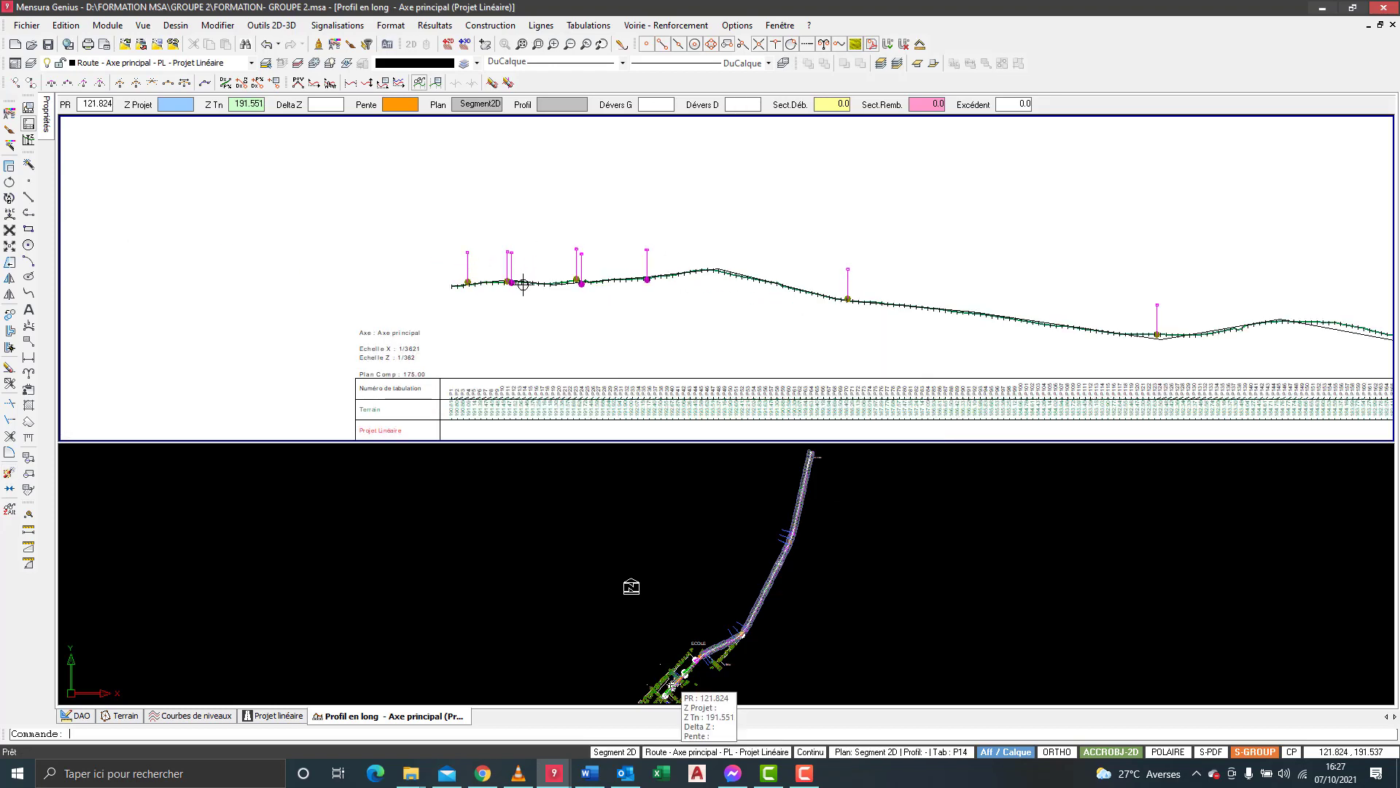
scroll(525, 267, up, 2)
- Move the shared end point of the two project line segments at the first terrain dip to about PR 193, elevation 191.26
scroll(525, 267, up, 4)
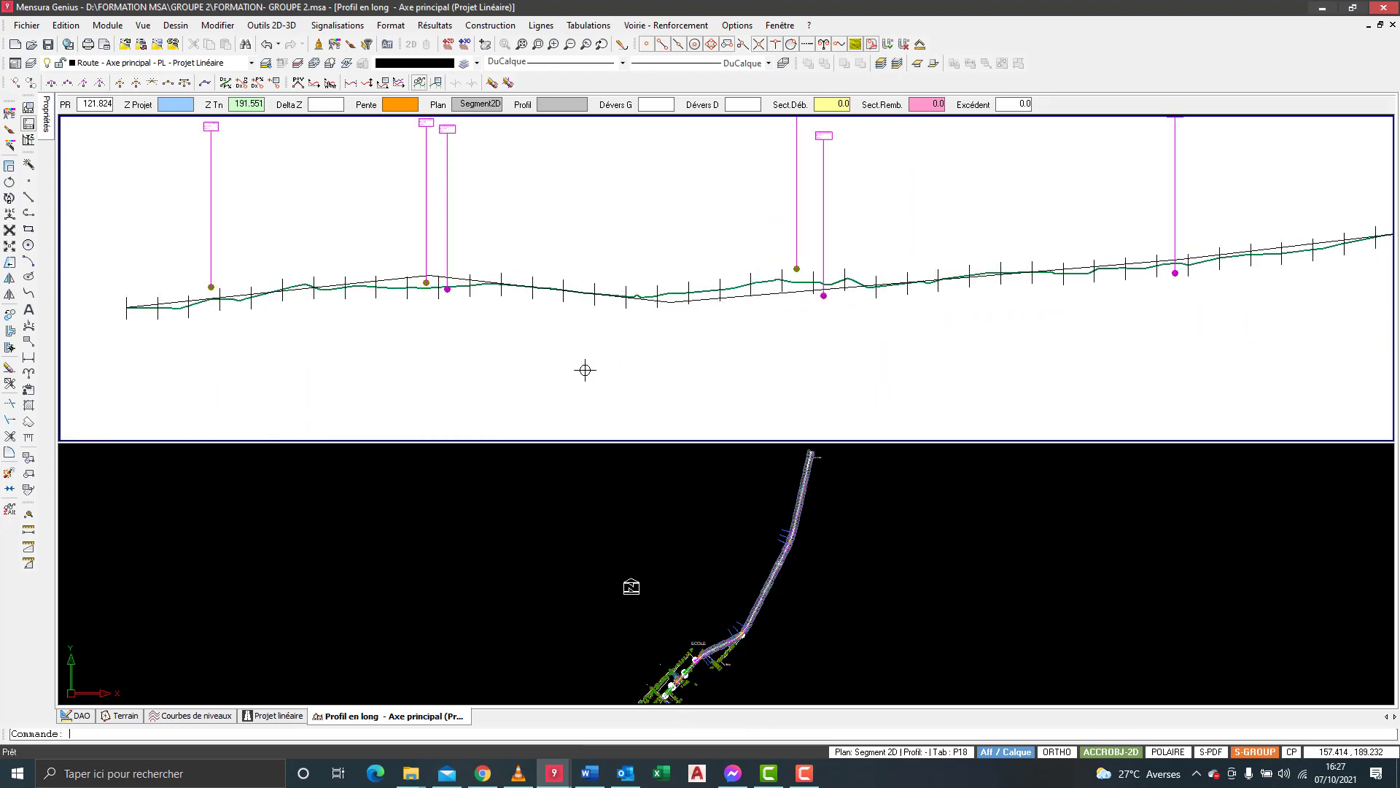
scroll(560, 375, down, 2)
scroll(561, 375, down, 2)
scroll(717, 326, up, 2)
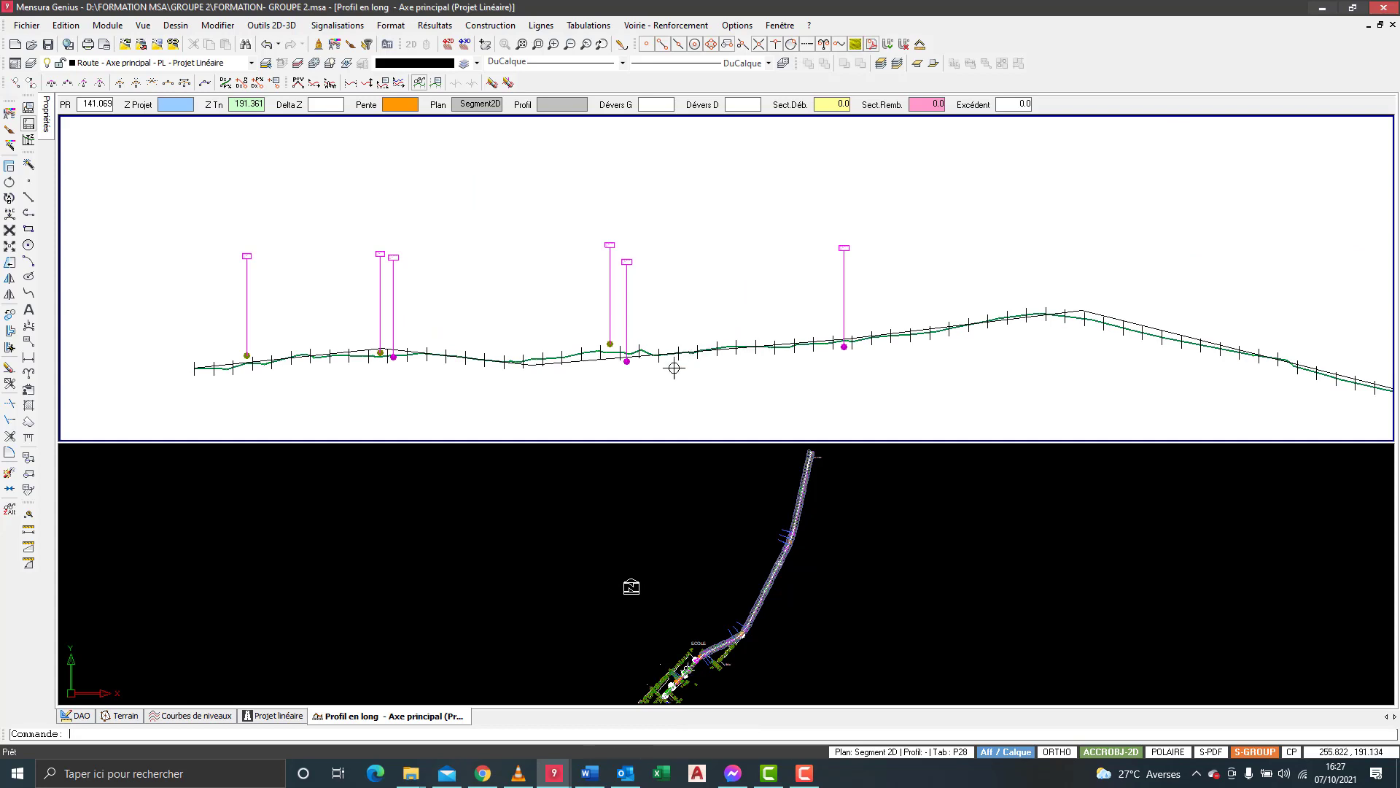
scroll(604, 375, up, 1)
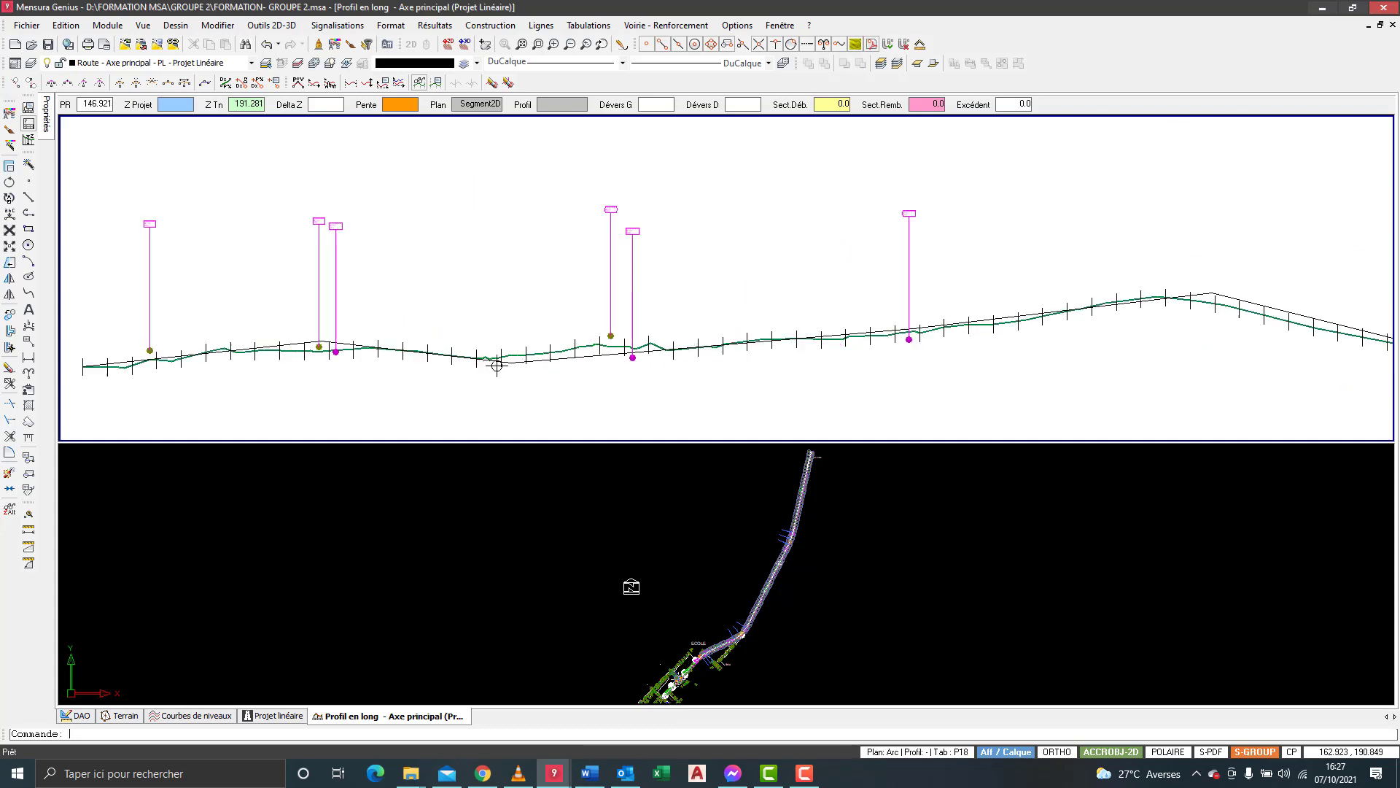
click(526, 362)
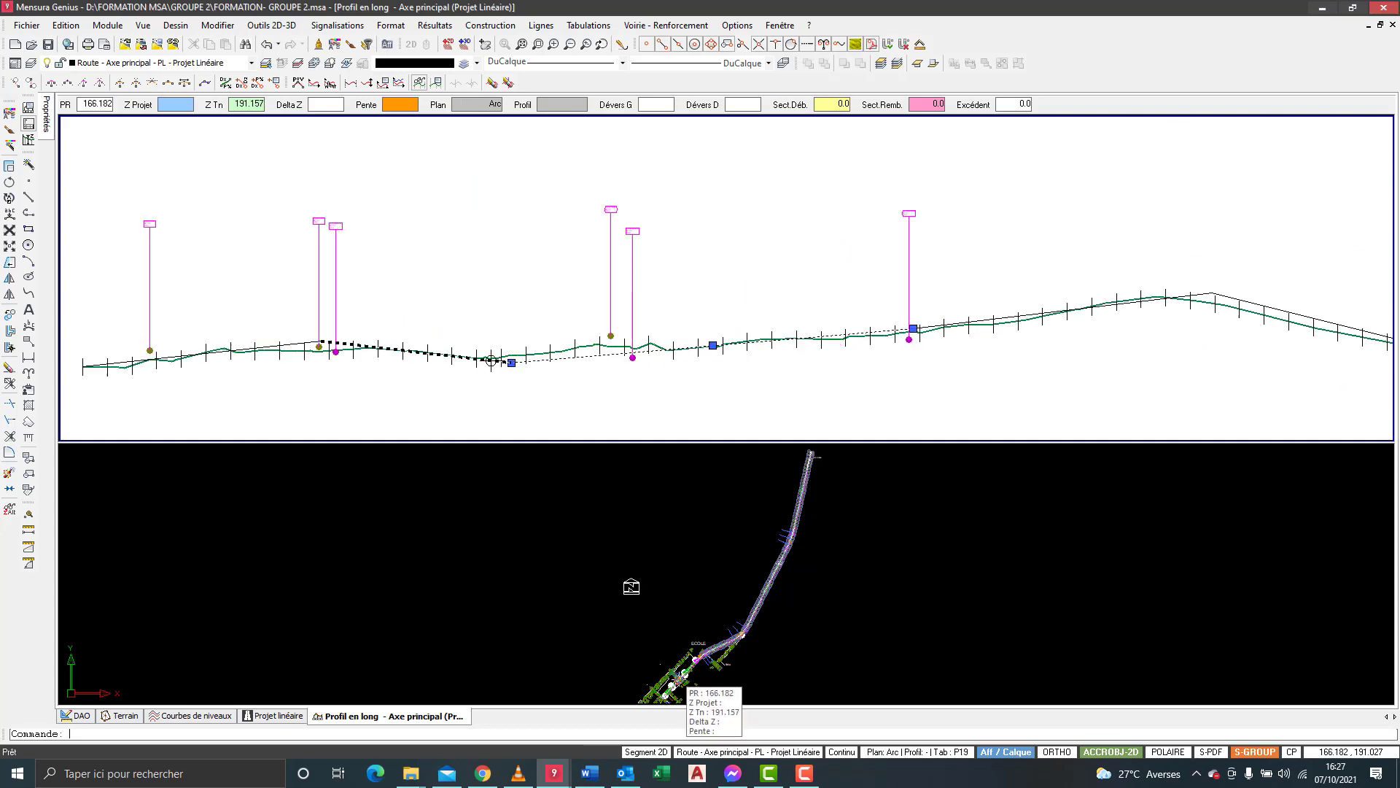
click(511, 362)
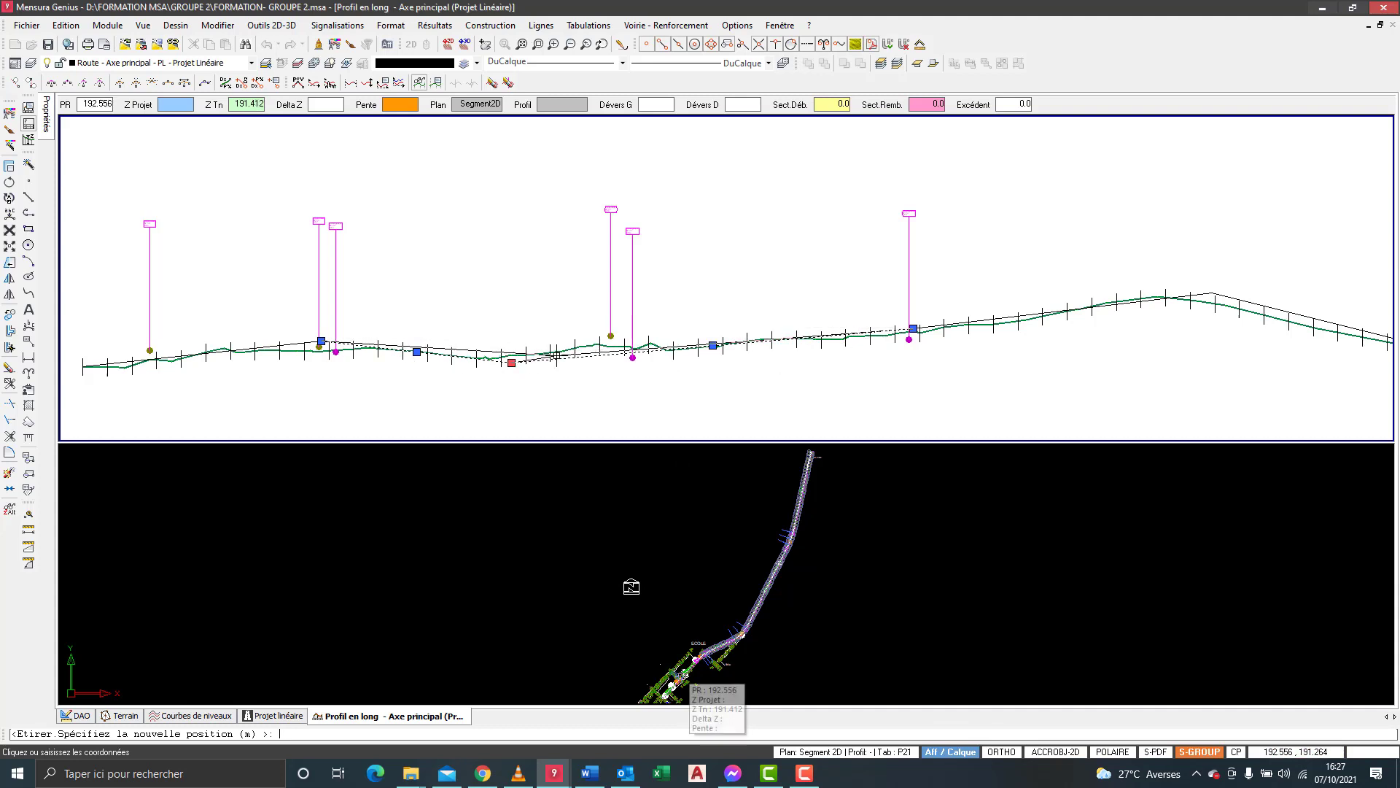
click(558, 355)
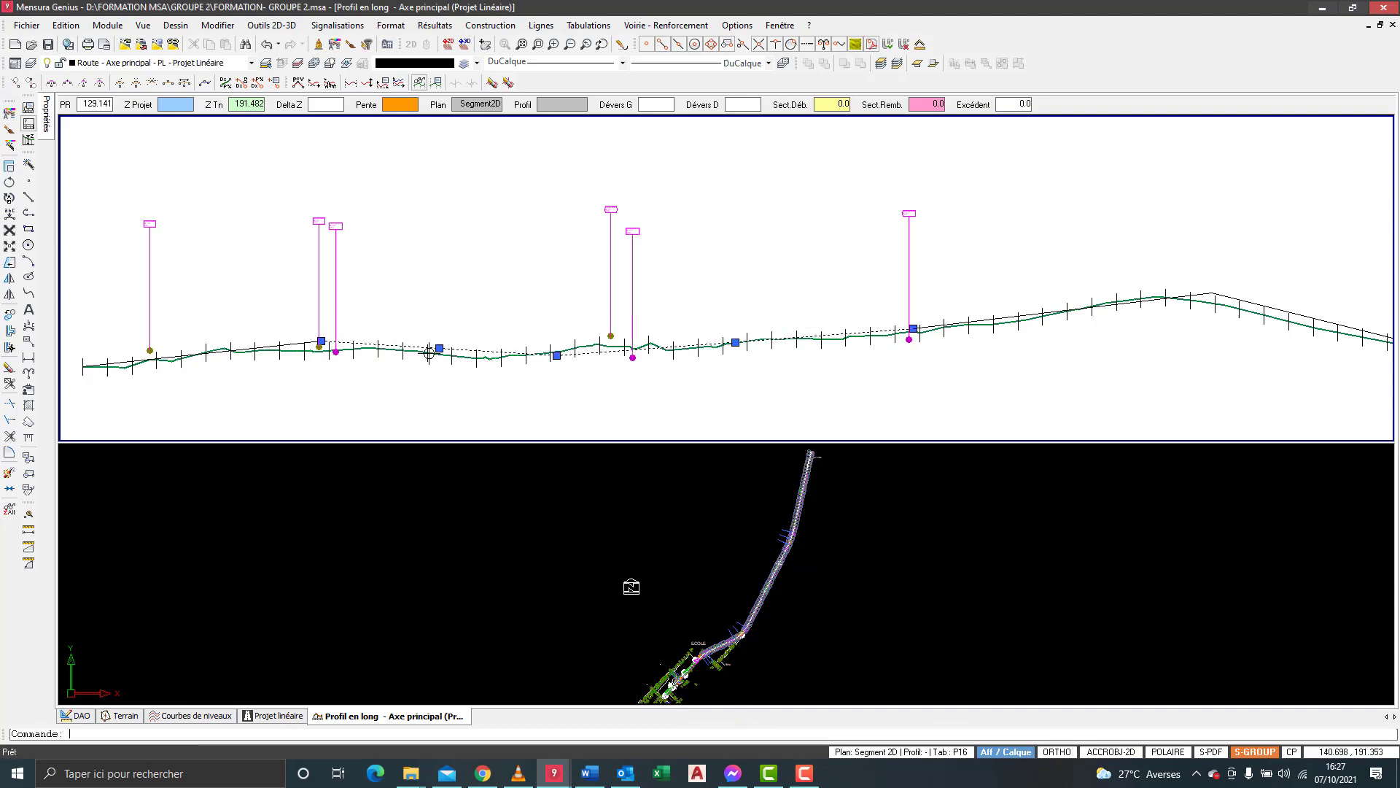
key(Escape)
- Examine the project line segment between the second threshold point and the first terrain dip
scroll(601, 337, down, 1)
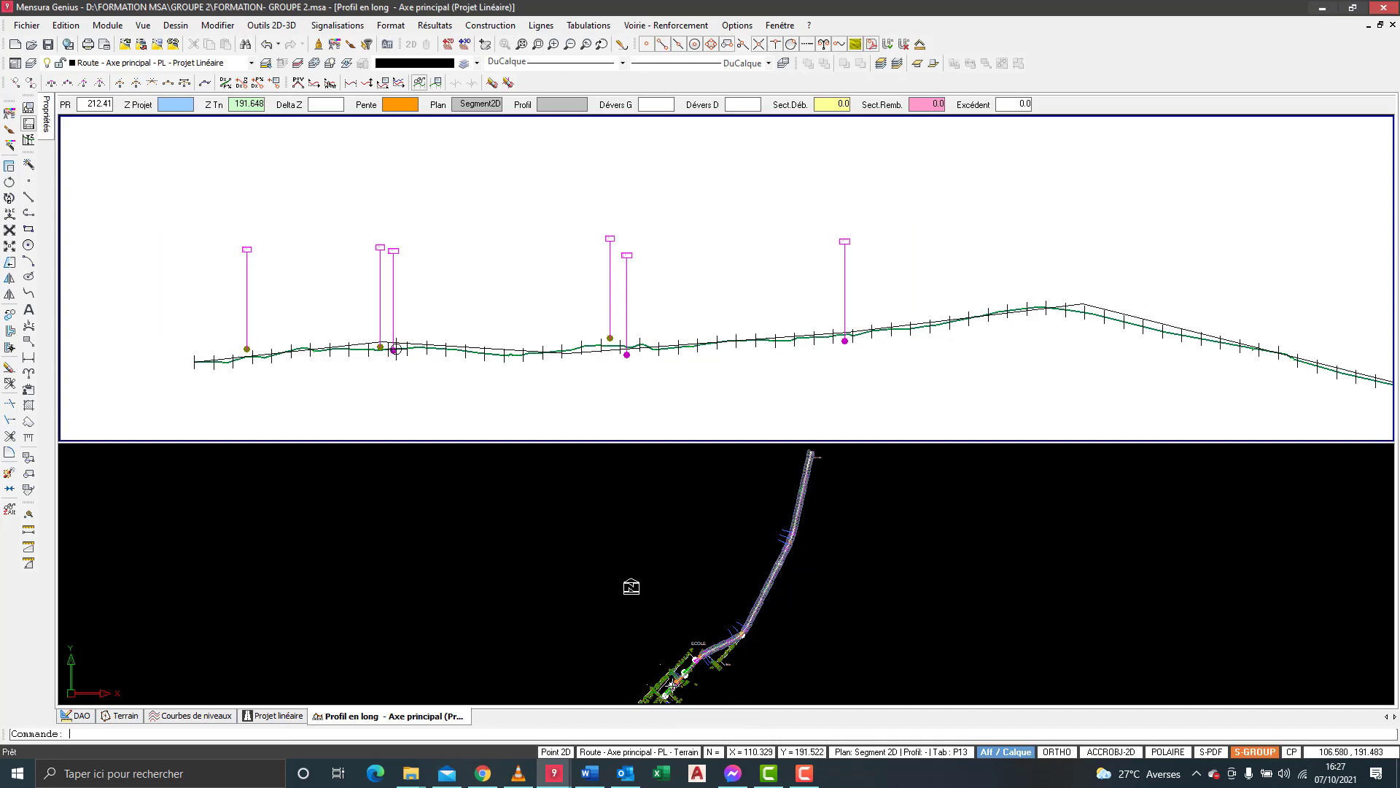
scroll(394, 341, up, 1)
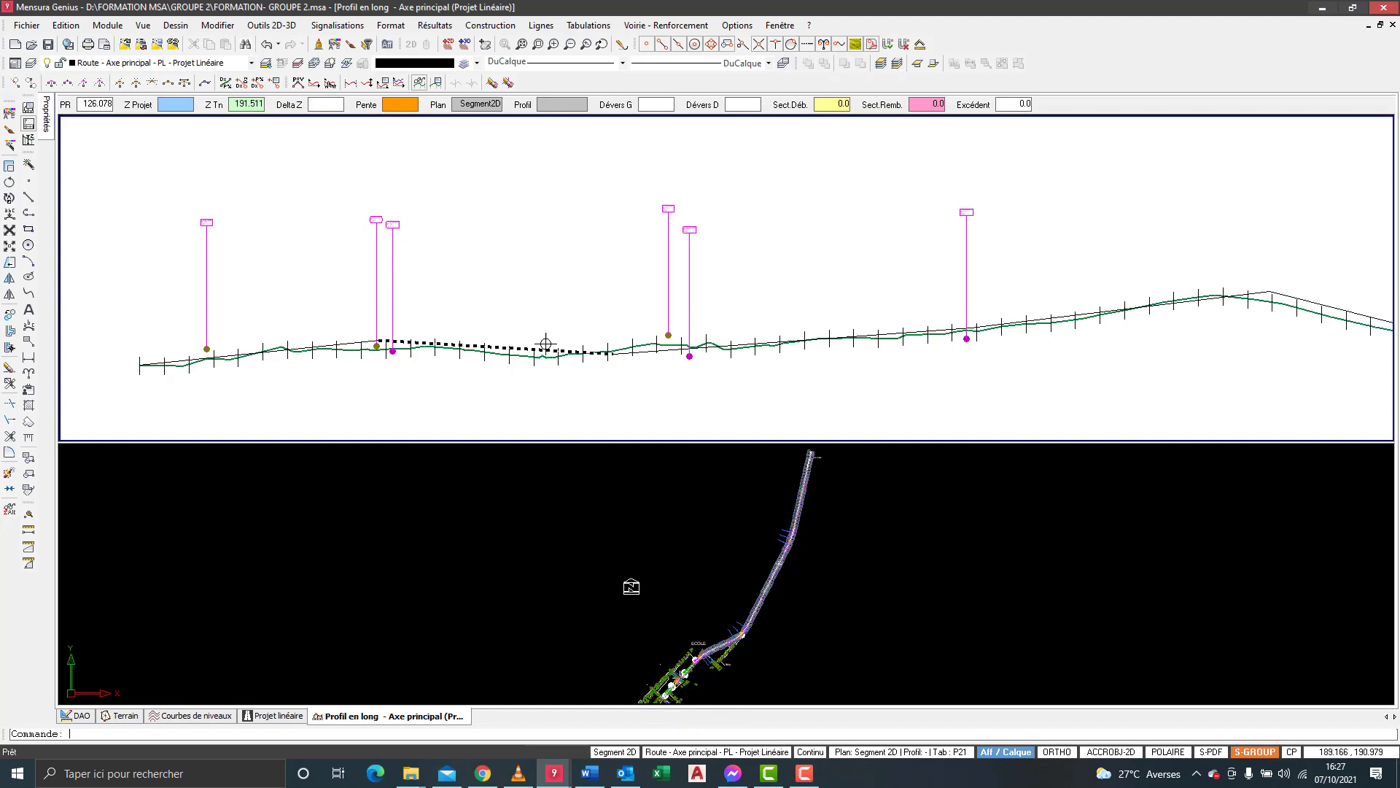
click(484, 346)
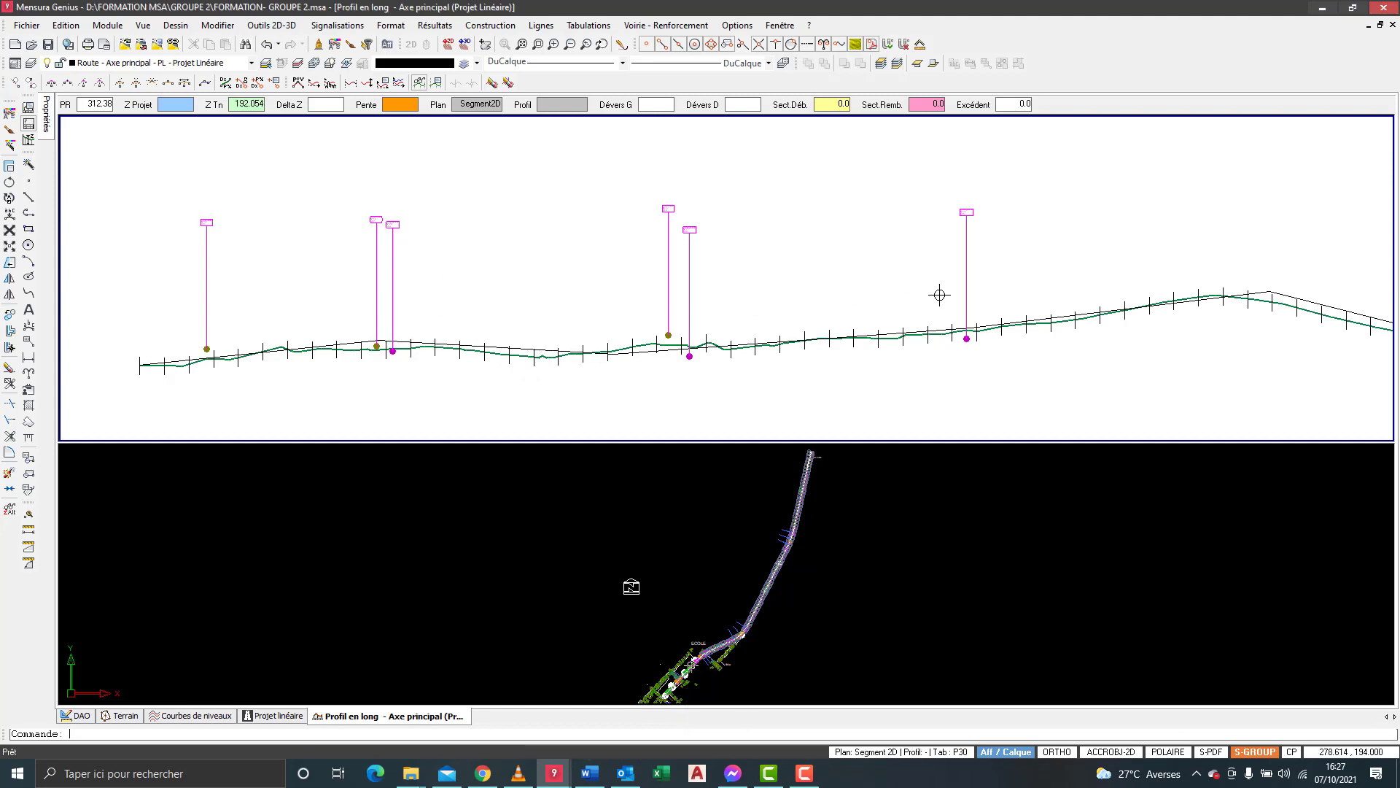